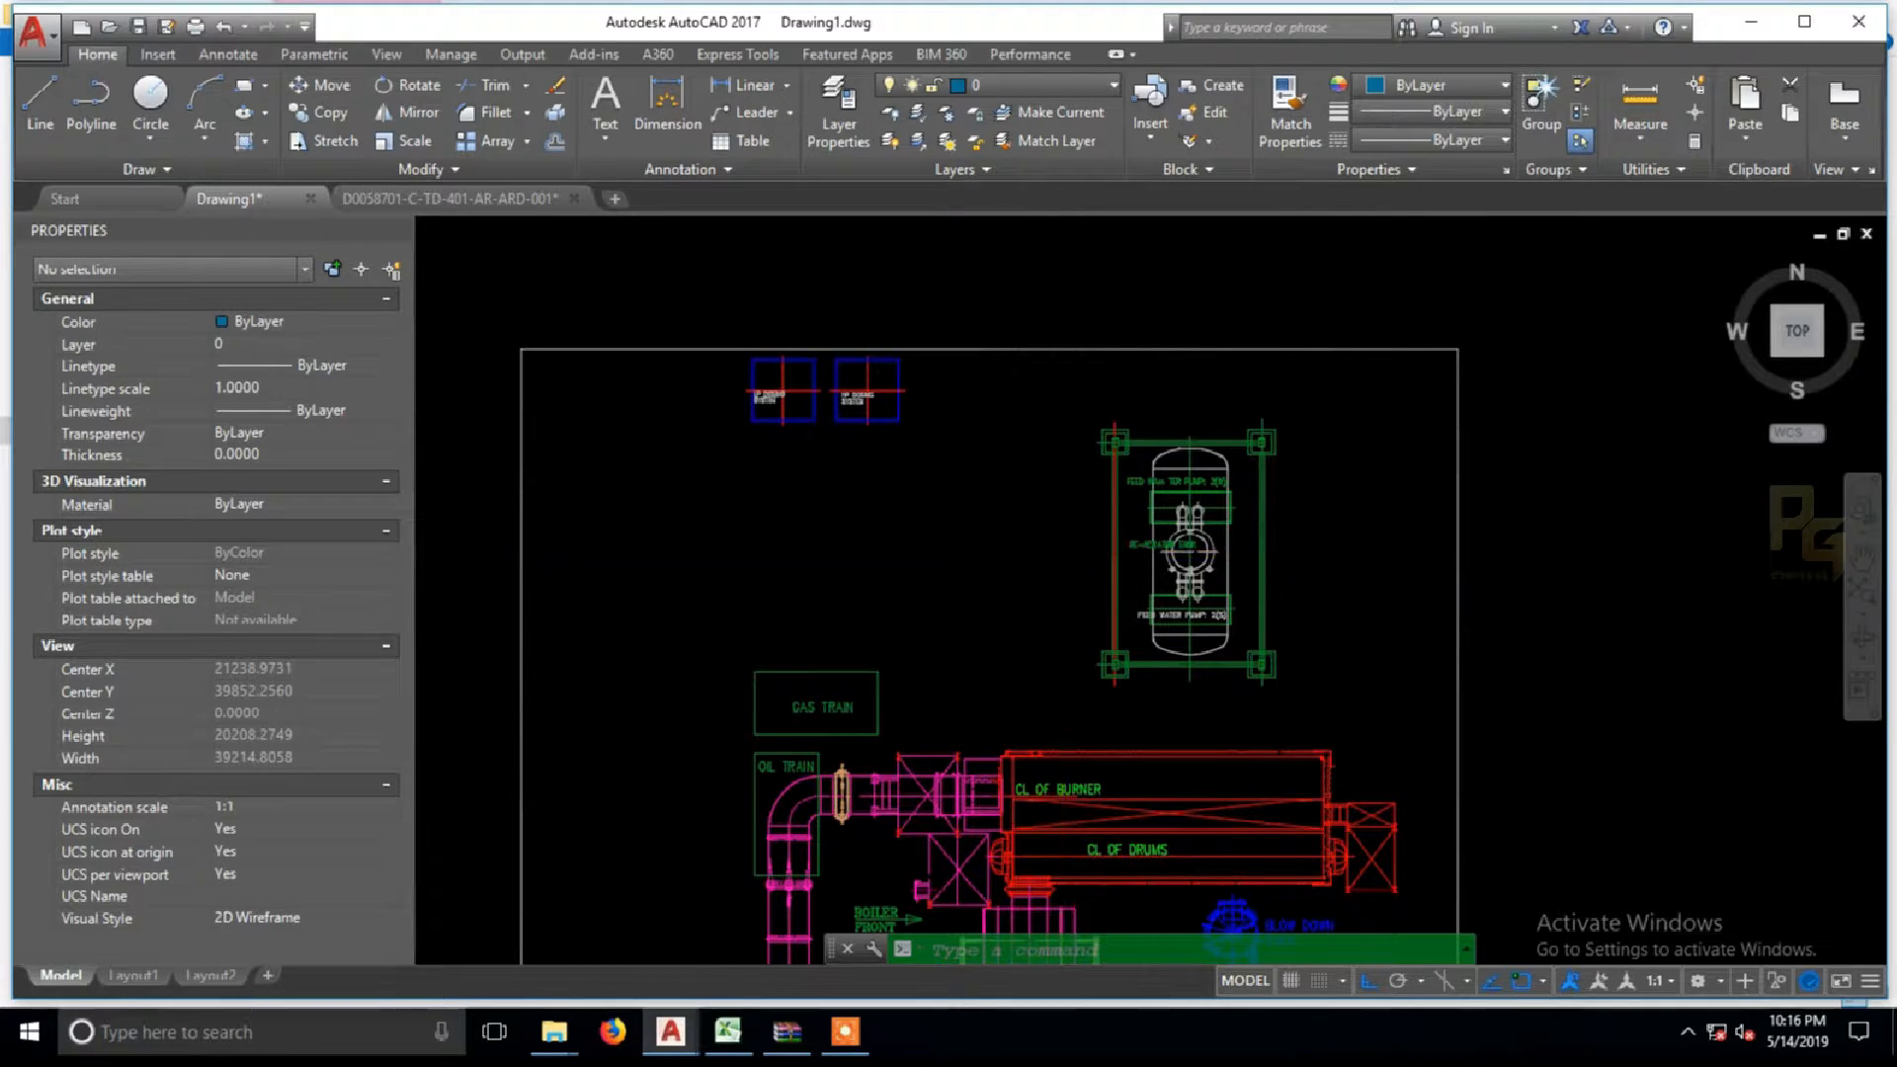
# Step: Examine the boiler plant layout, including the dosing systems, de-aerator tank, gas and oil trains, burner and ducting
pyautogui.scroll(-3, 1061, 550)
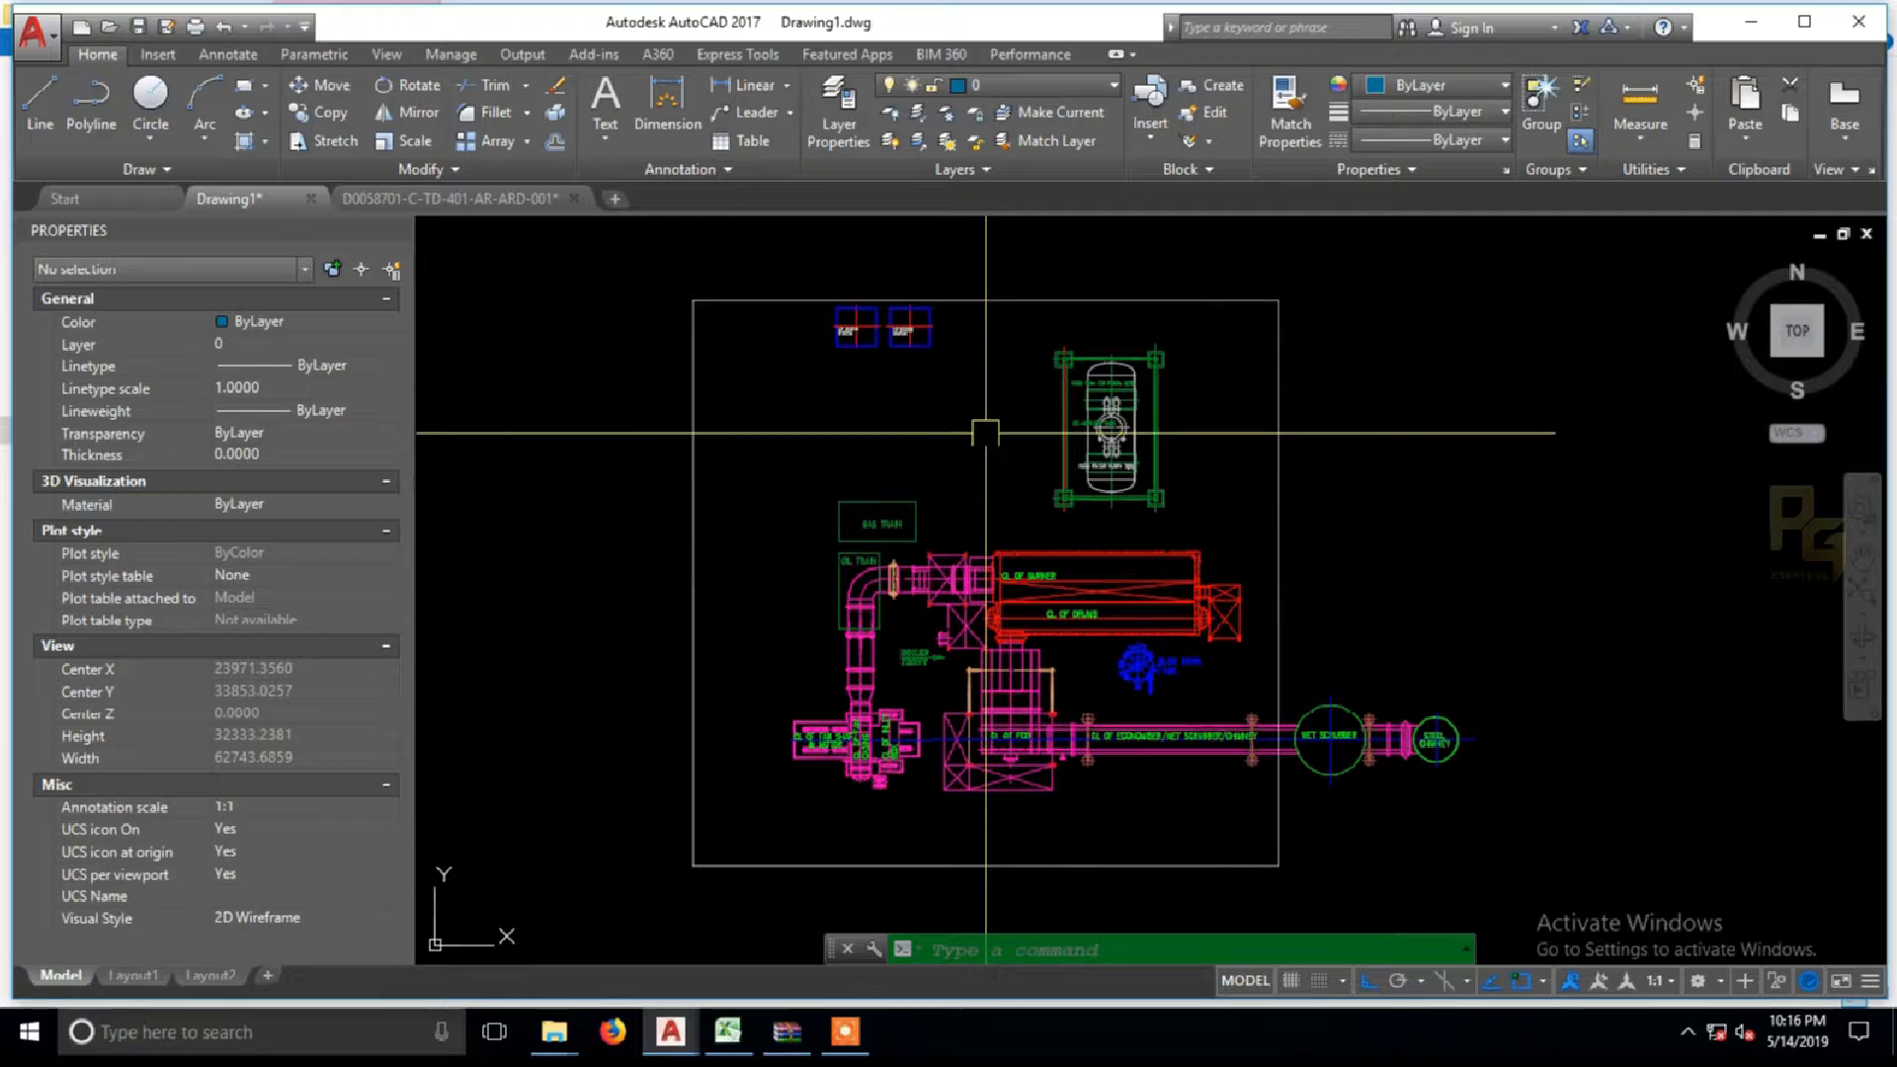
pyautogui.write('p')
pyautogui.press('Return')
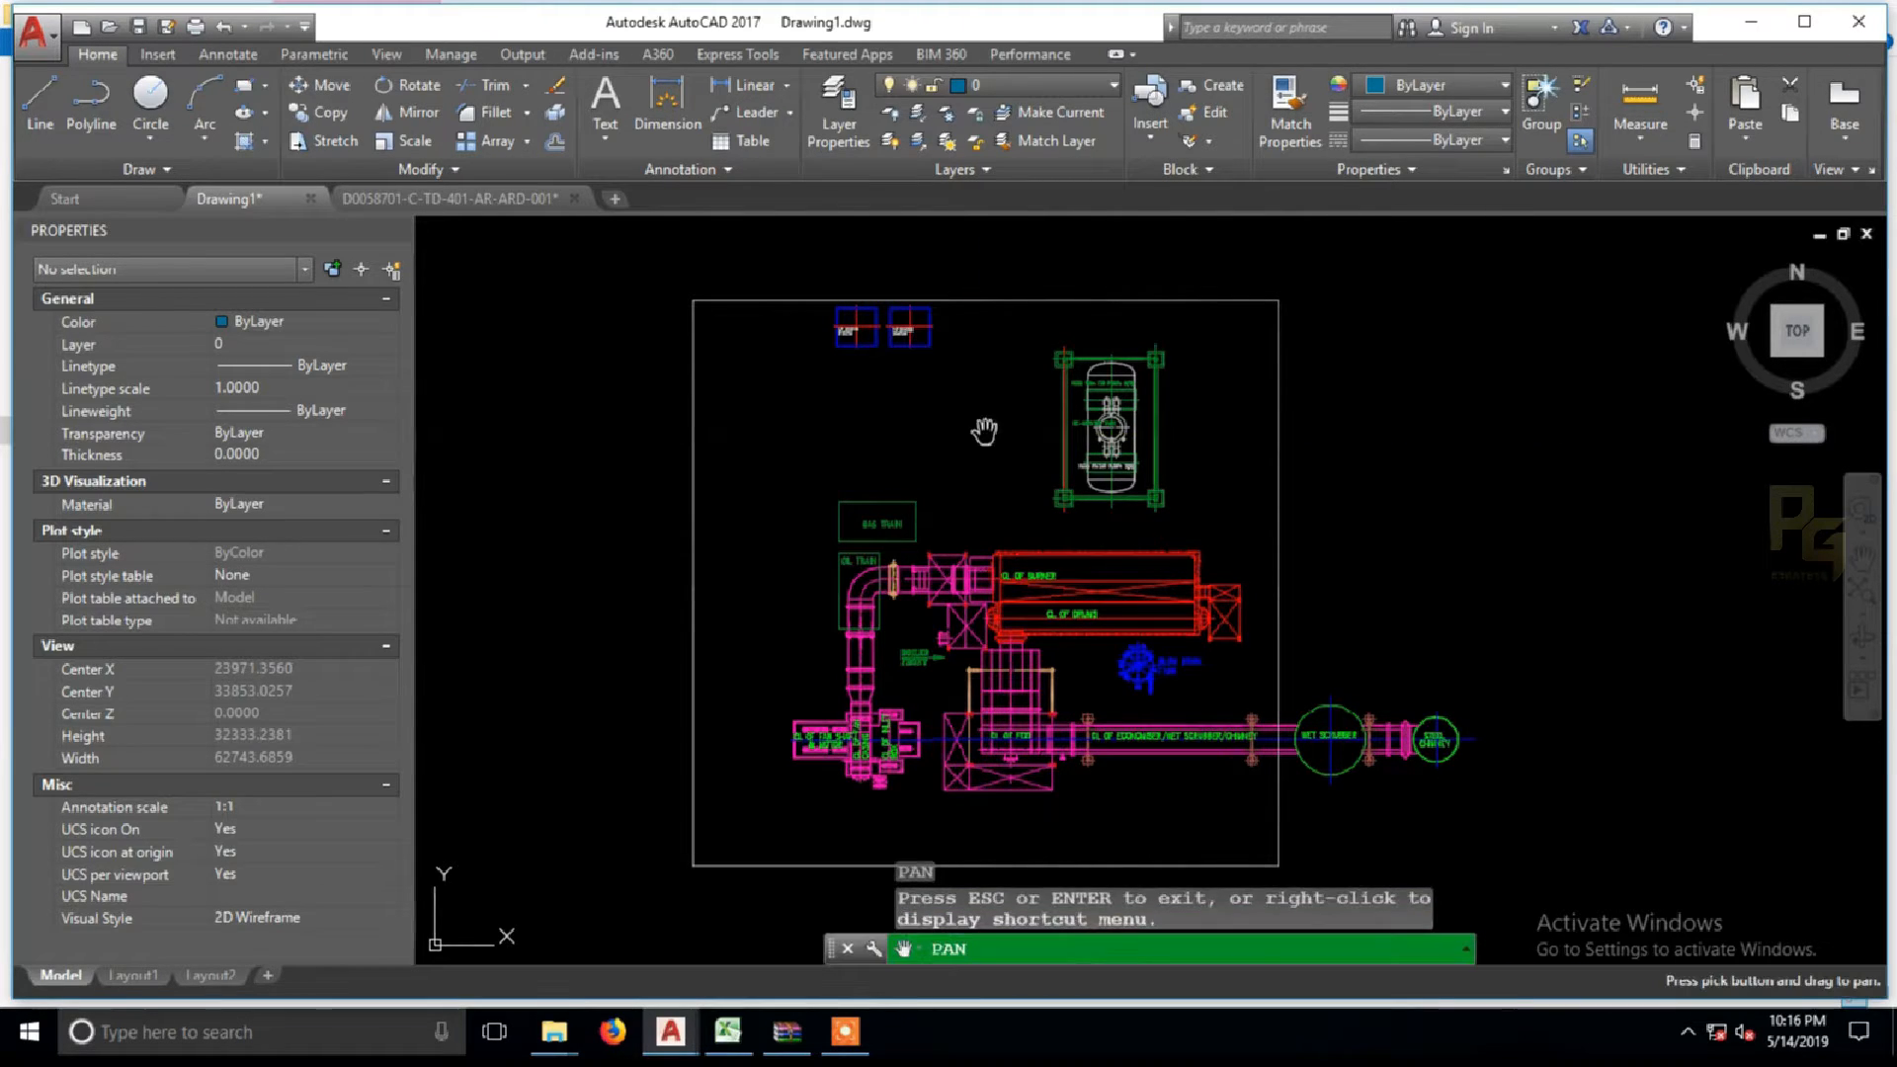
pyautogui.moveTo(985, 430); pyautogui.dragTo(941, 437)
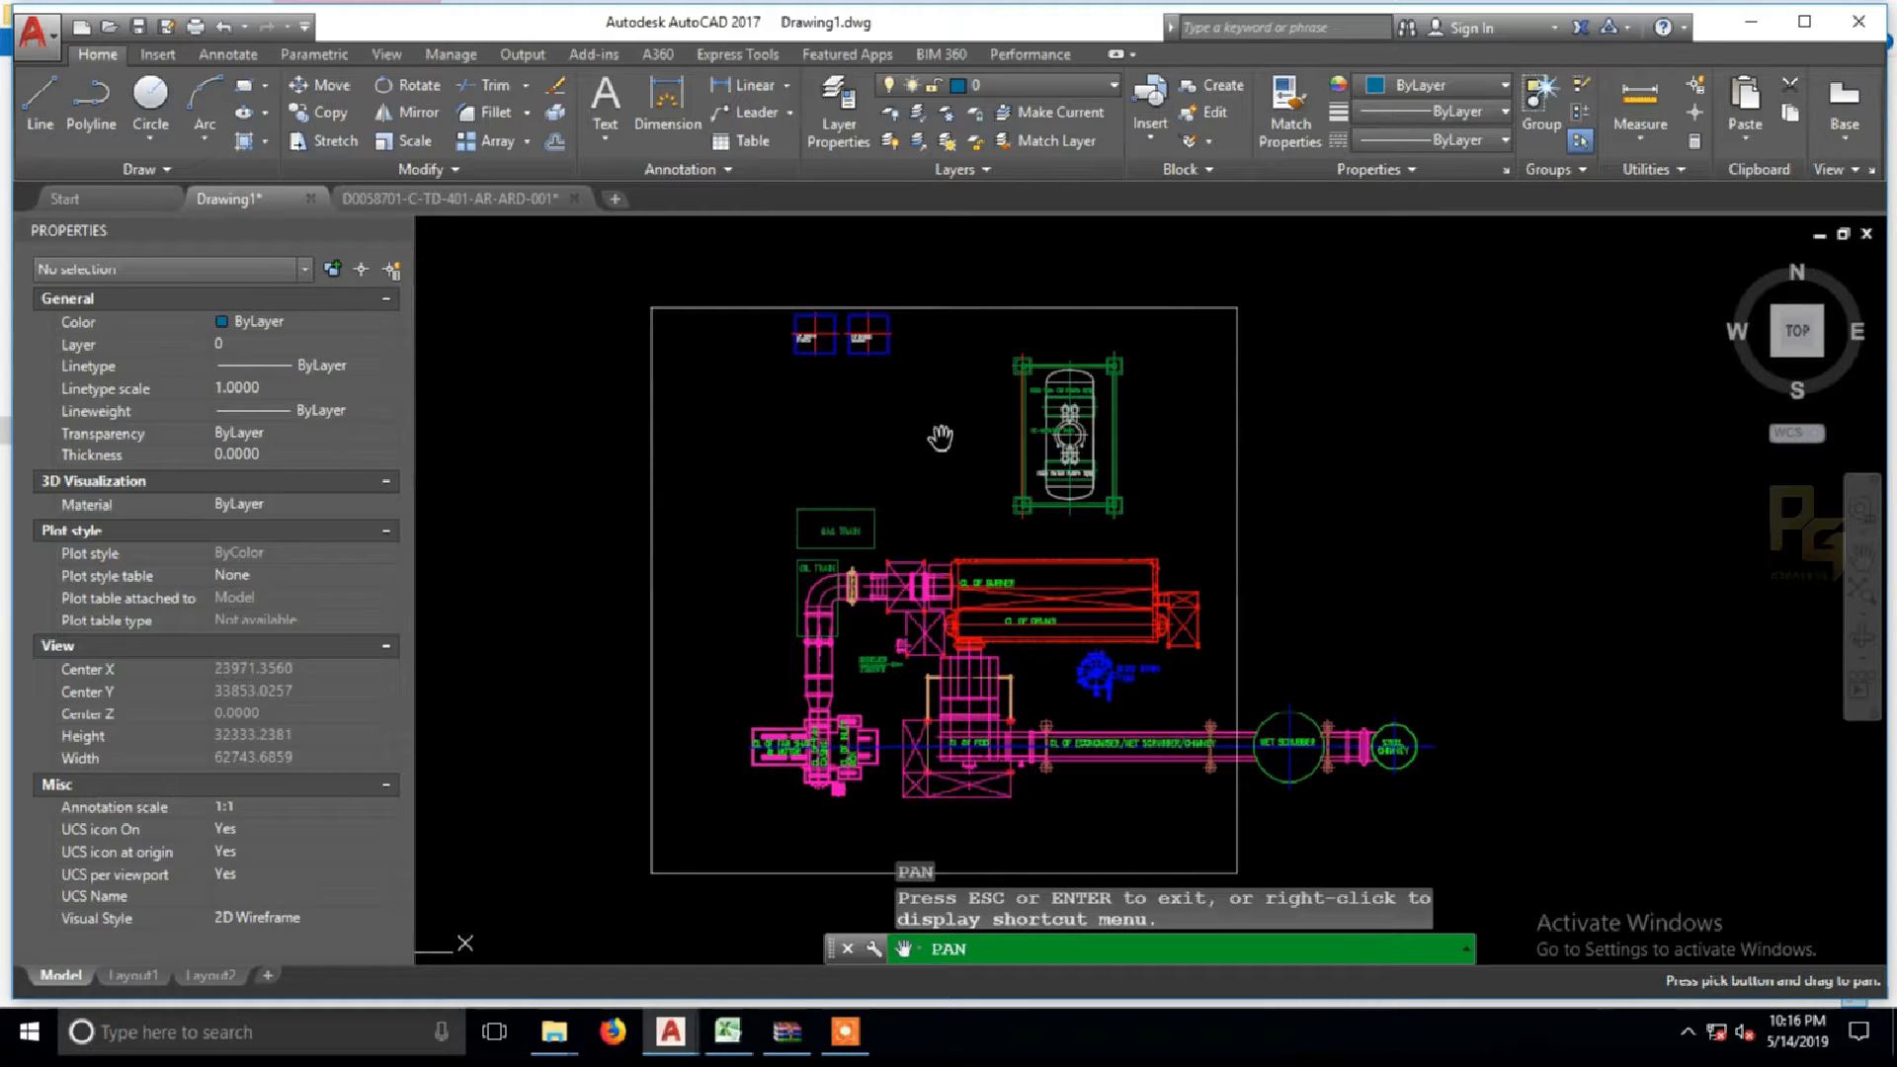
pyautogui.scroll(2, 967, 634)
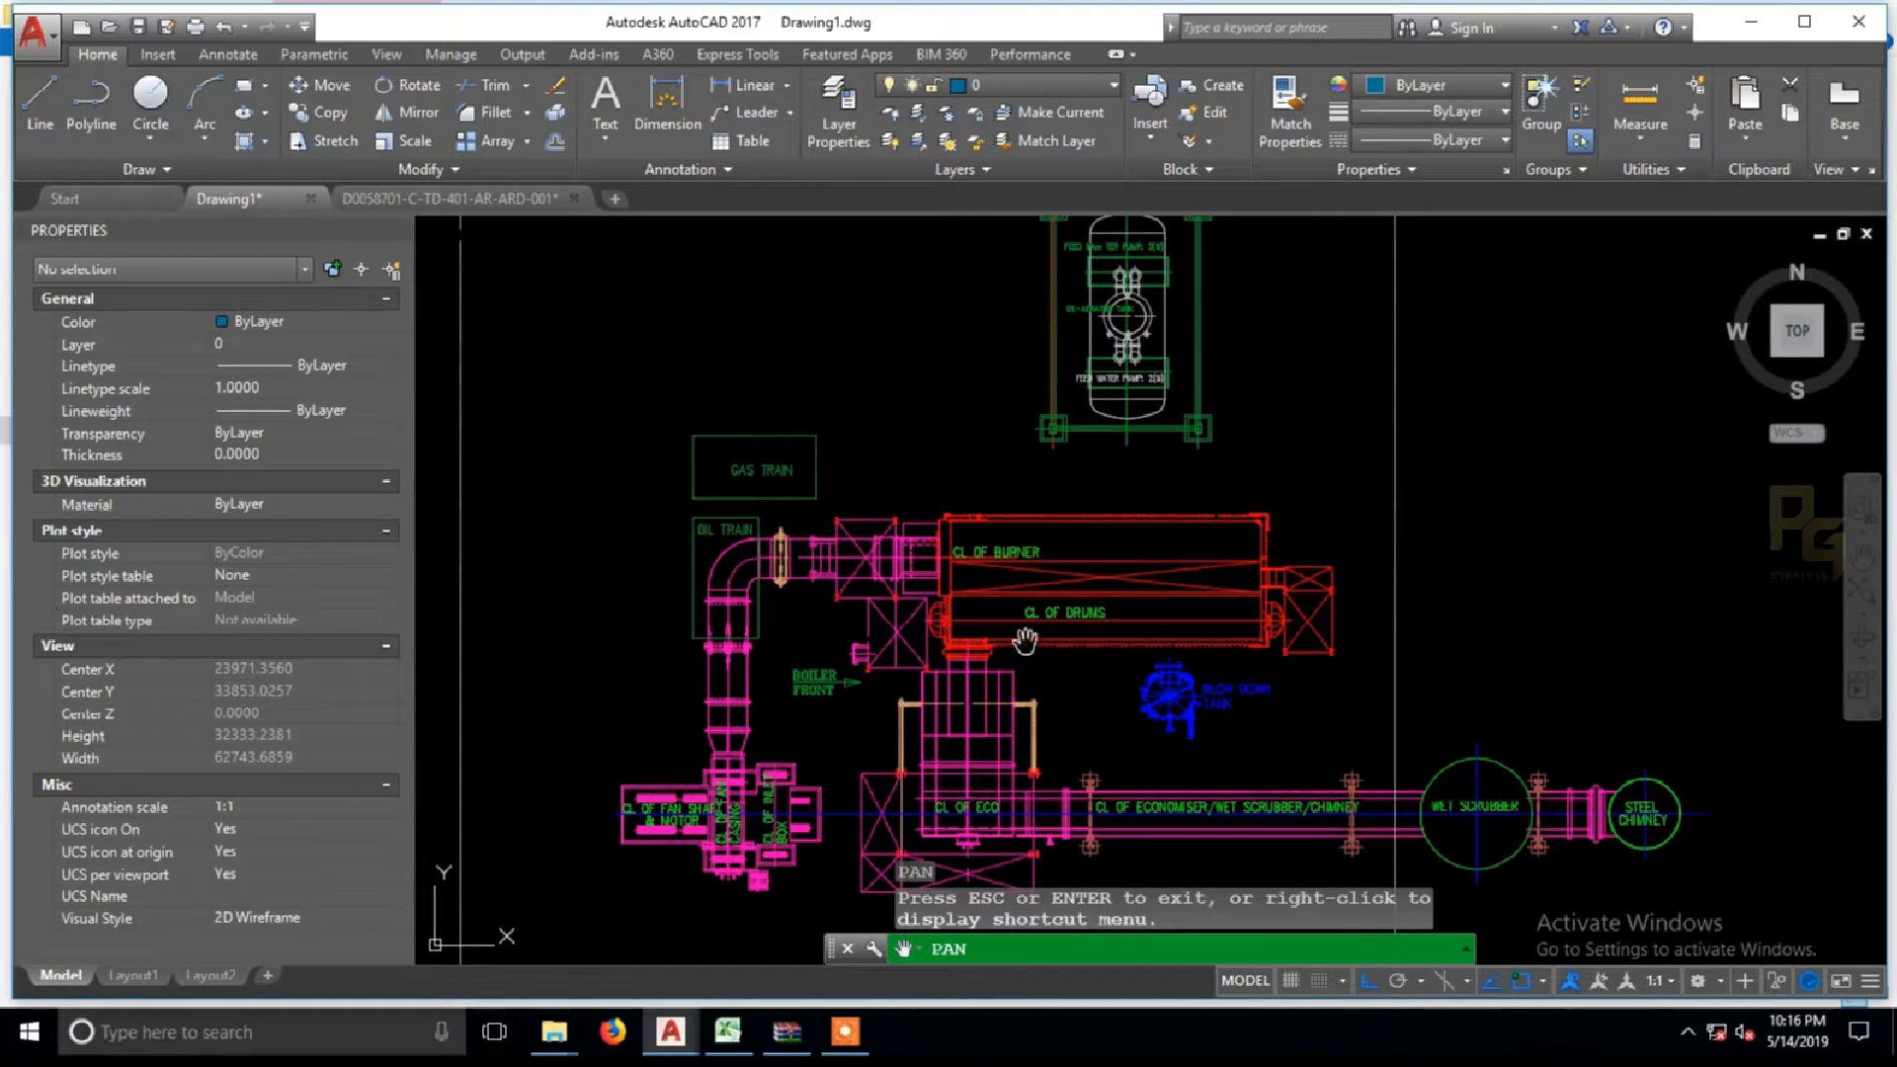
pyautogui.moveTo(1025, 640); pyautogui.dragTo(1068, 742)
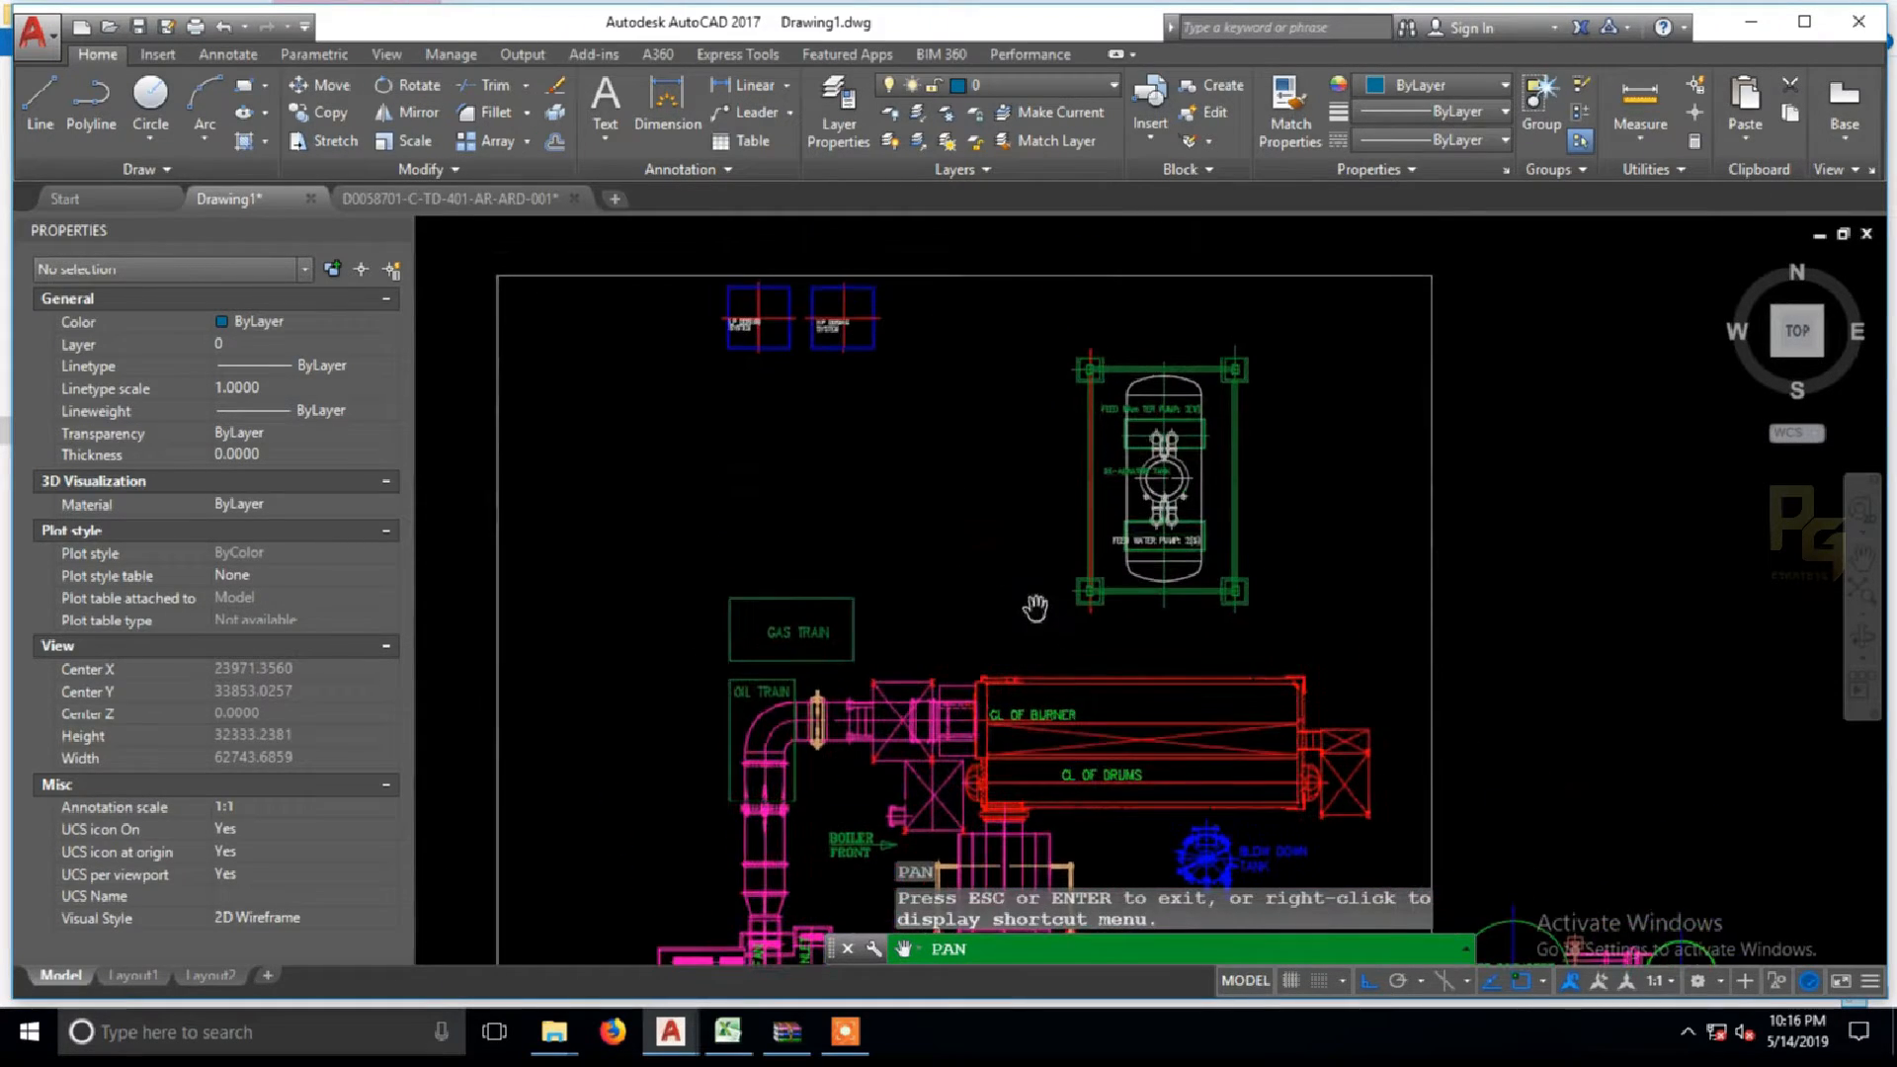
pyautogui.moveTo(1029, 605); pyautogui.dragTo(1083, 678)
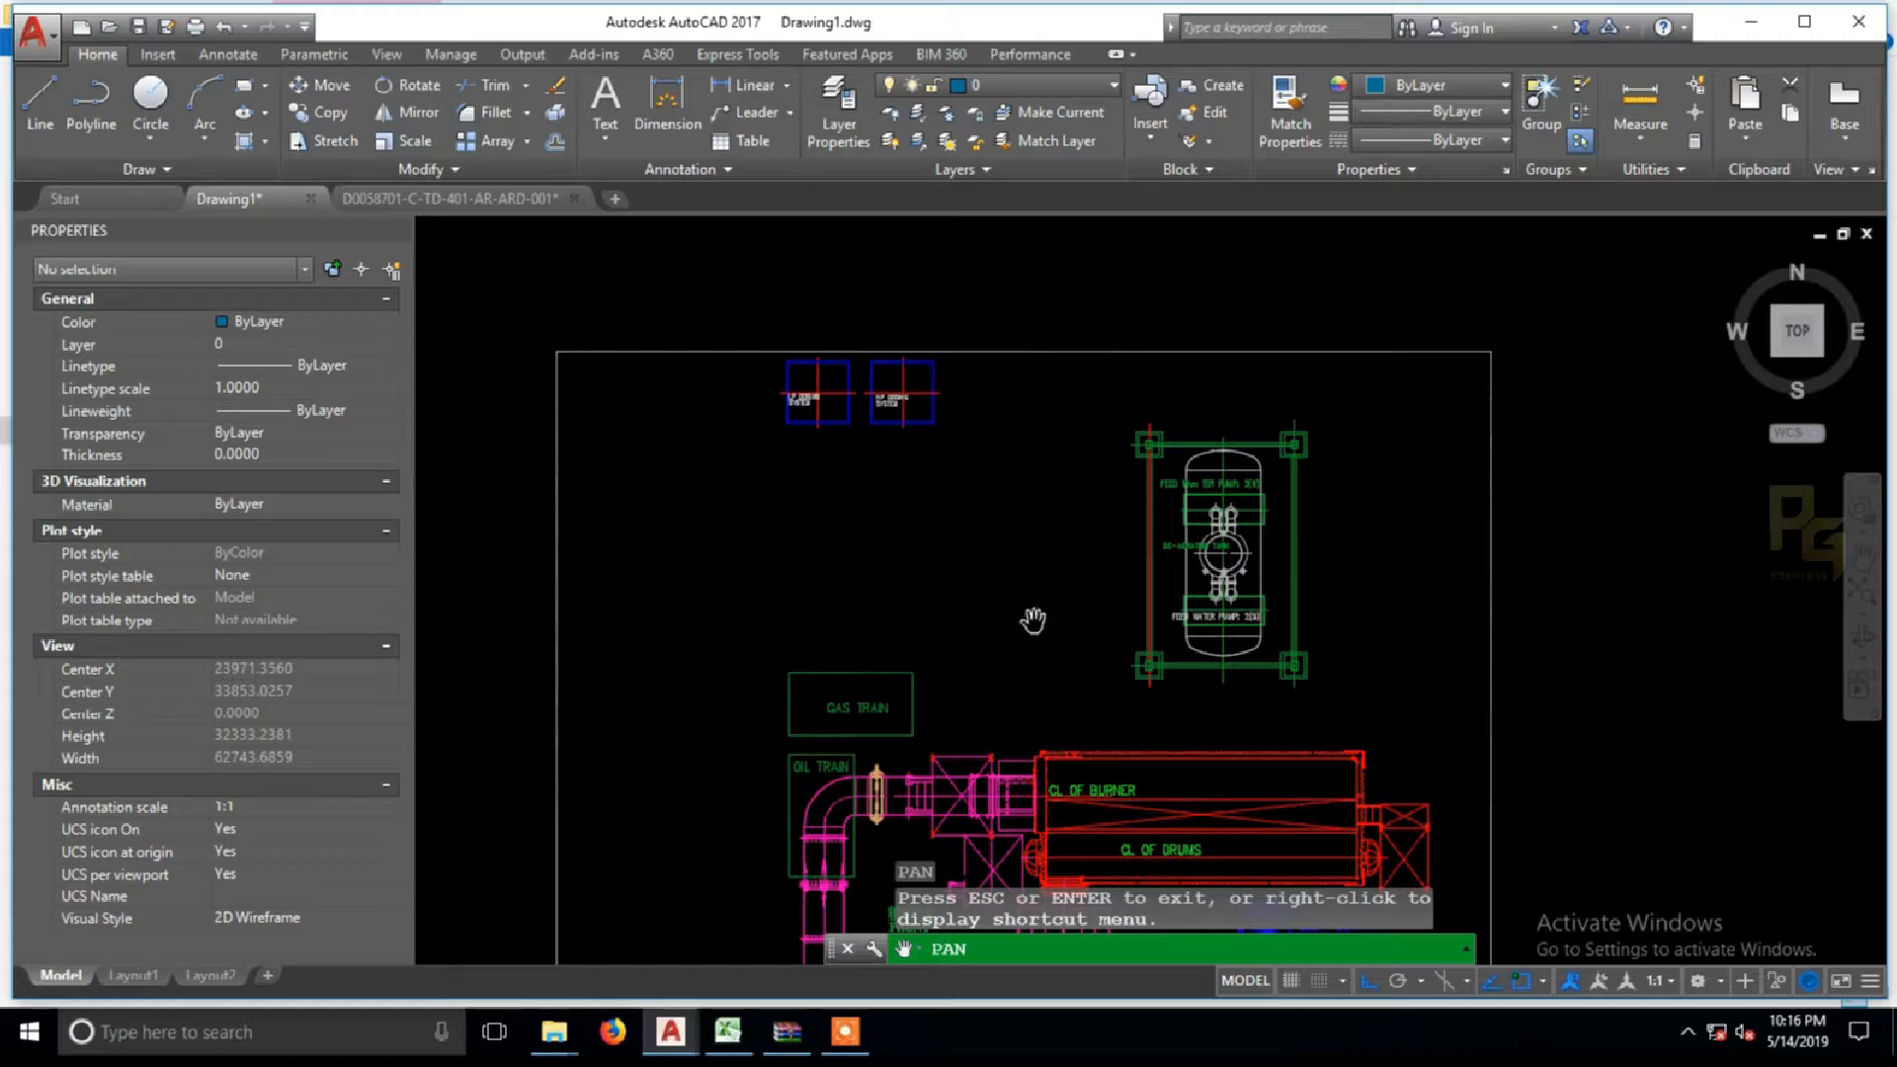
pyautogui.moveTo(1014, 575); pyautogui.dragTo(1085, 499)
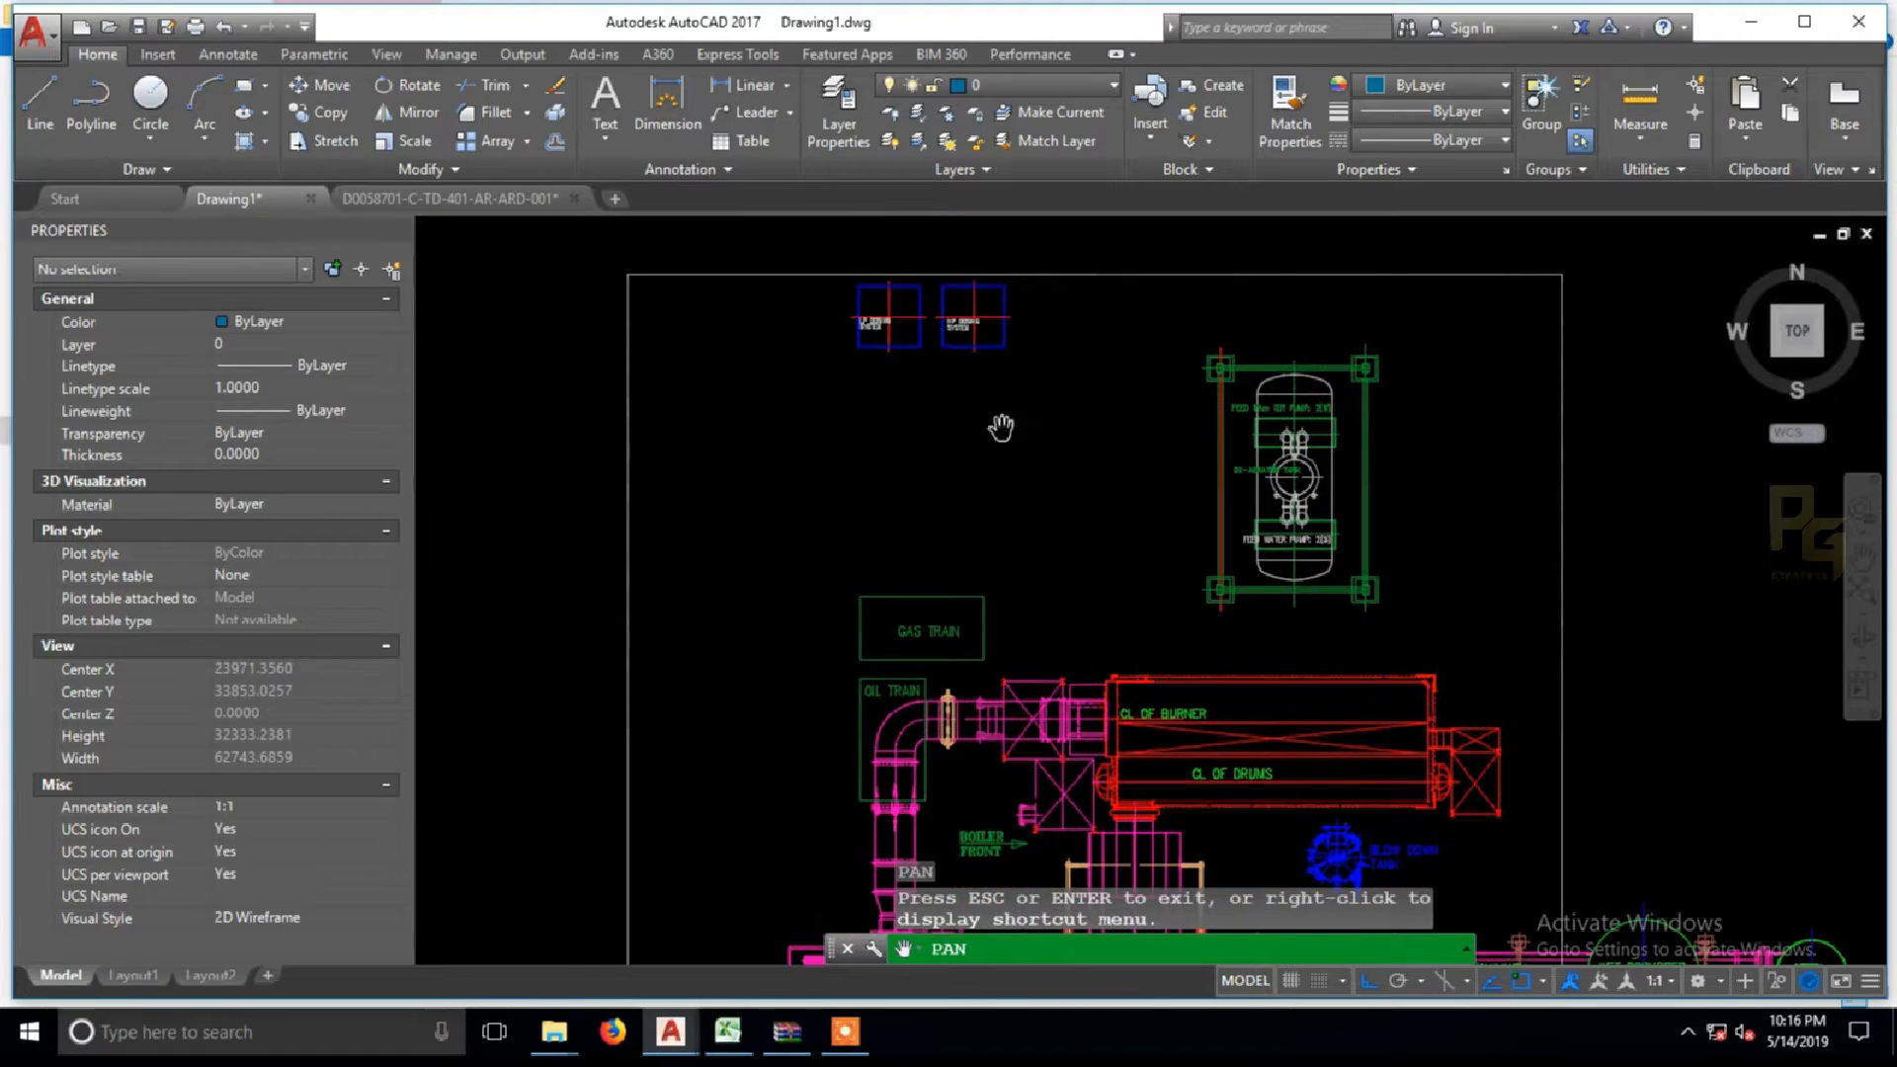
pyautogui.scroll(2, 929, 340)
pyautogui.press('Escape')
# Step: Check the block name of the whole plant layout in its miscellaneous properties and clear the selection
pyautogui.click(959, 348)
pyautogui.scroll(-4, 741, 508)
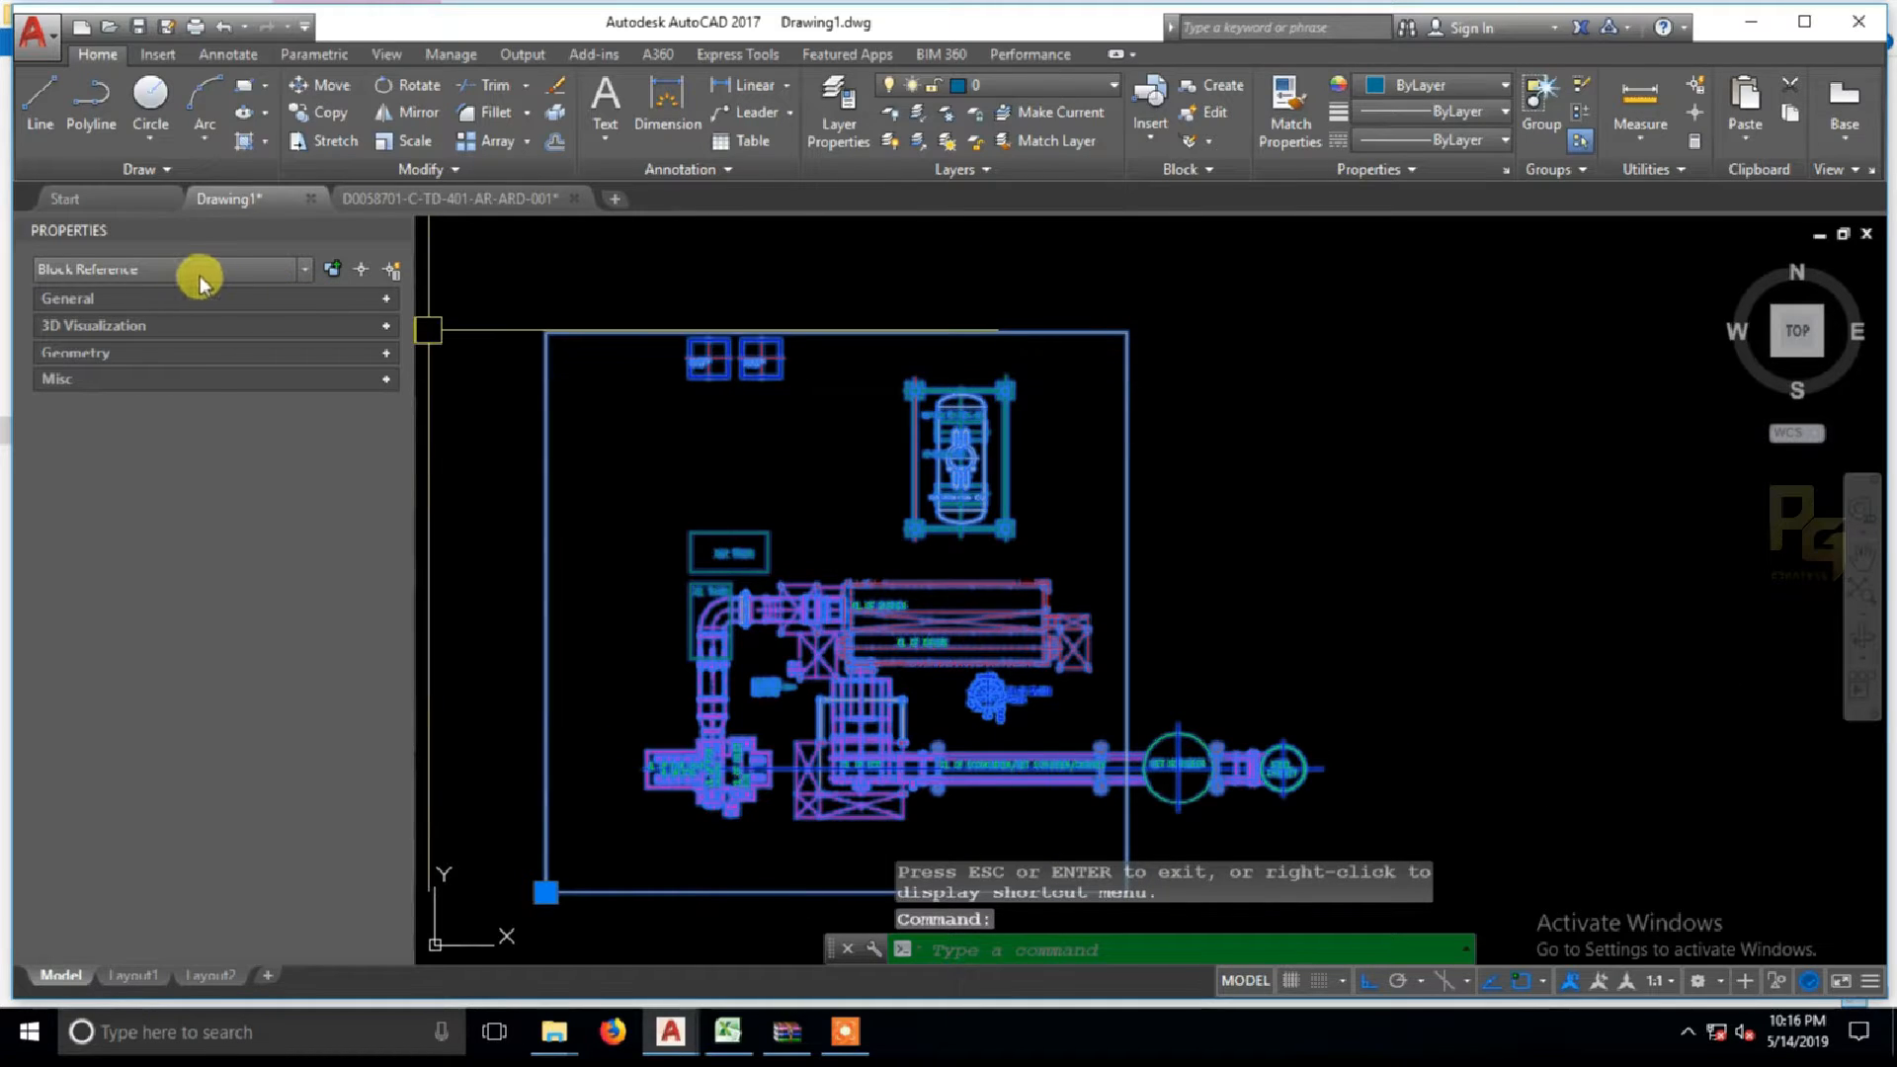
pyautogui.click(386, 379)
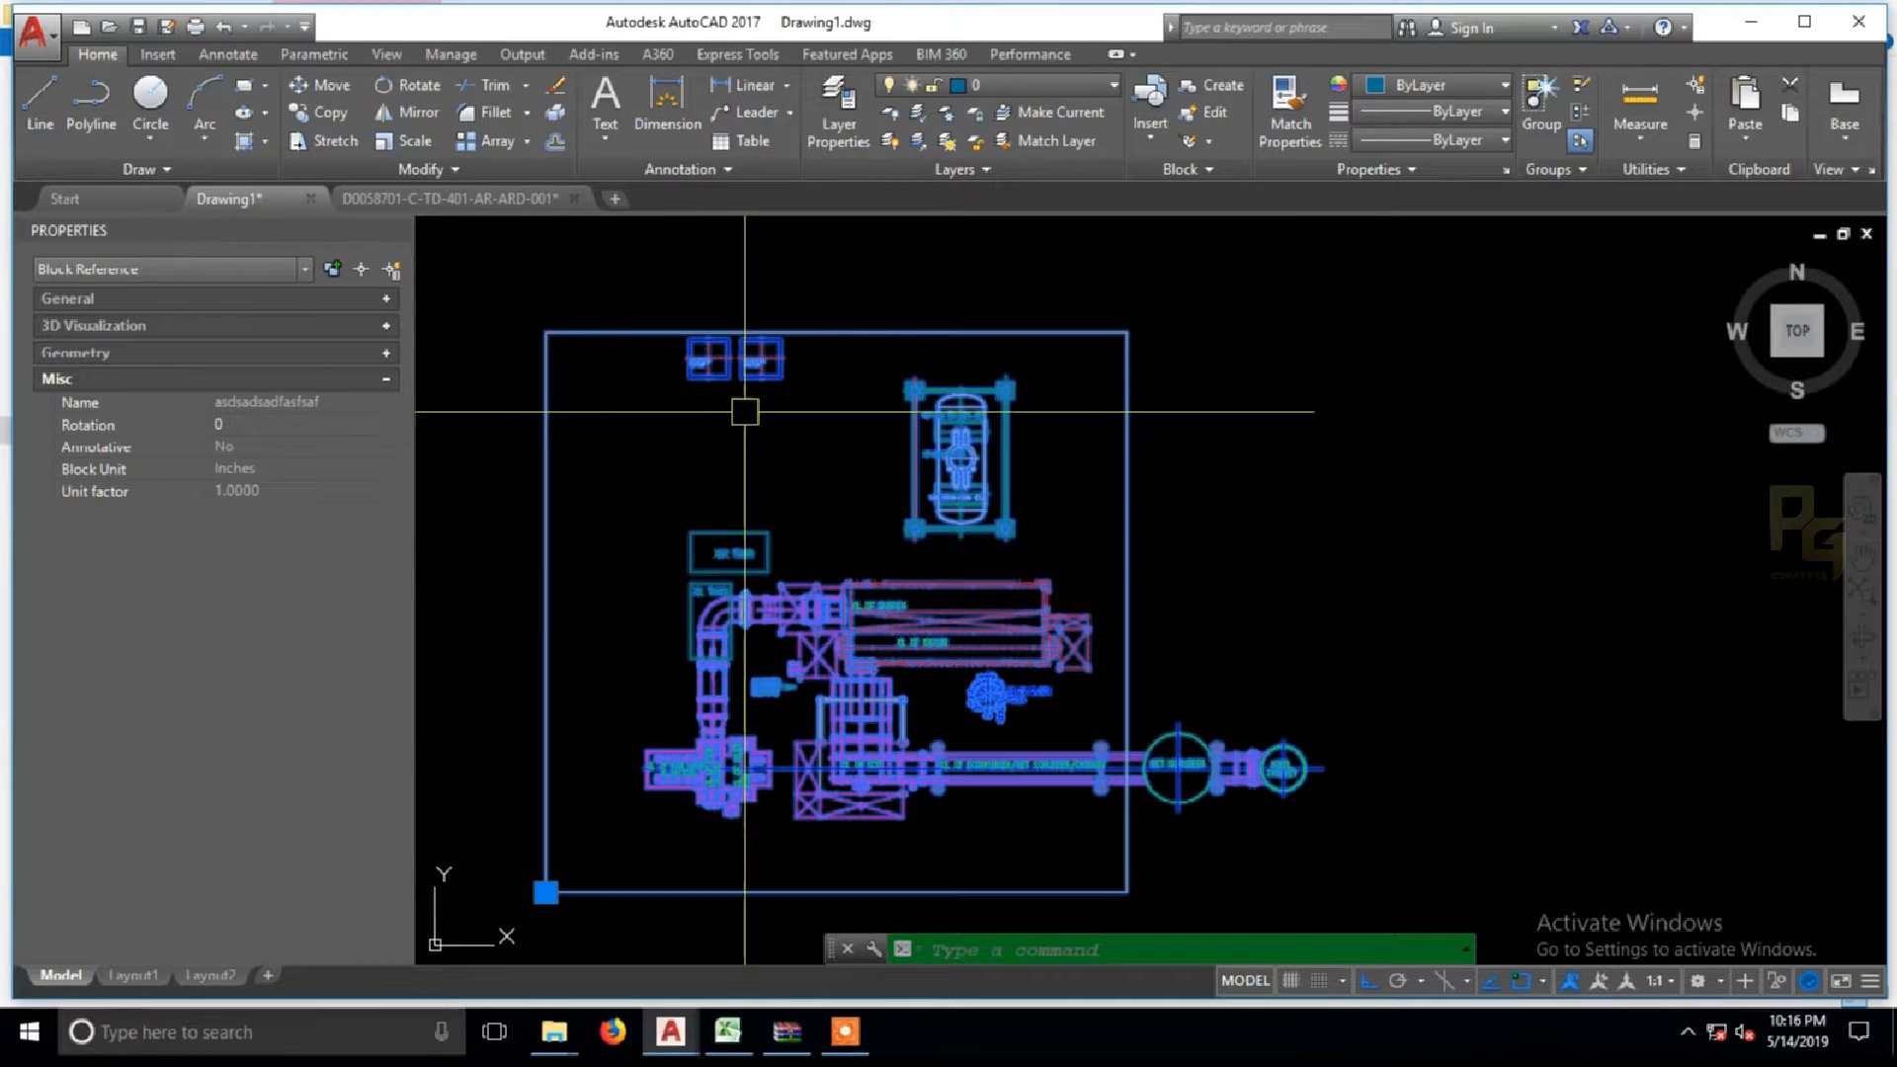
pyautogui.moveTo(745, 412); pyautogui.dragTo(848, 385, button='middle')
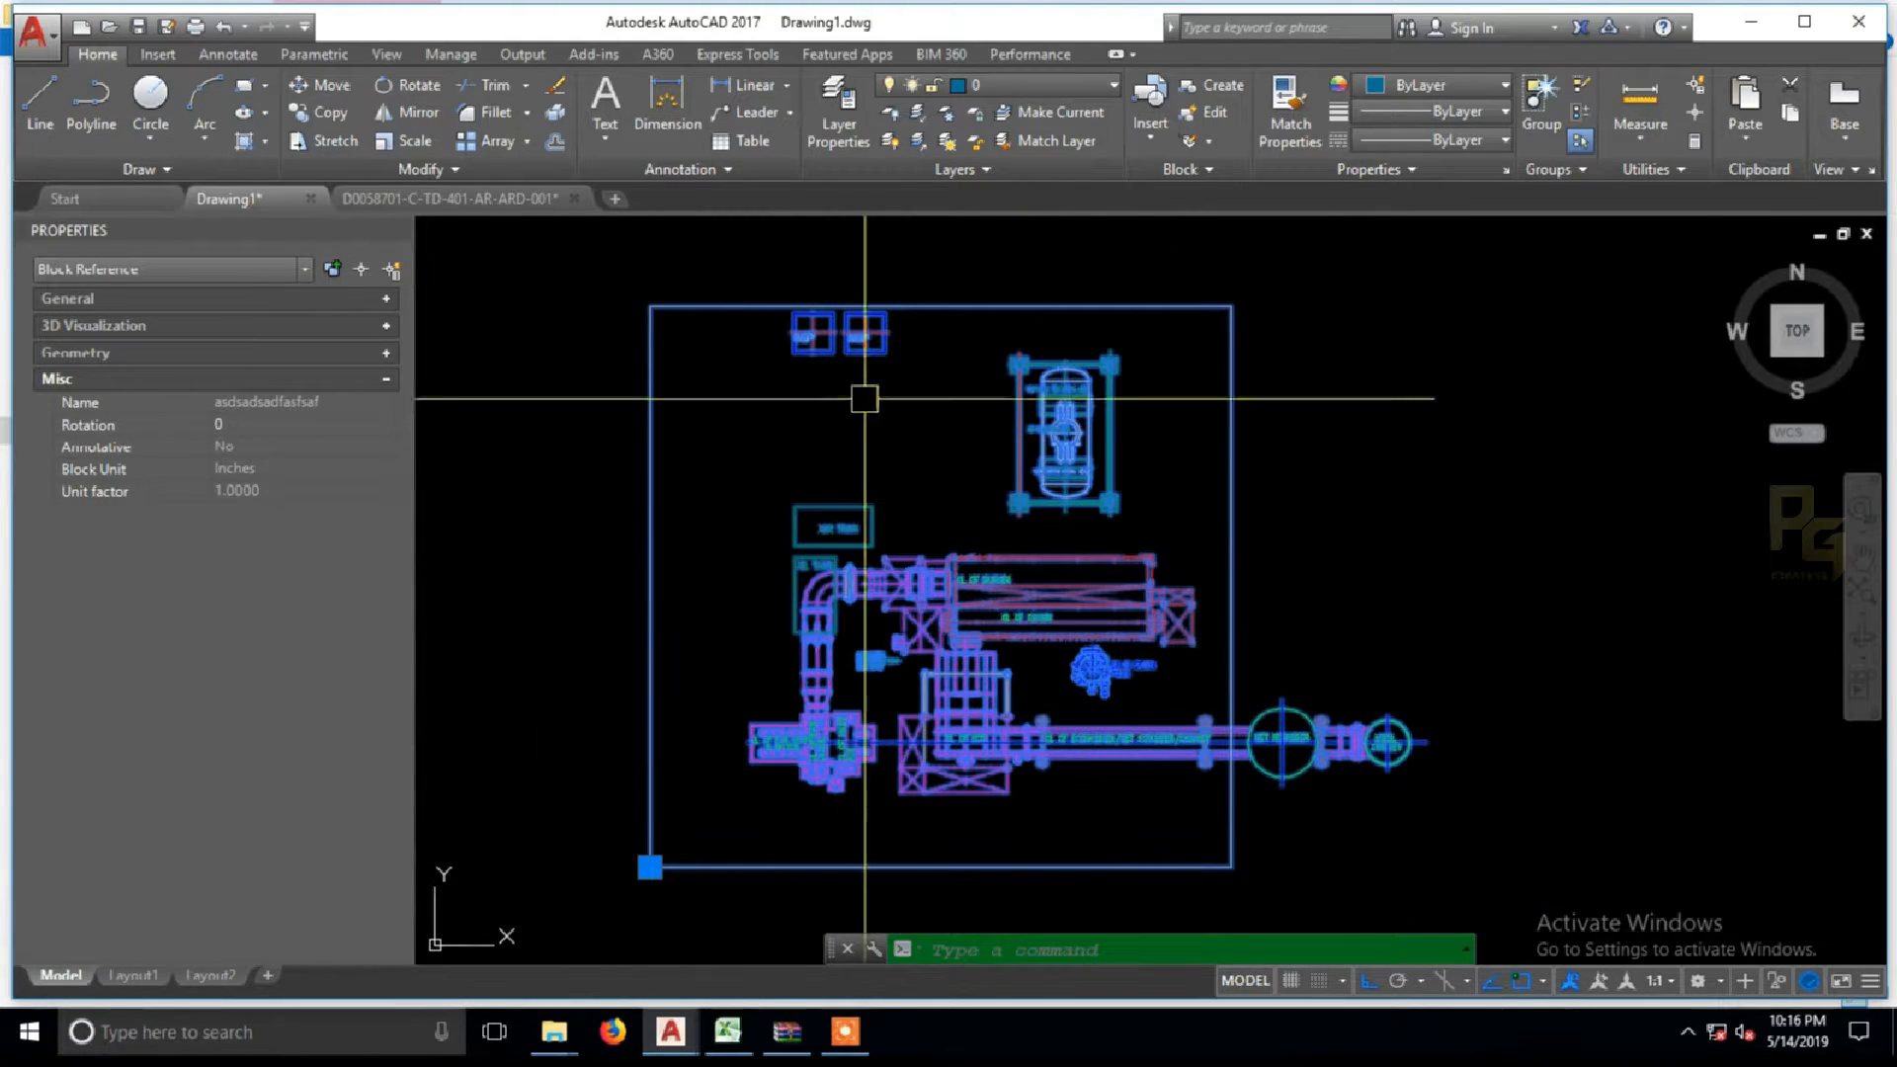
pyautogui.scroll(4, 850, 545)
pyautogui.press('Escape')
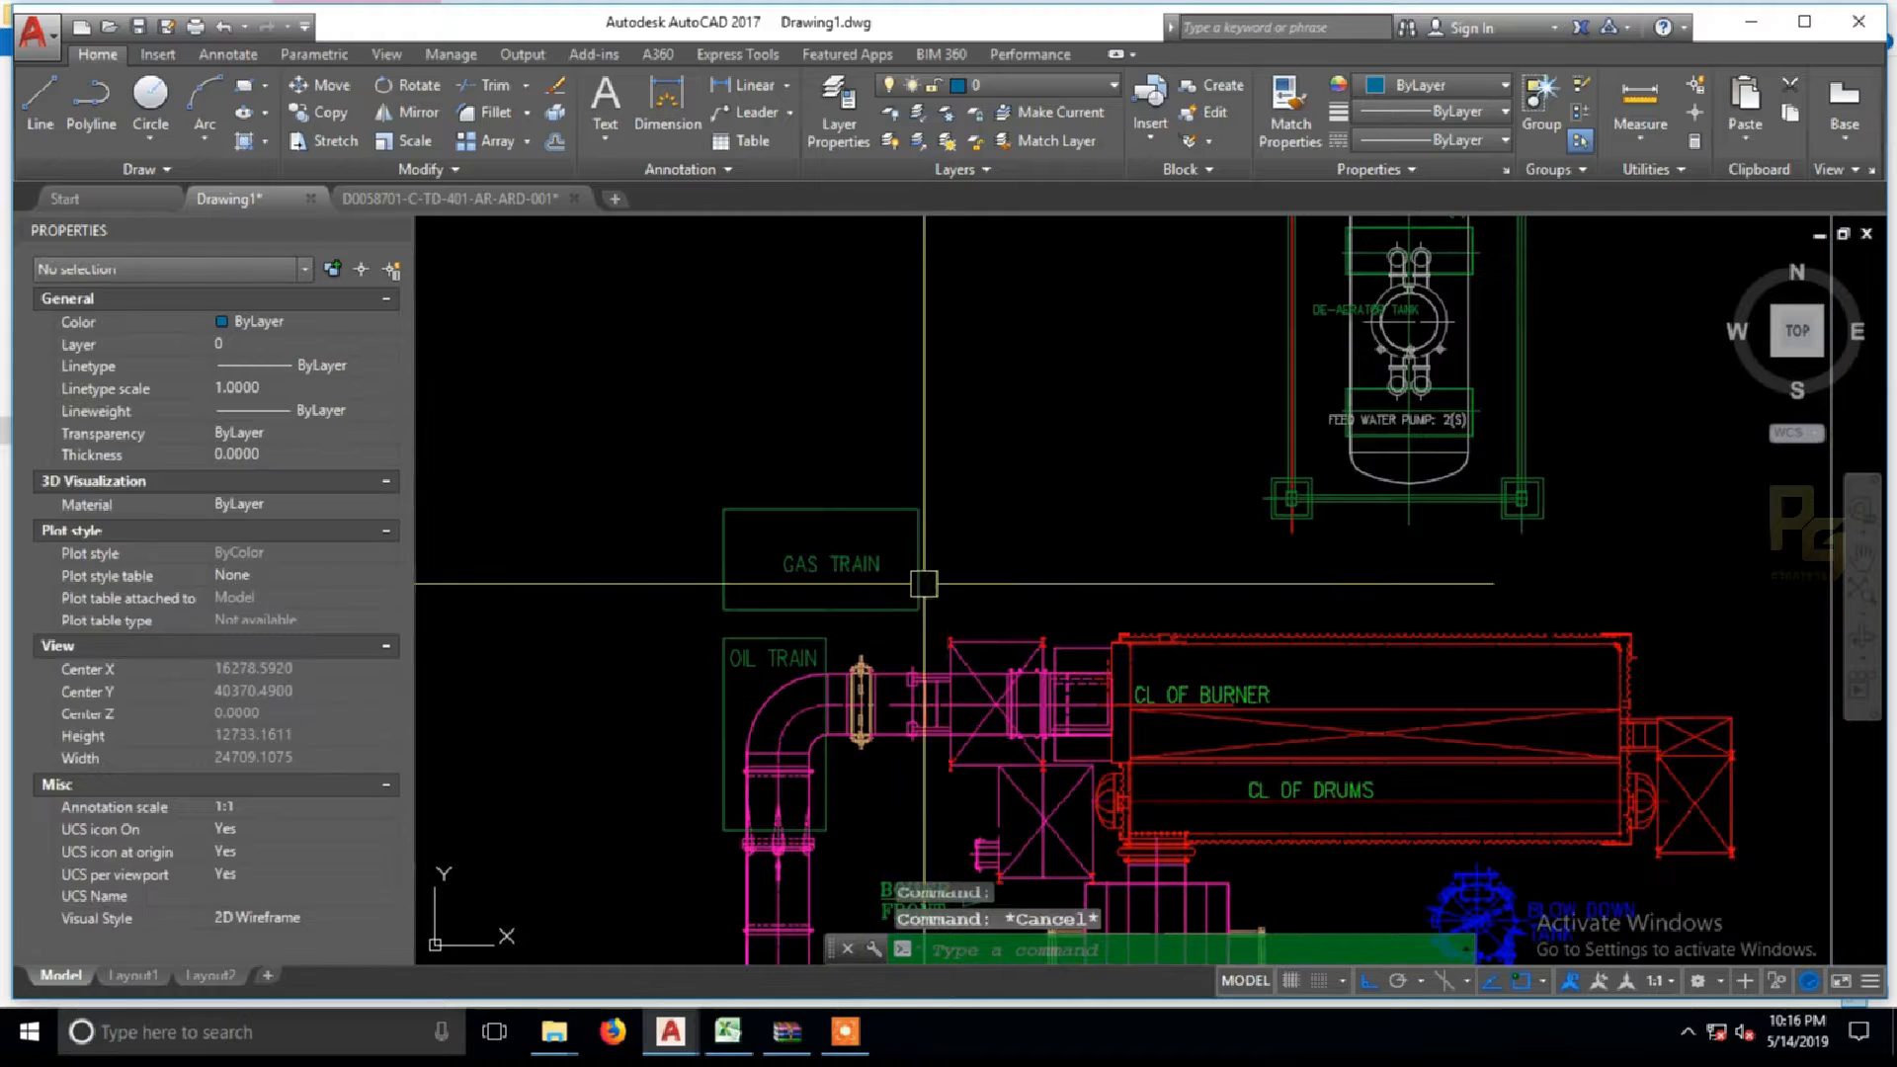
# Step: Inspect the LP and HP dosing system boxes, selecting the LP one to check which block it belongs to
pyautogui.moveTo(862, 547); pyautogui.dragTo(862, 699, button='middle')
pyautogui.moveTo(1236, 564); pyautogui.dragTo(1050, 686, button='middle')
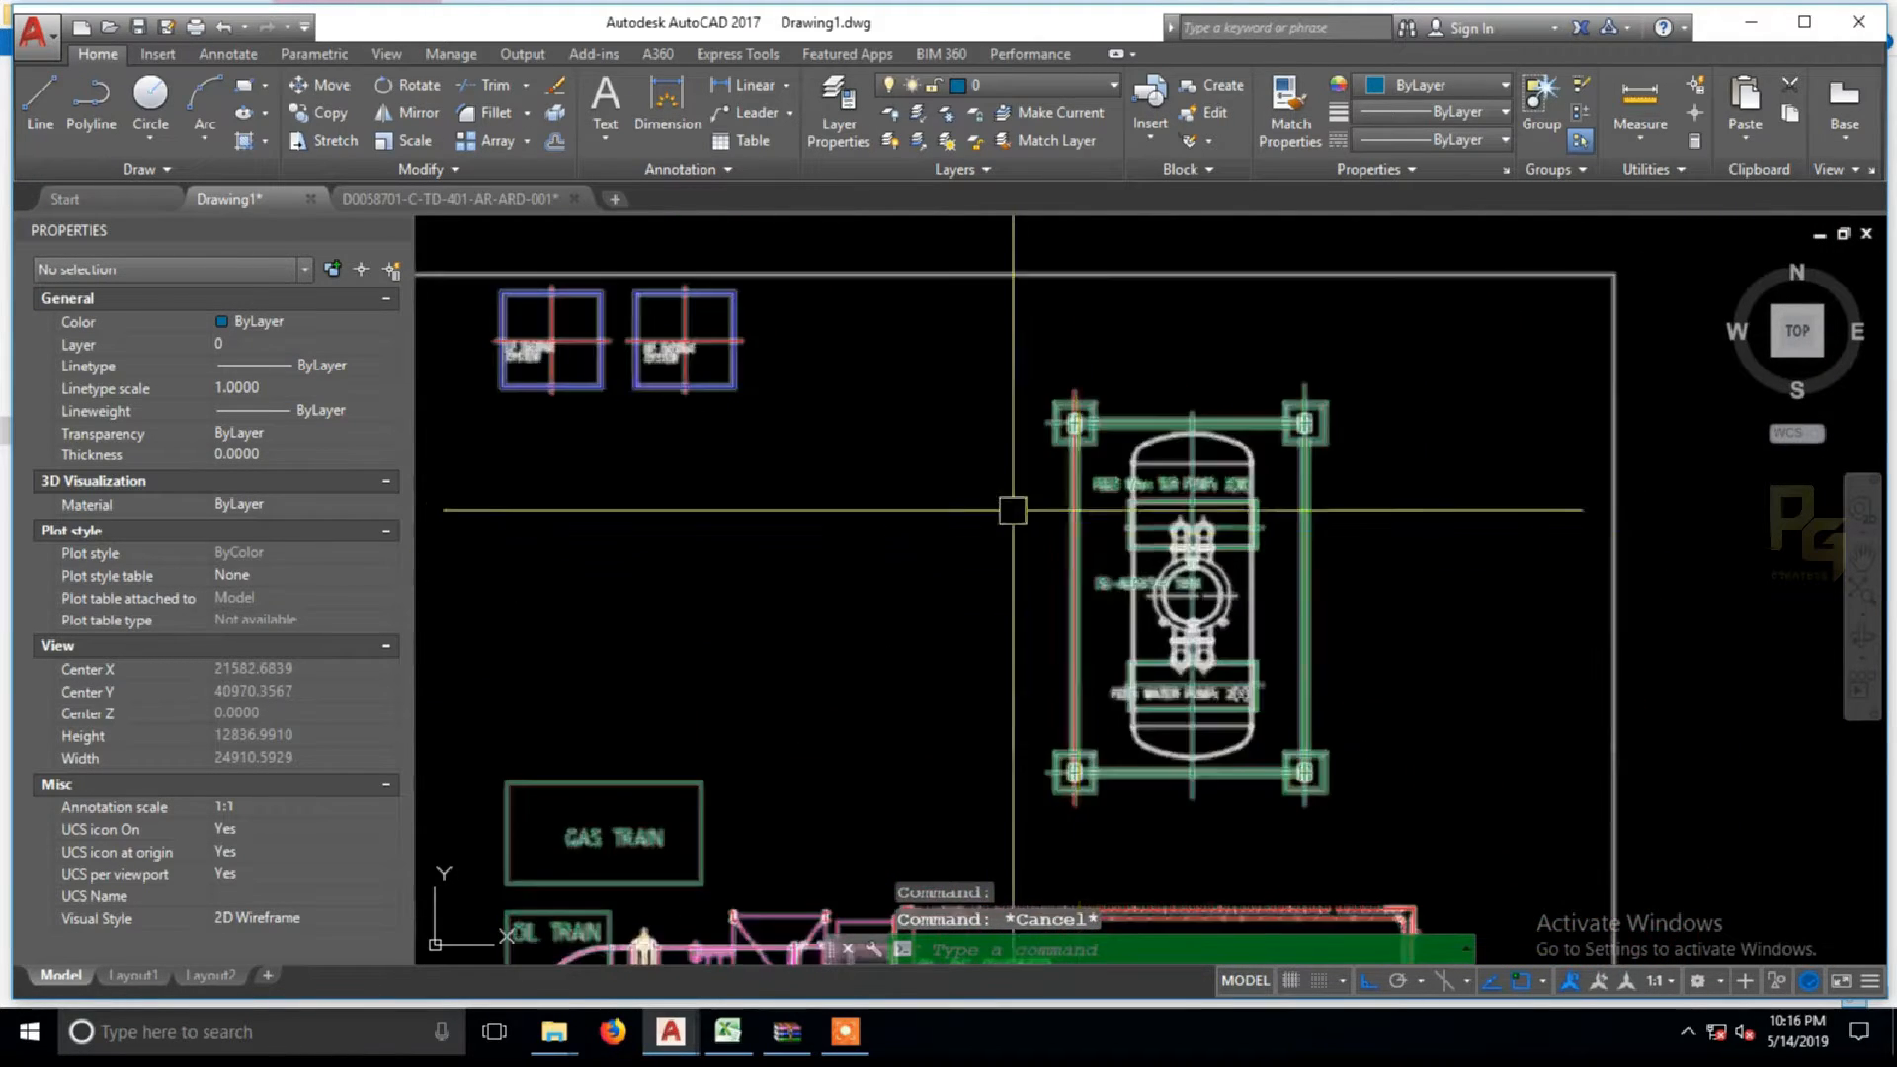
pyautogui.moveTo(998, 506); pyautogui.dragTo(1168, 570, button='middle')
pyautogui.scroll(6, 672, 433)
pyautogui.click(751, 389)
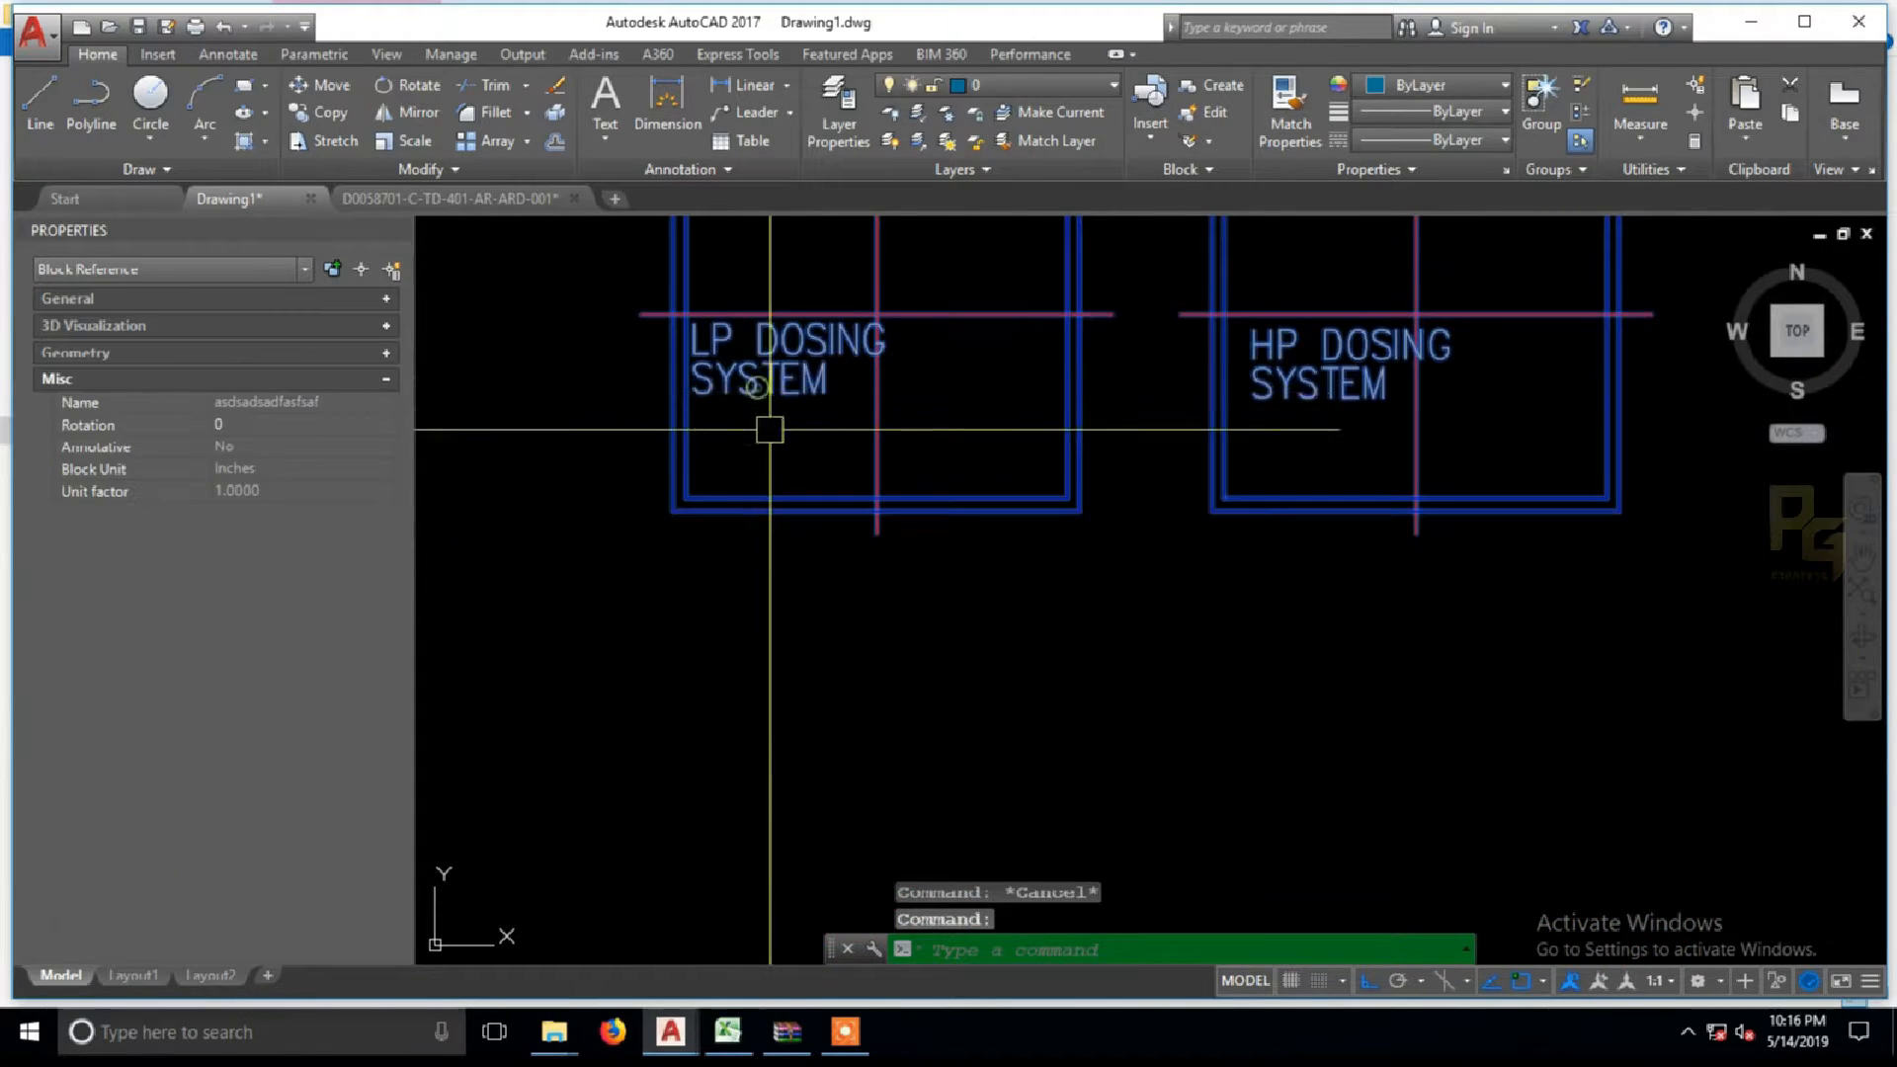
pyautogui.moveTo(691, 388); pyautogui.dragTo(687, 488, button='middle')
pyautogui.scroll(-3, 889, 454)
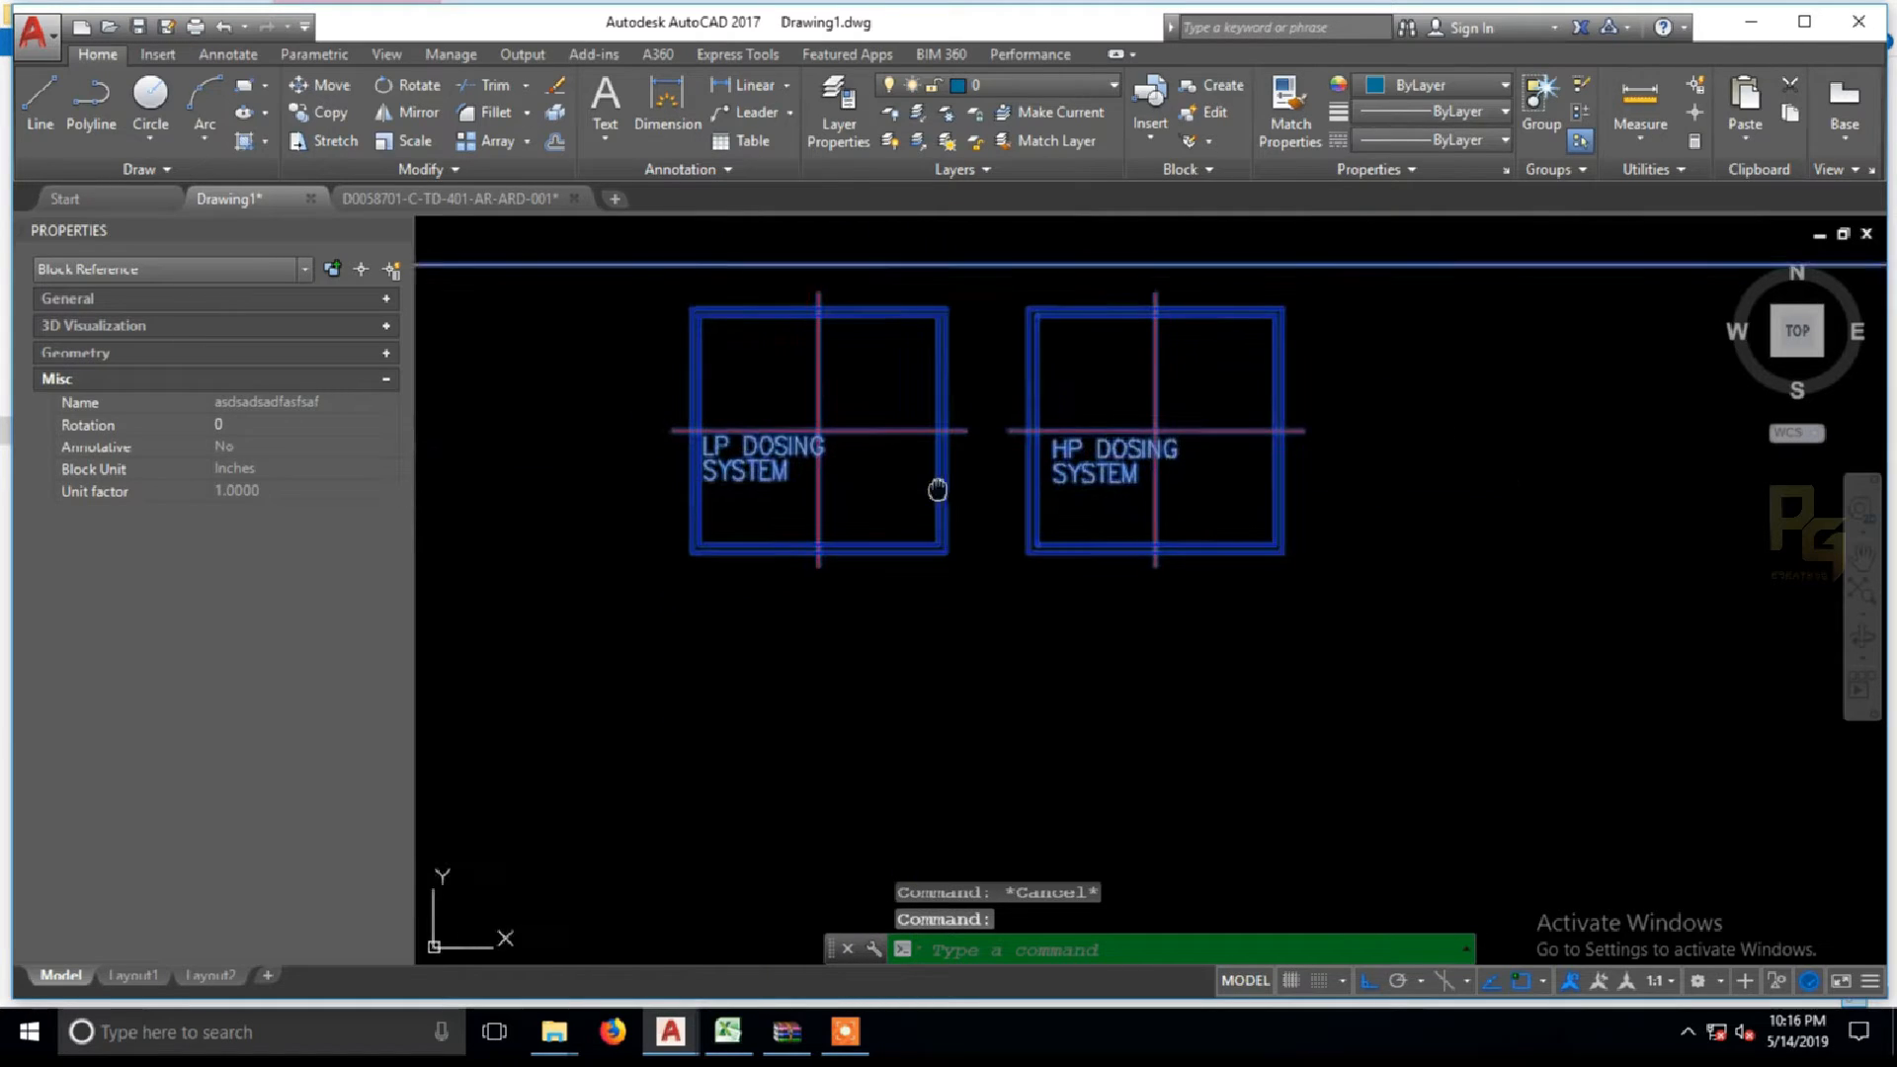
pyautogui.press('Escape')
pyautogui.scroll(4, 915, 389)
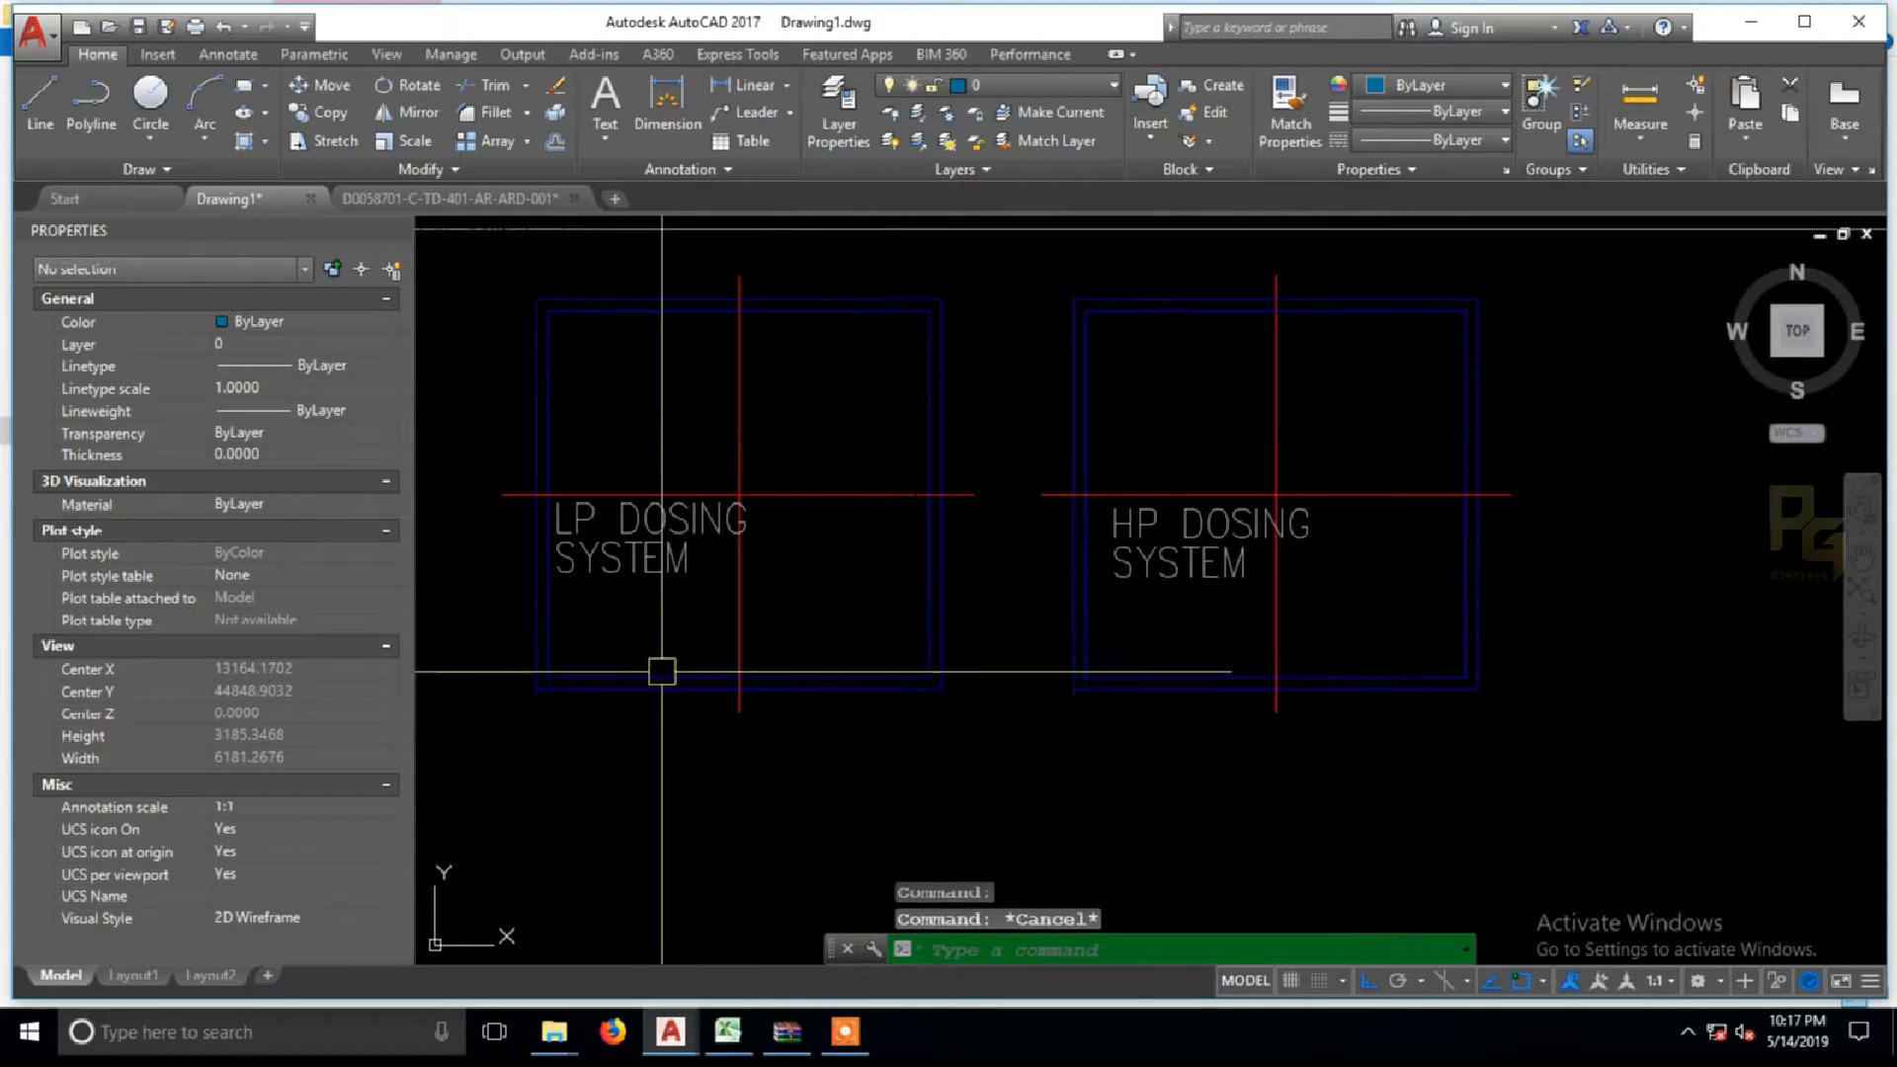
pyautogui.scroll(-2, 907, 453)
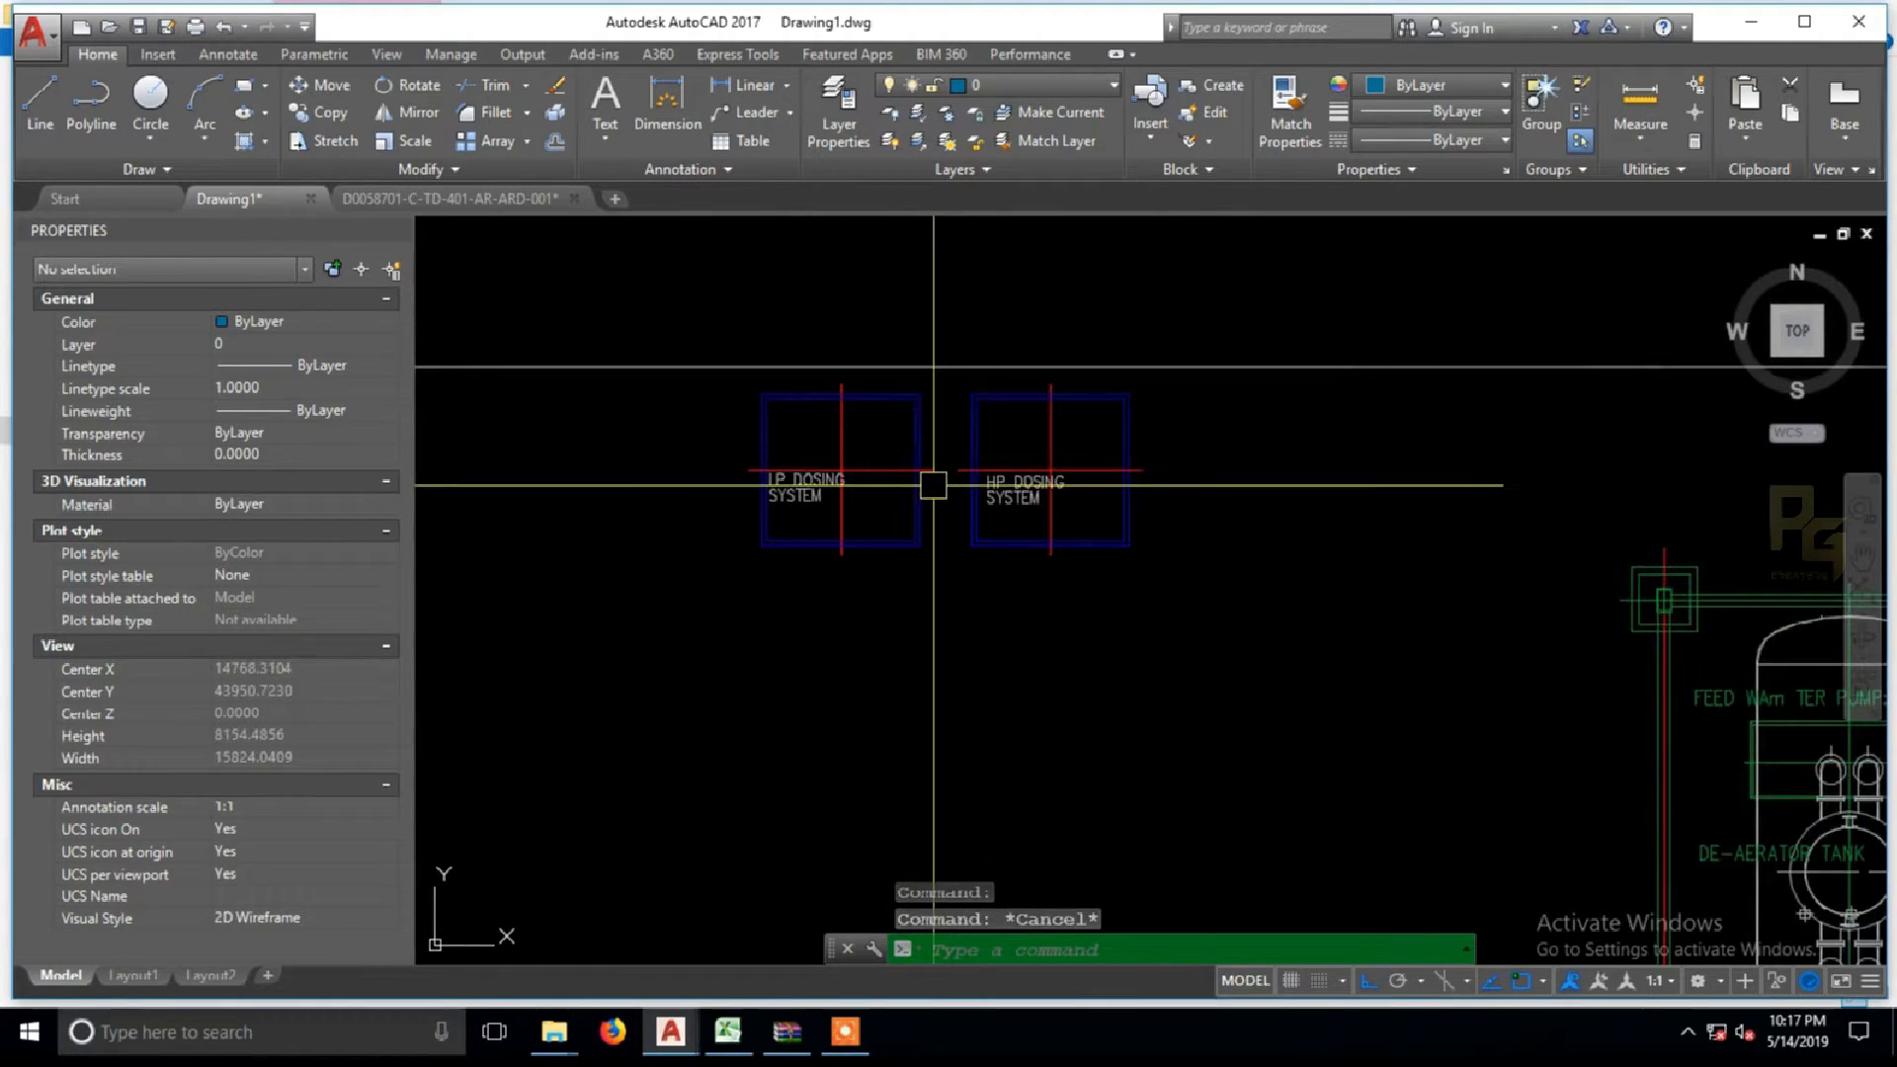
# Step: Examine the de-aerator tank area and the column detail at the upper-left corner of its frame
pyautogui.moveTo(1117, 566); pyautogui.dragTo(584, 313, button='middle')
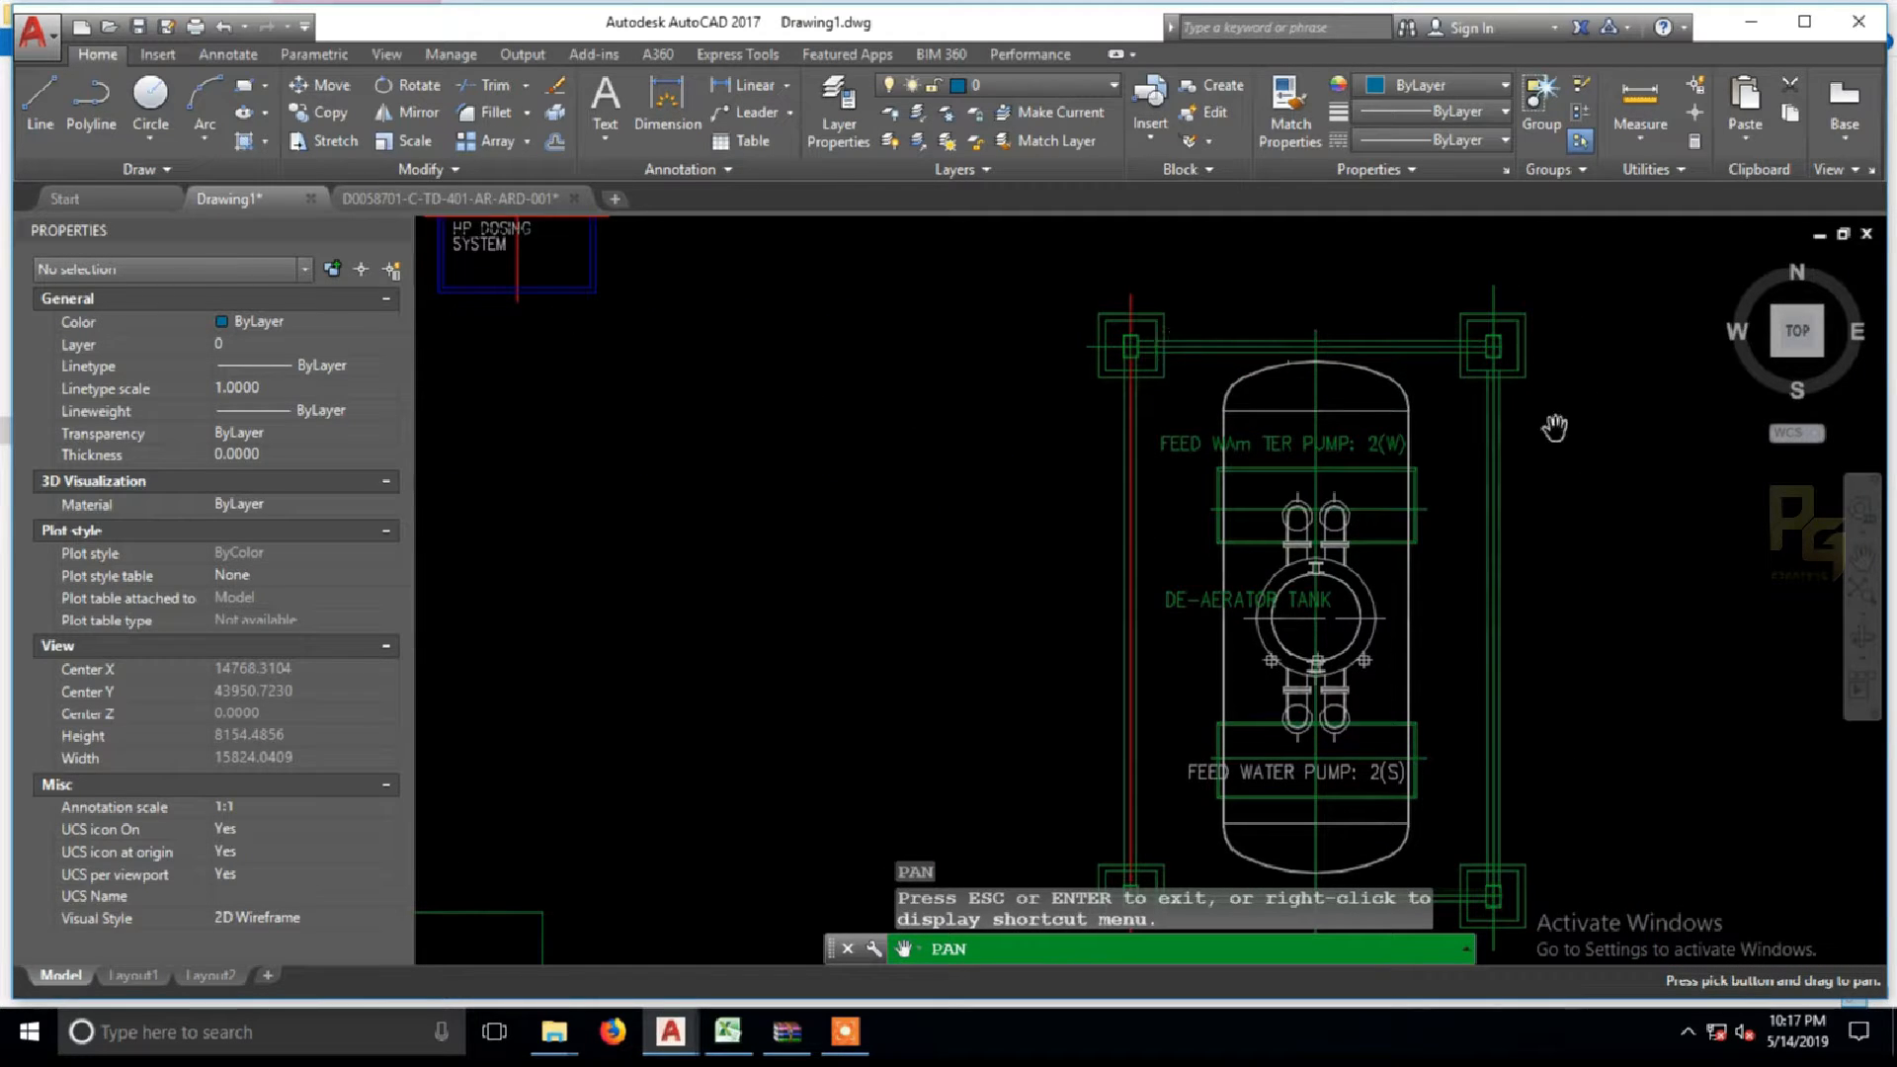
pyautogui.scroll(5, 1131, 314)
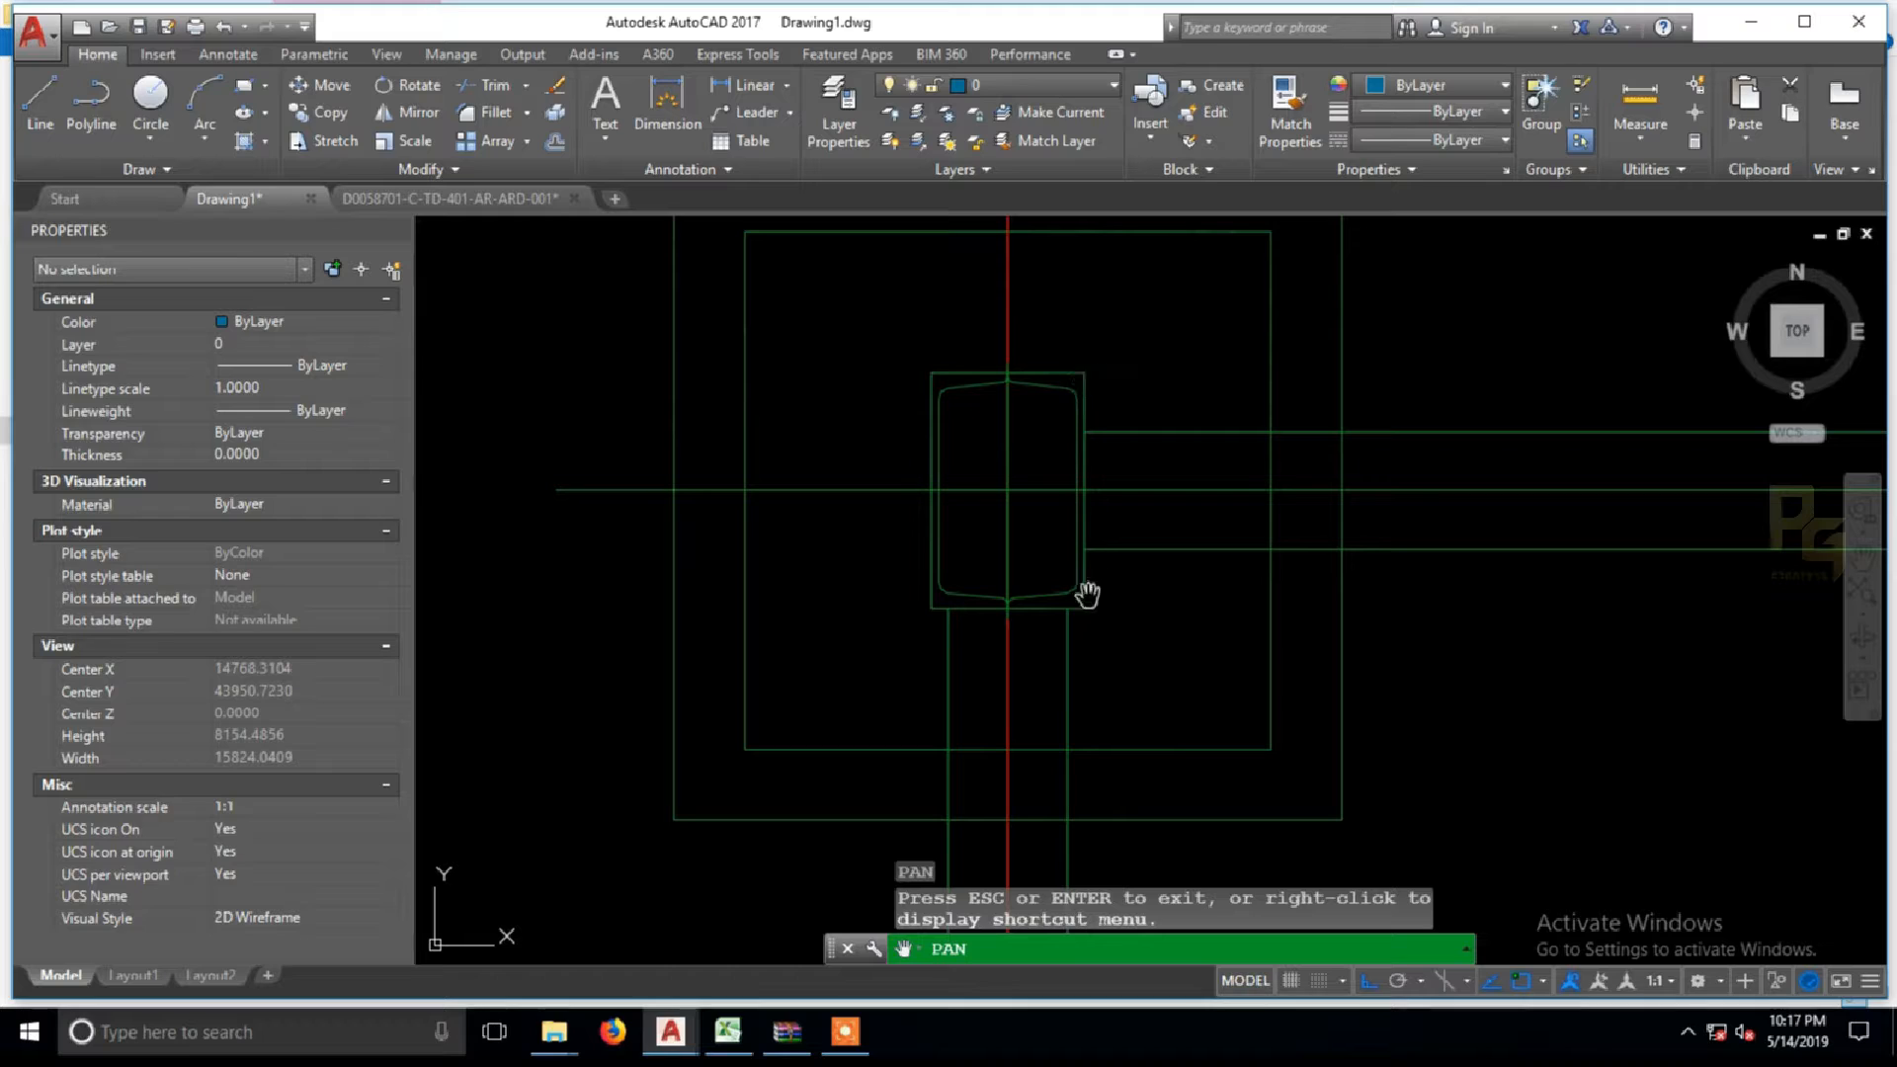
pyautogui.scroll(-2, 1126, 484)
pyautogui.scroll(-4, 1134, 452)
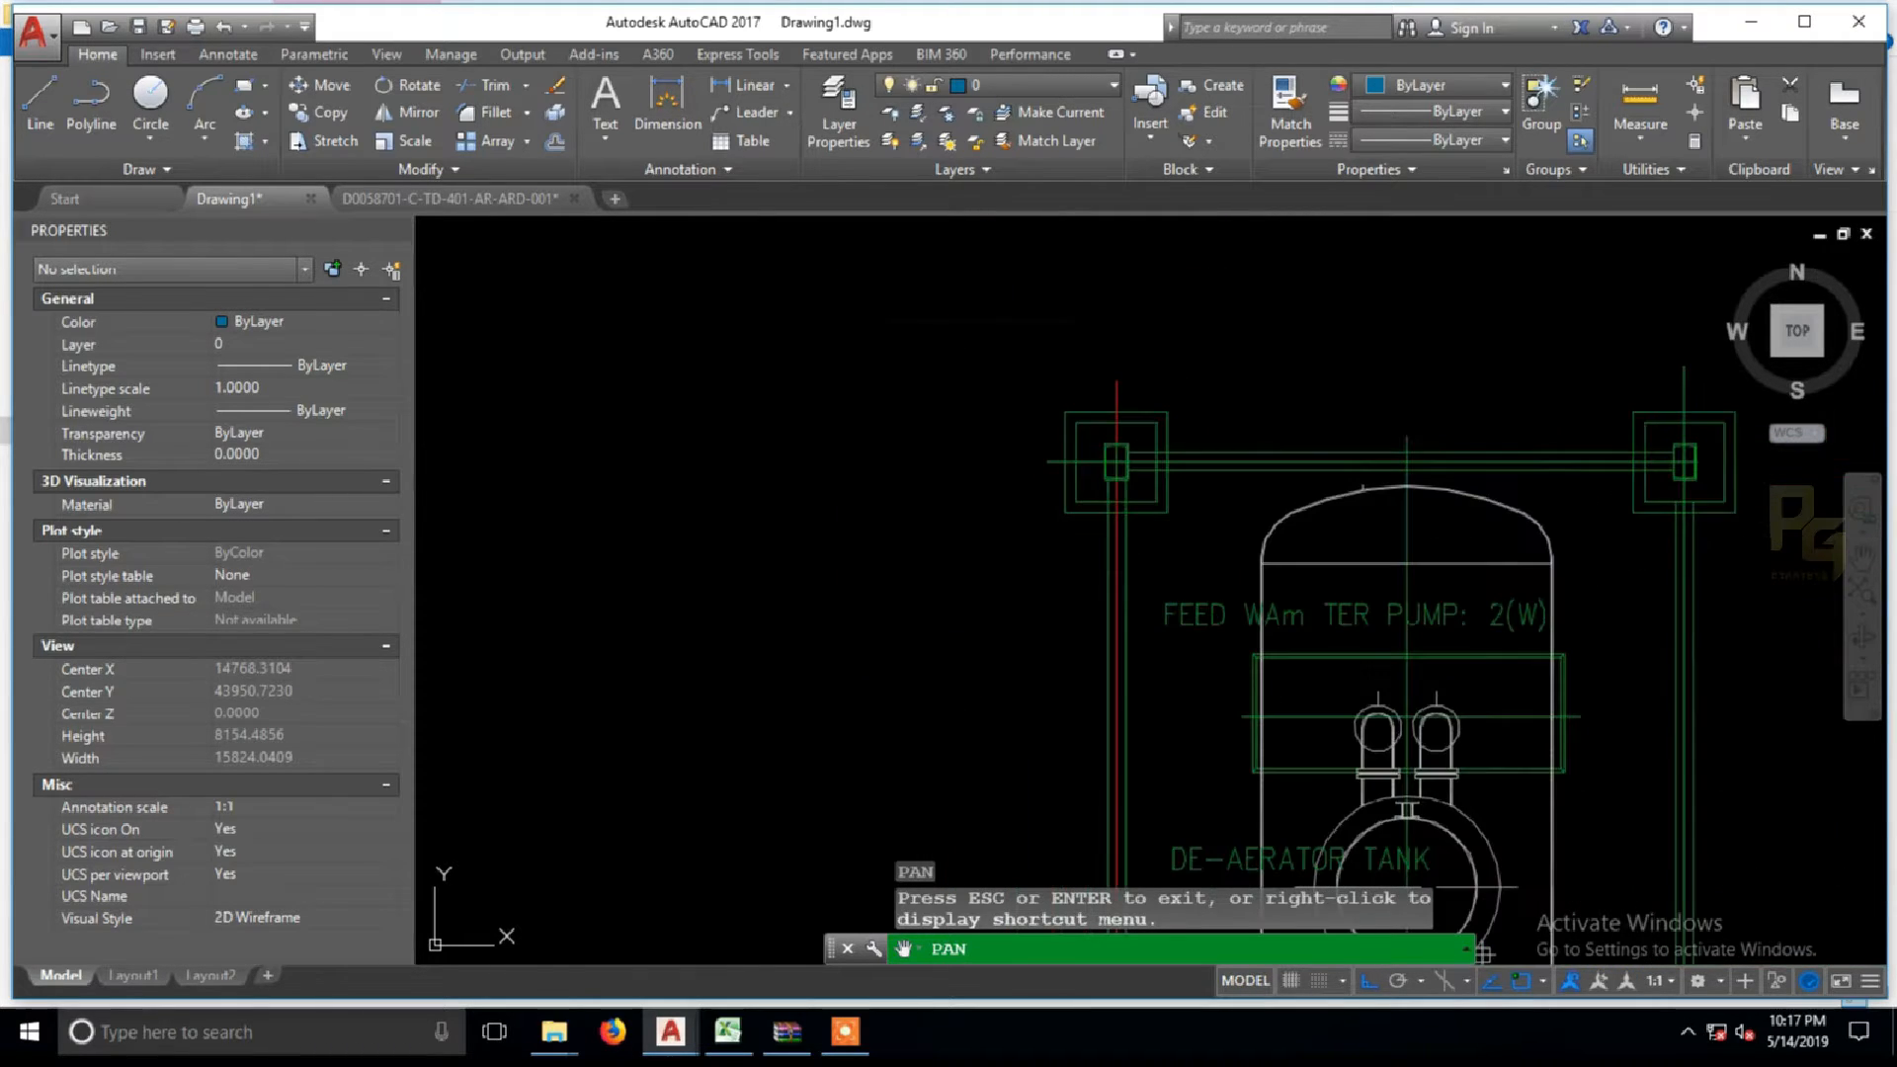
pyautogui.press('Escape')
# Step: Open the plant layout block in the Block Editor
pyautogui.click(1172, 427)
pyautogui.rightClick(1207, 395)
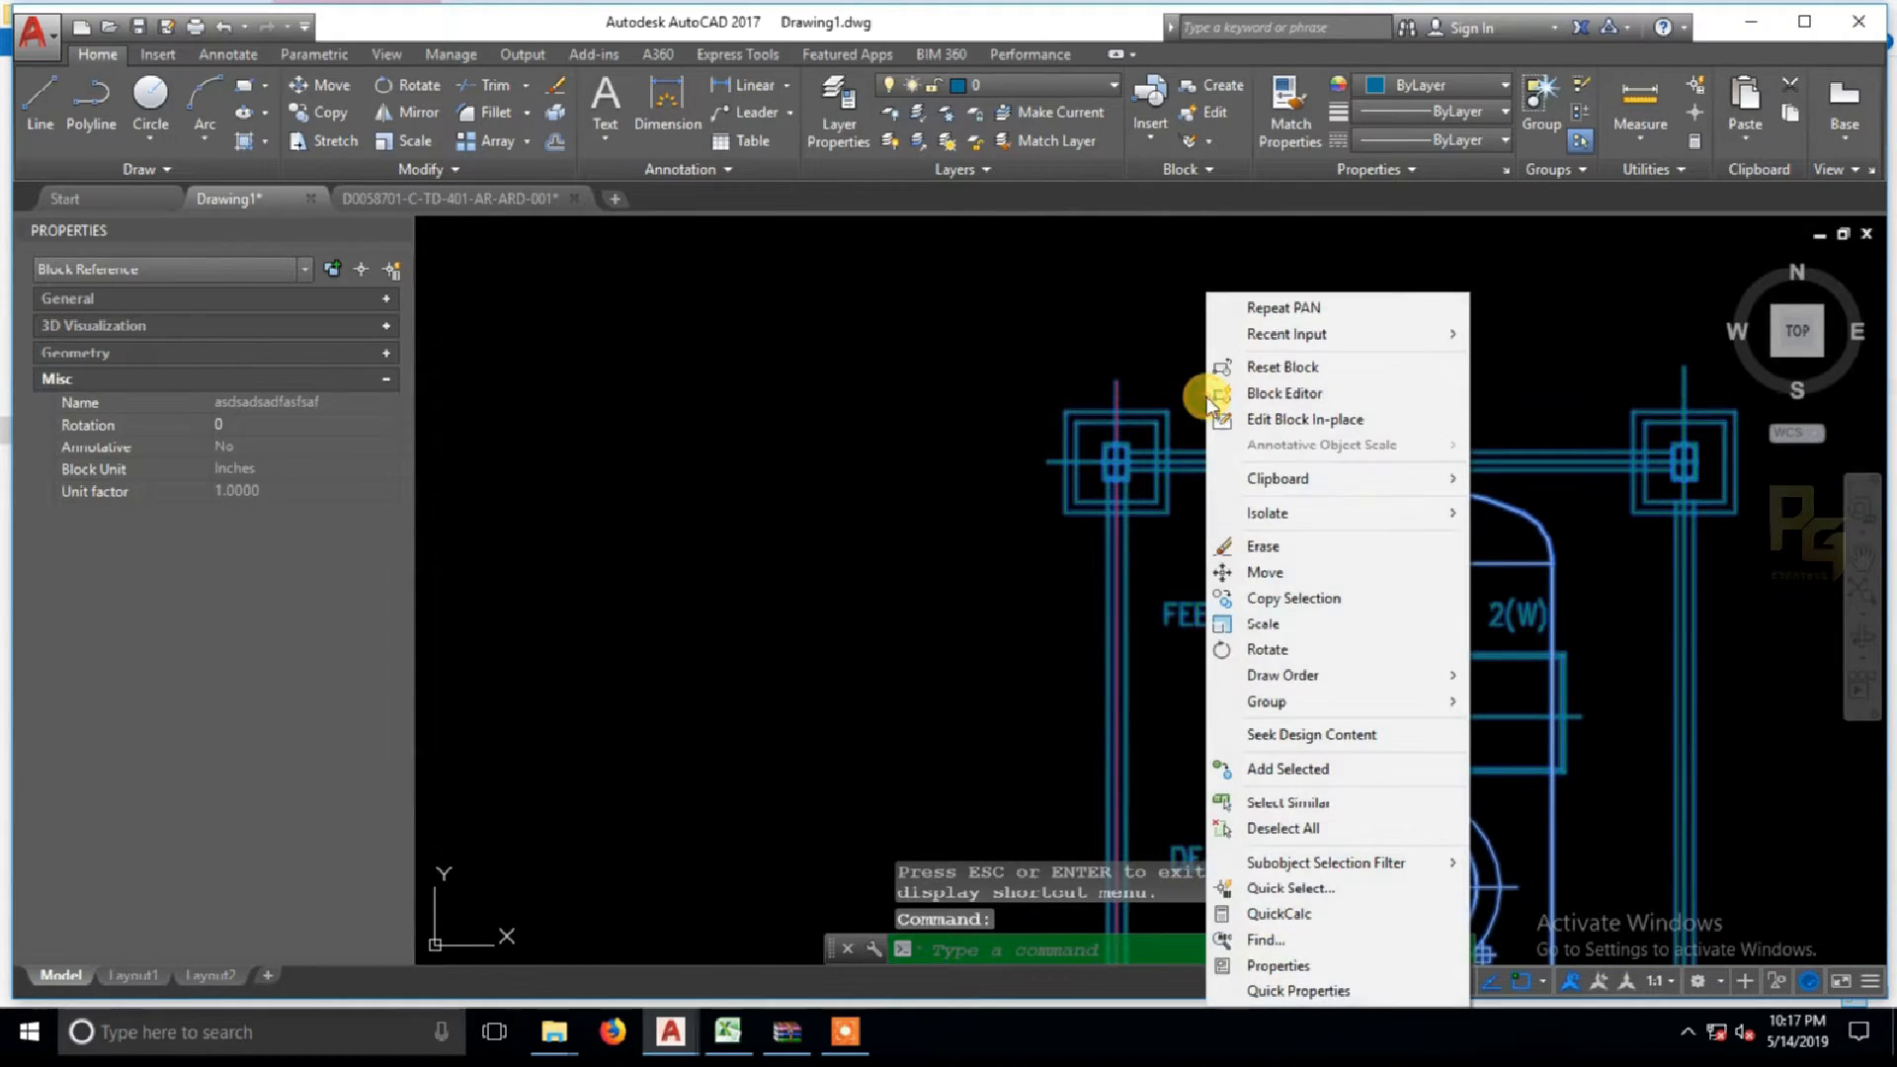
pyautogui.click(1226, 393)
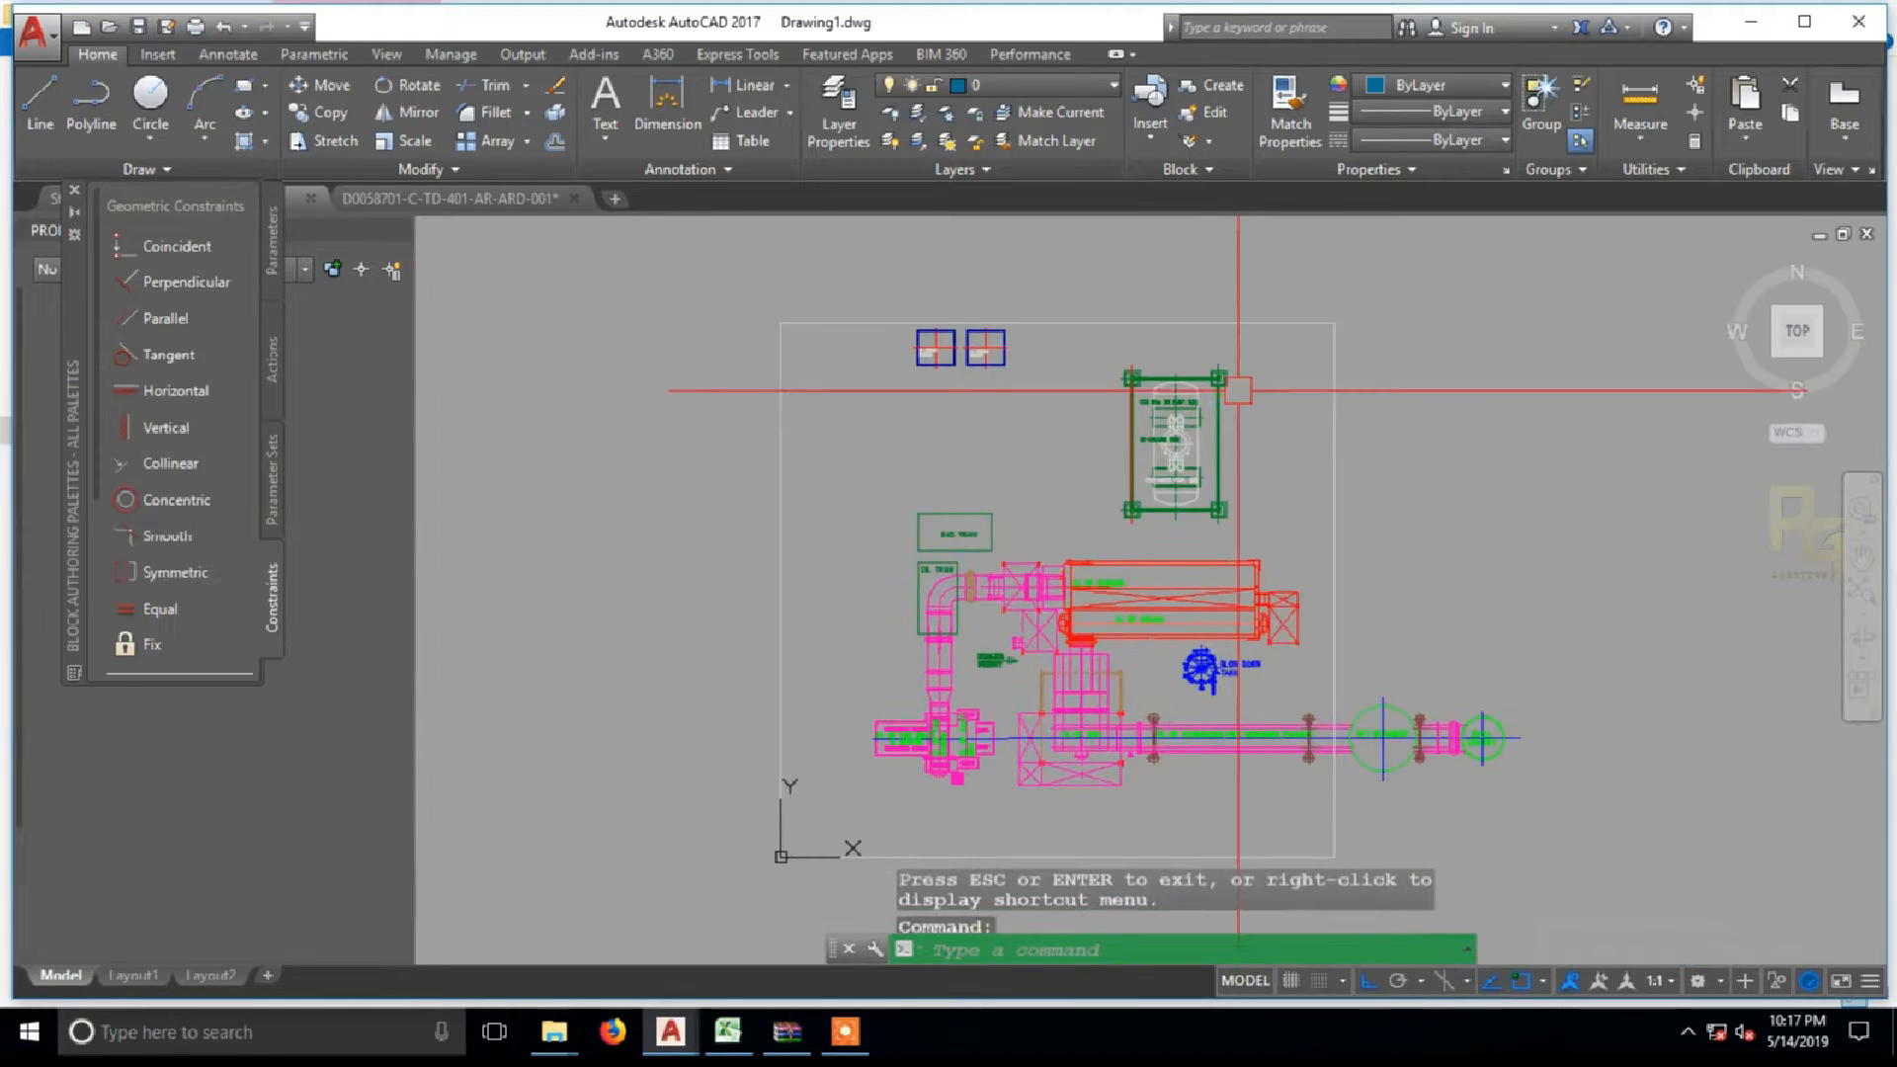
pyautogui.scroll(-5, 1153, 364)
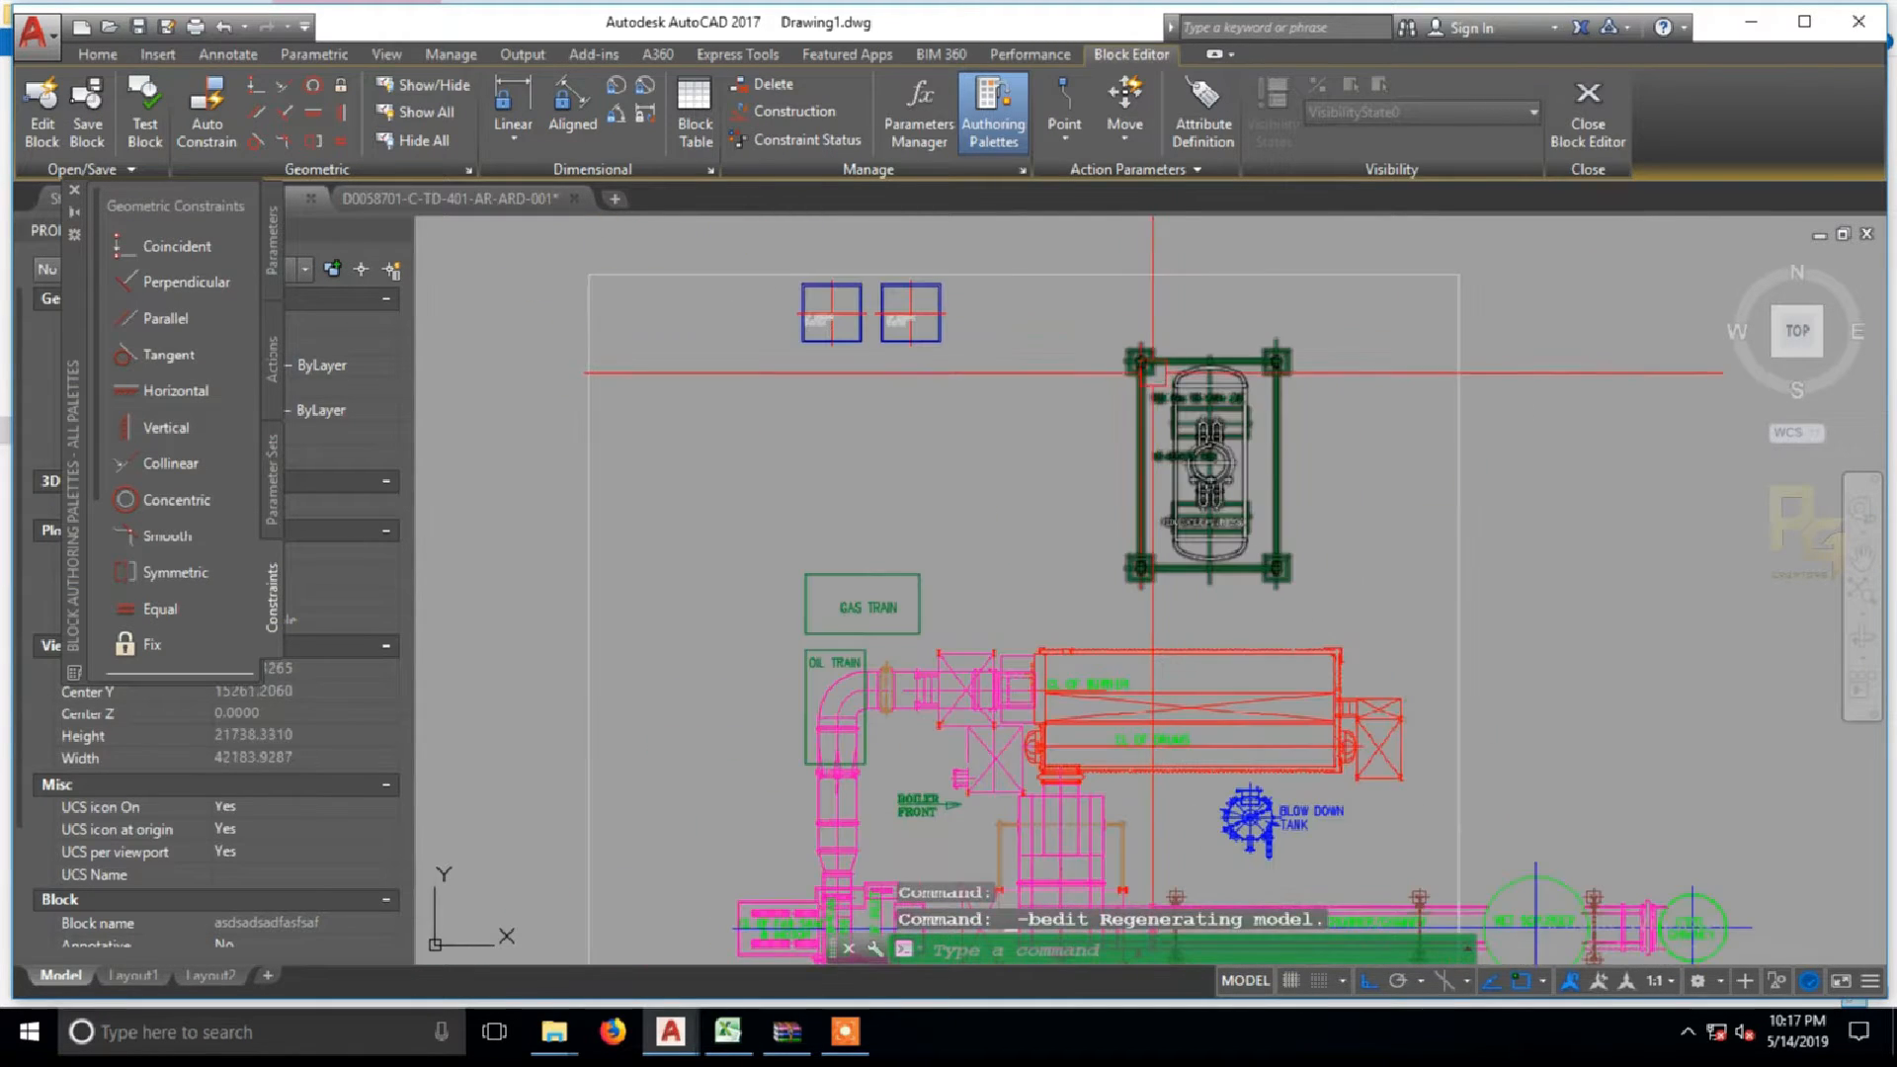
# Step: Select the de-aerator tank assembly and the dosing system boxes inside the block to inspect their nested blocks
pyautogui.click(1145, 410)
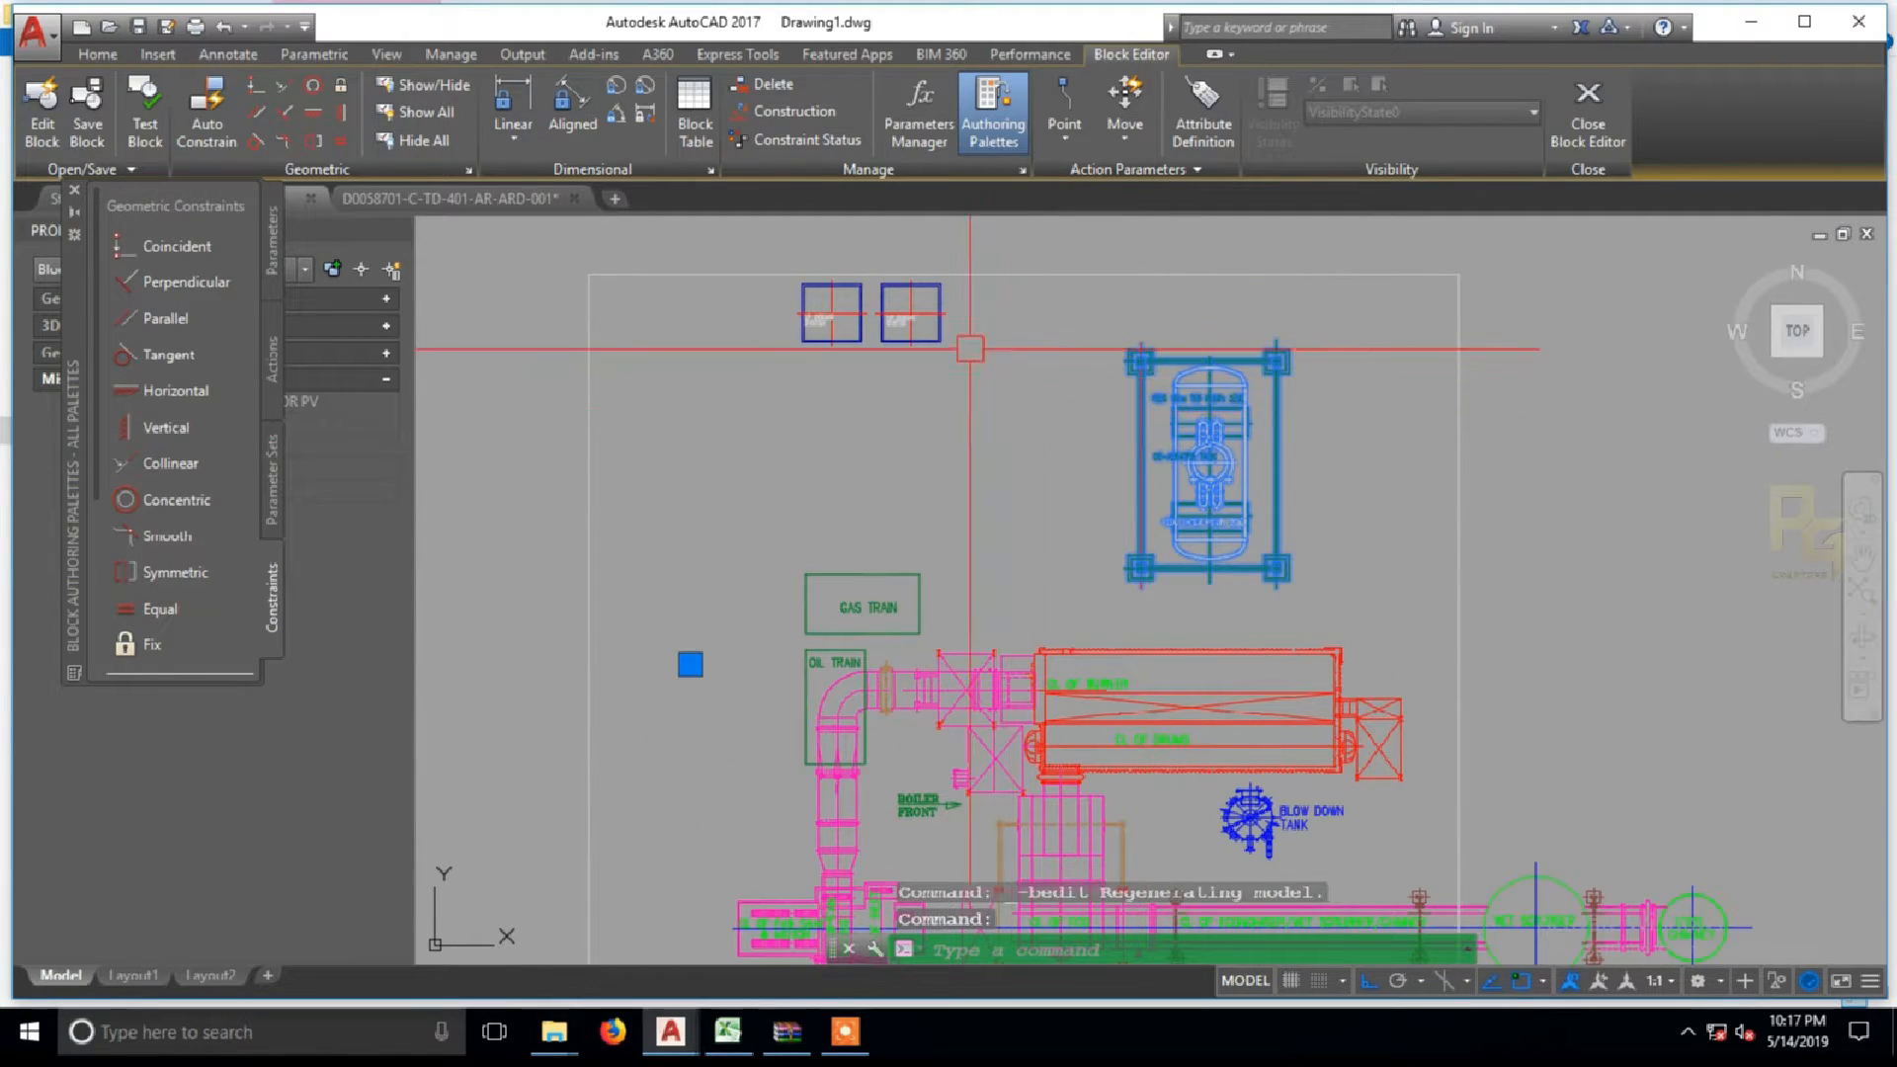
pyautogui.scroll(2, 961, 348)
pyautogui.press('Escape')
pyautogui.scroll(5, 1023, 373)
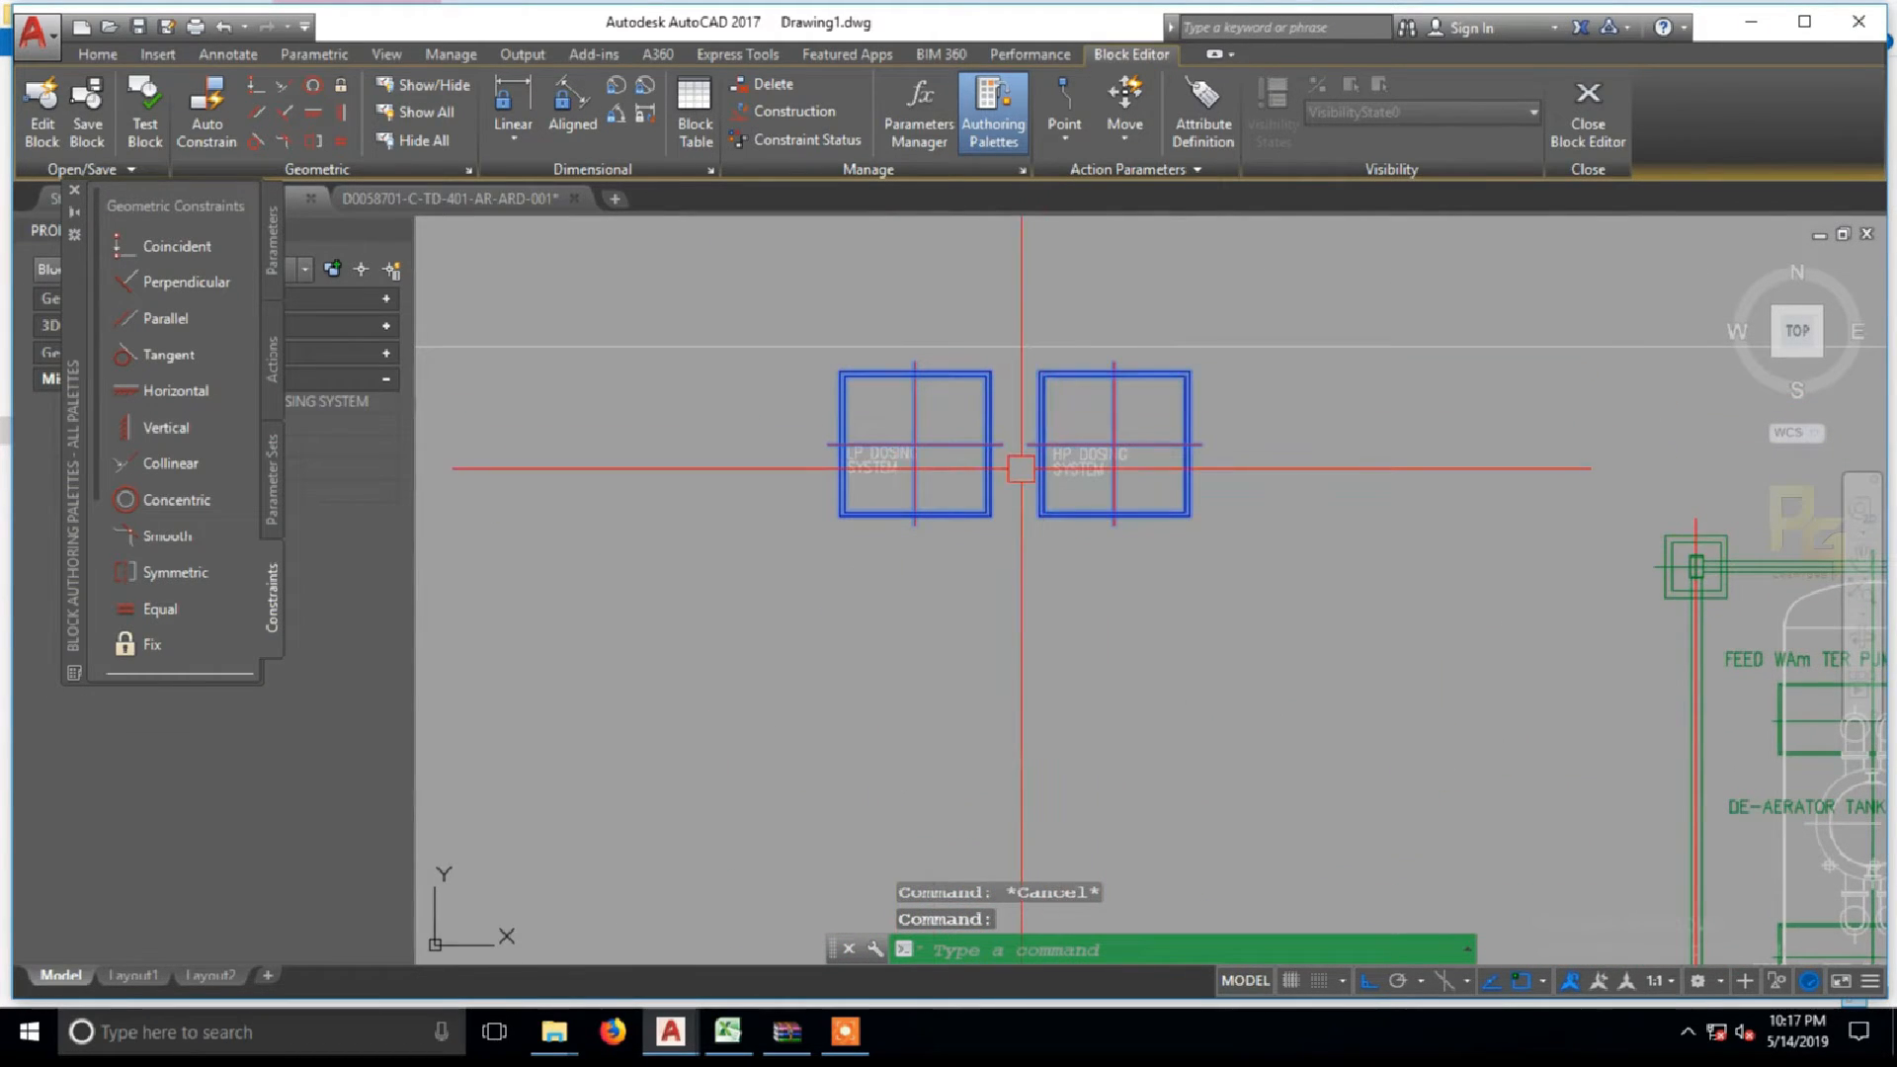
pyautogui.scroll(4, 1092, 425)
pyautogui.scroll(-4, 1186, 445)
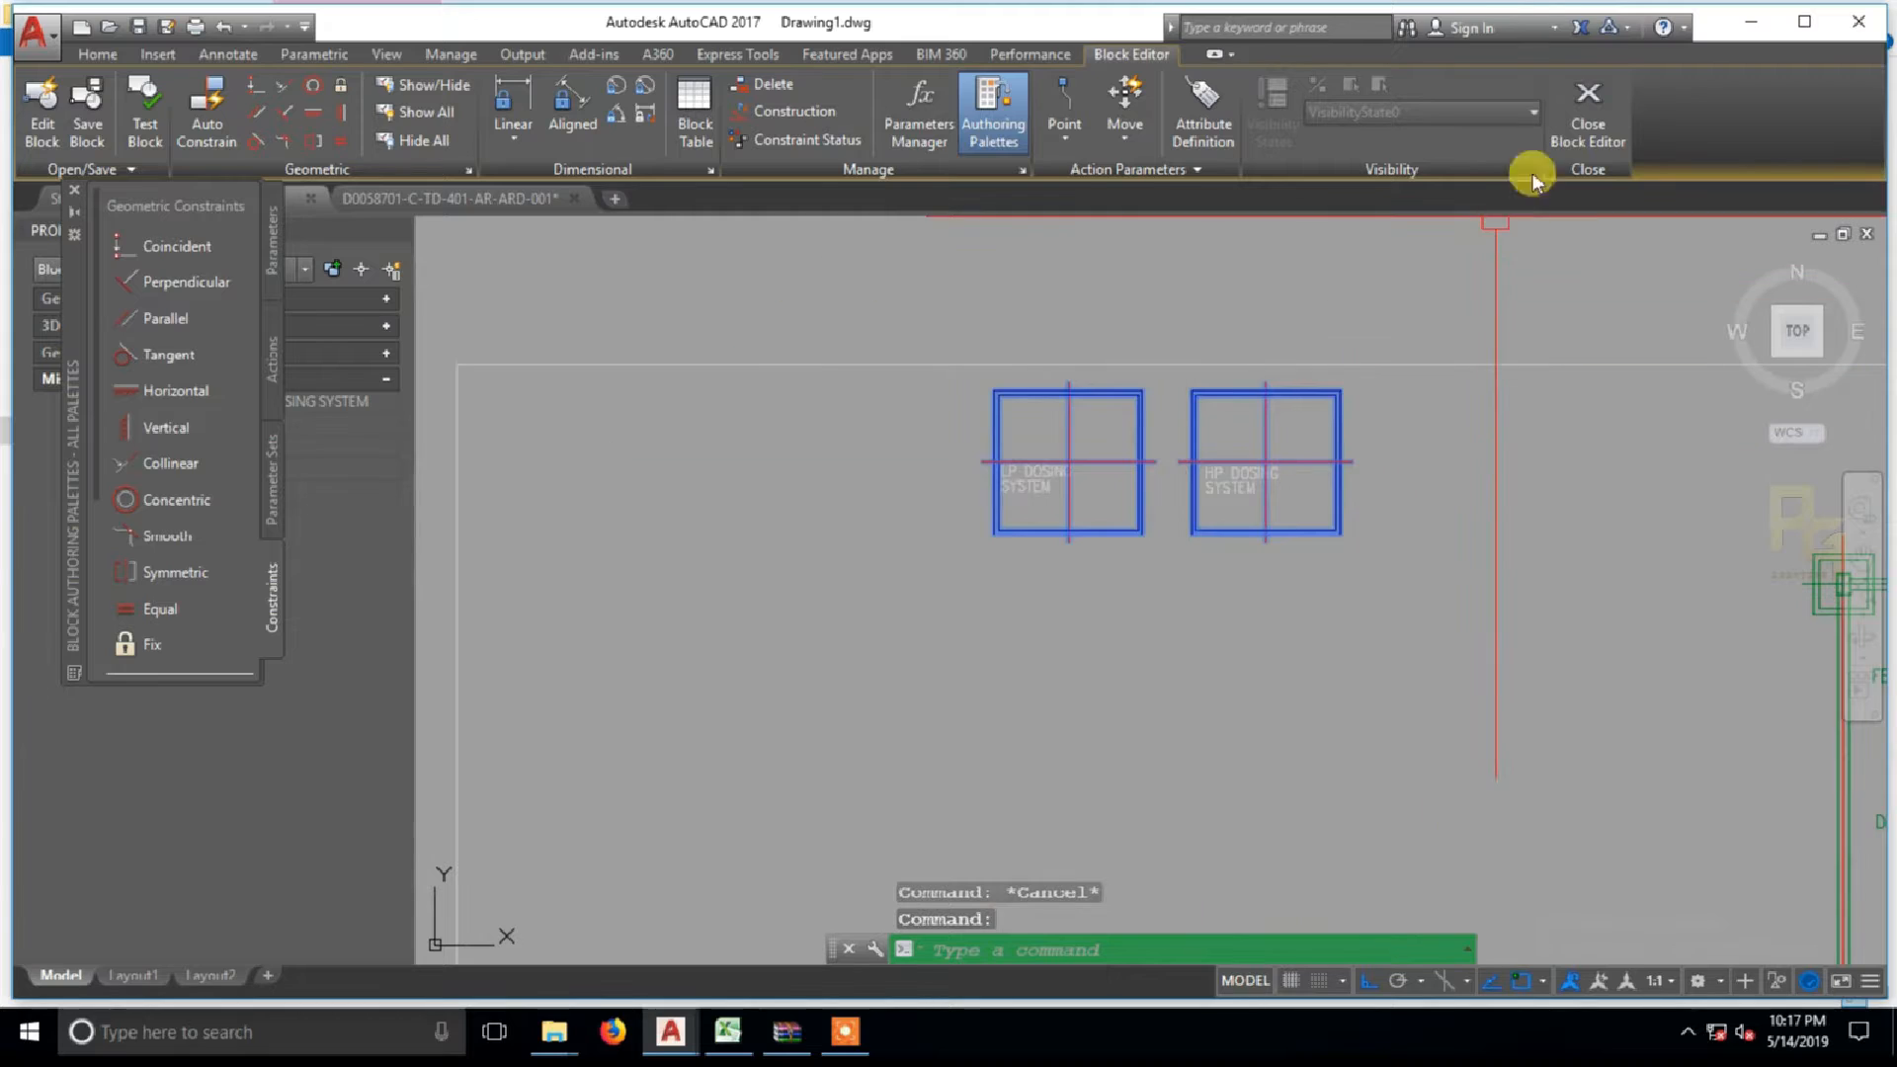
# Step: Close the Block Editor and discard the changes
pyautogui.click(1588, 114)
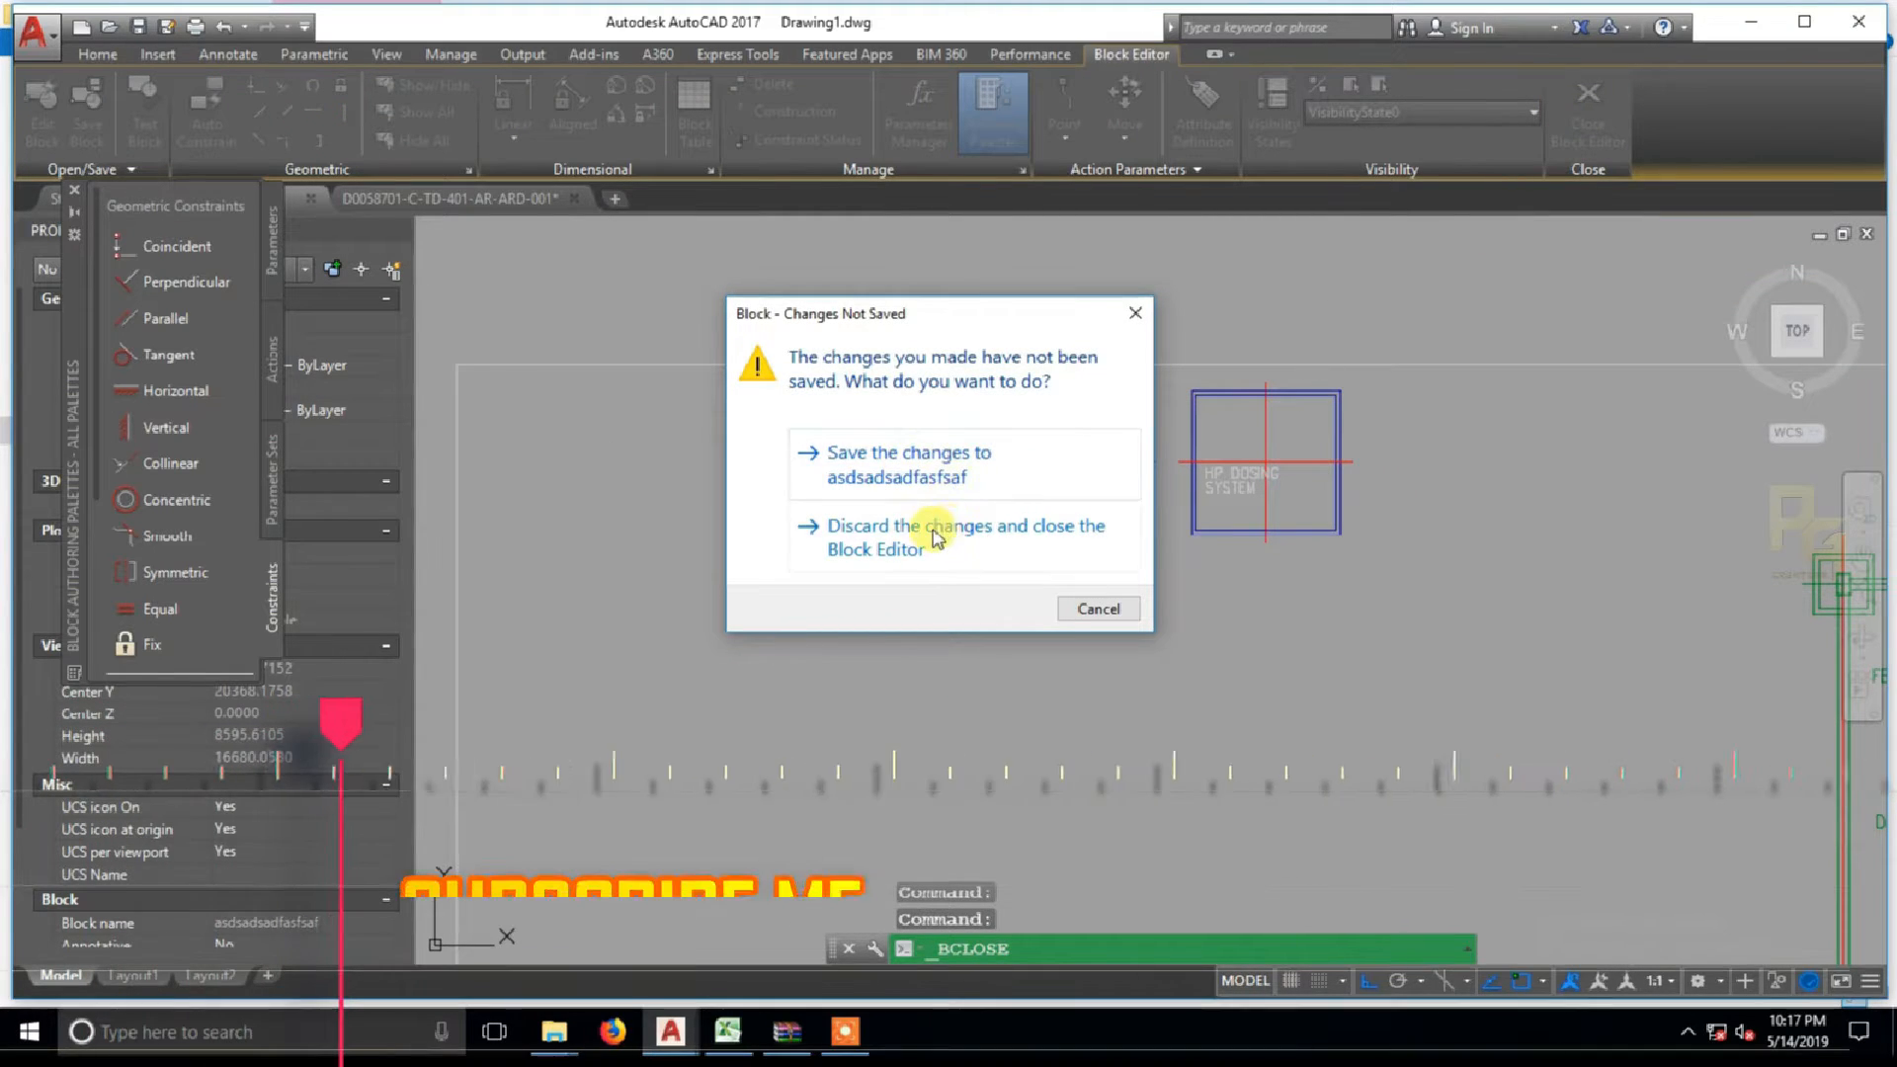
pyautogui.click(838, 531)
pyautogui.moveTo(926, 498); pyautogui.dragTo(1198, 495, button='middle')
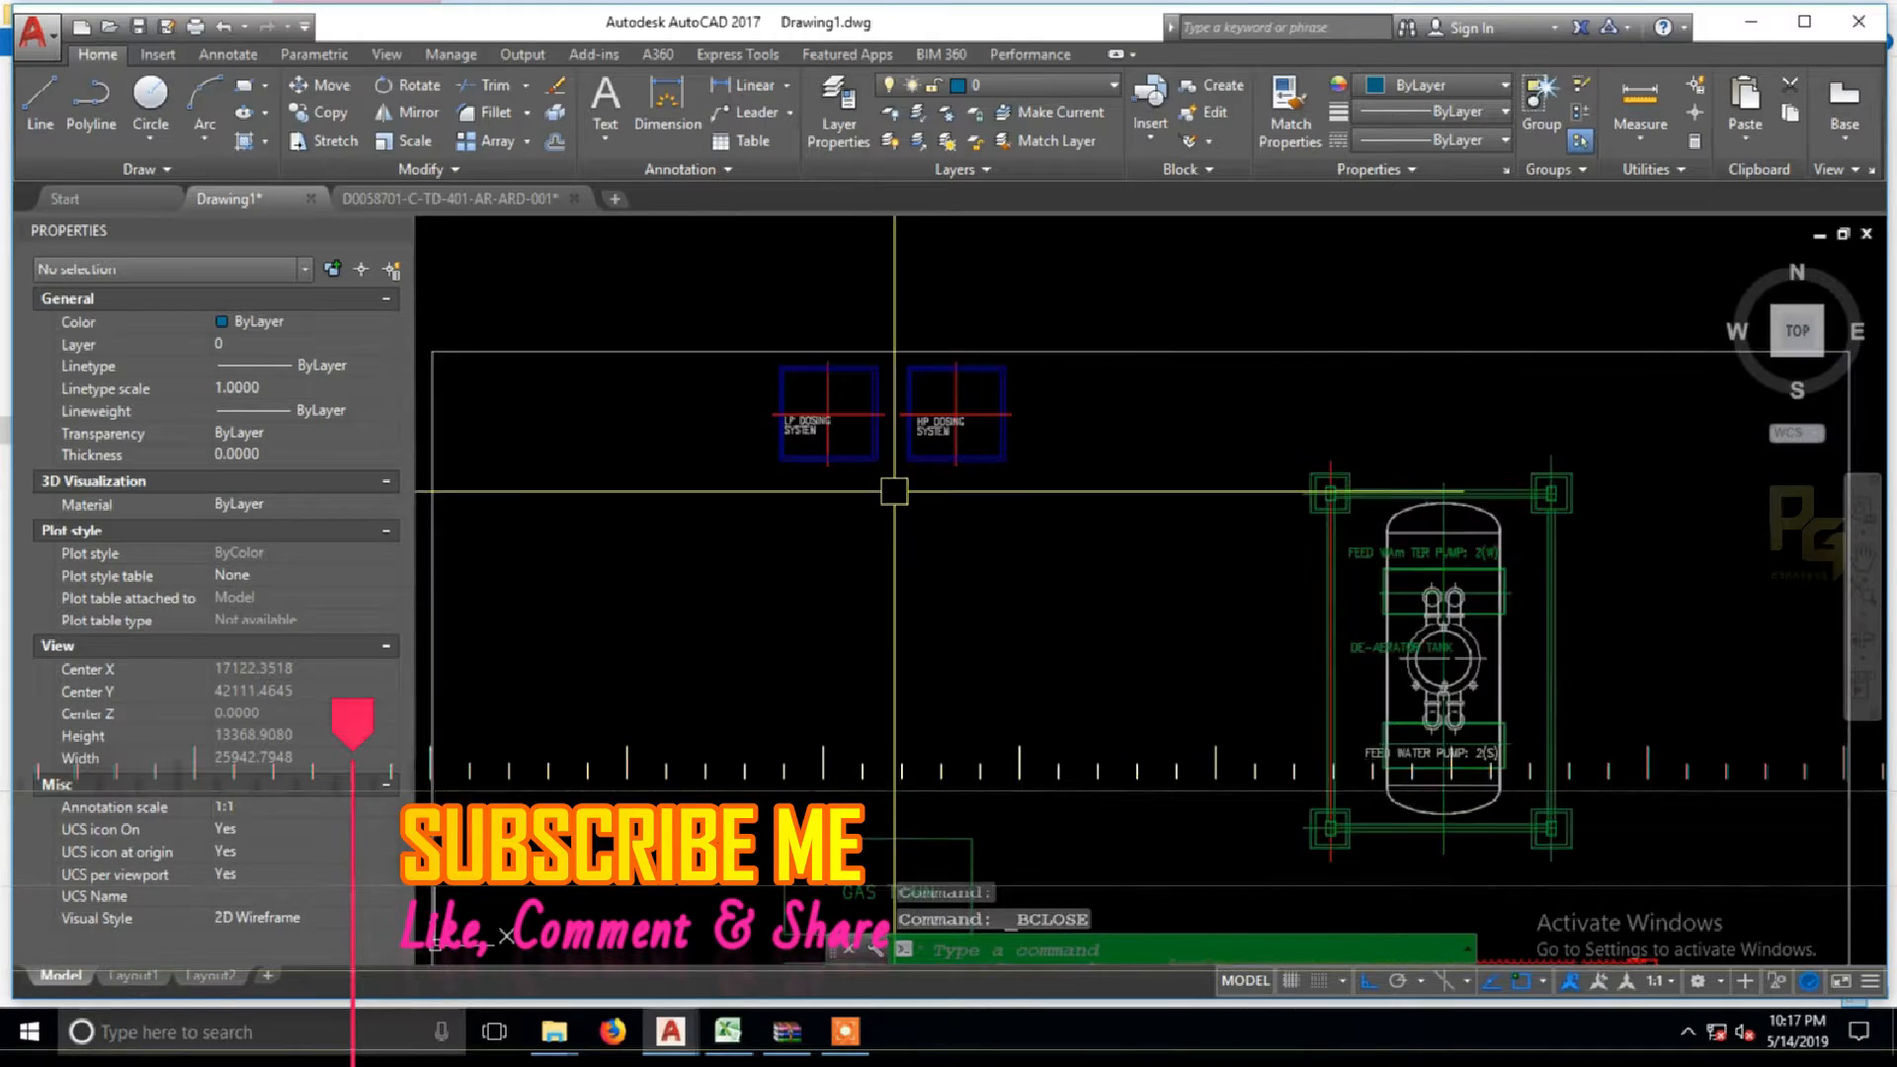
# Step: Start NCOPY and select the LP DOSING SYSTEM text, its two red centre lines and the box's inner and outer right edges
pyautogui.moveTo(893, 491); pyautogui.dragTo(940, 588, button='middle')
pyautogui.scroll(8, 857, 529)
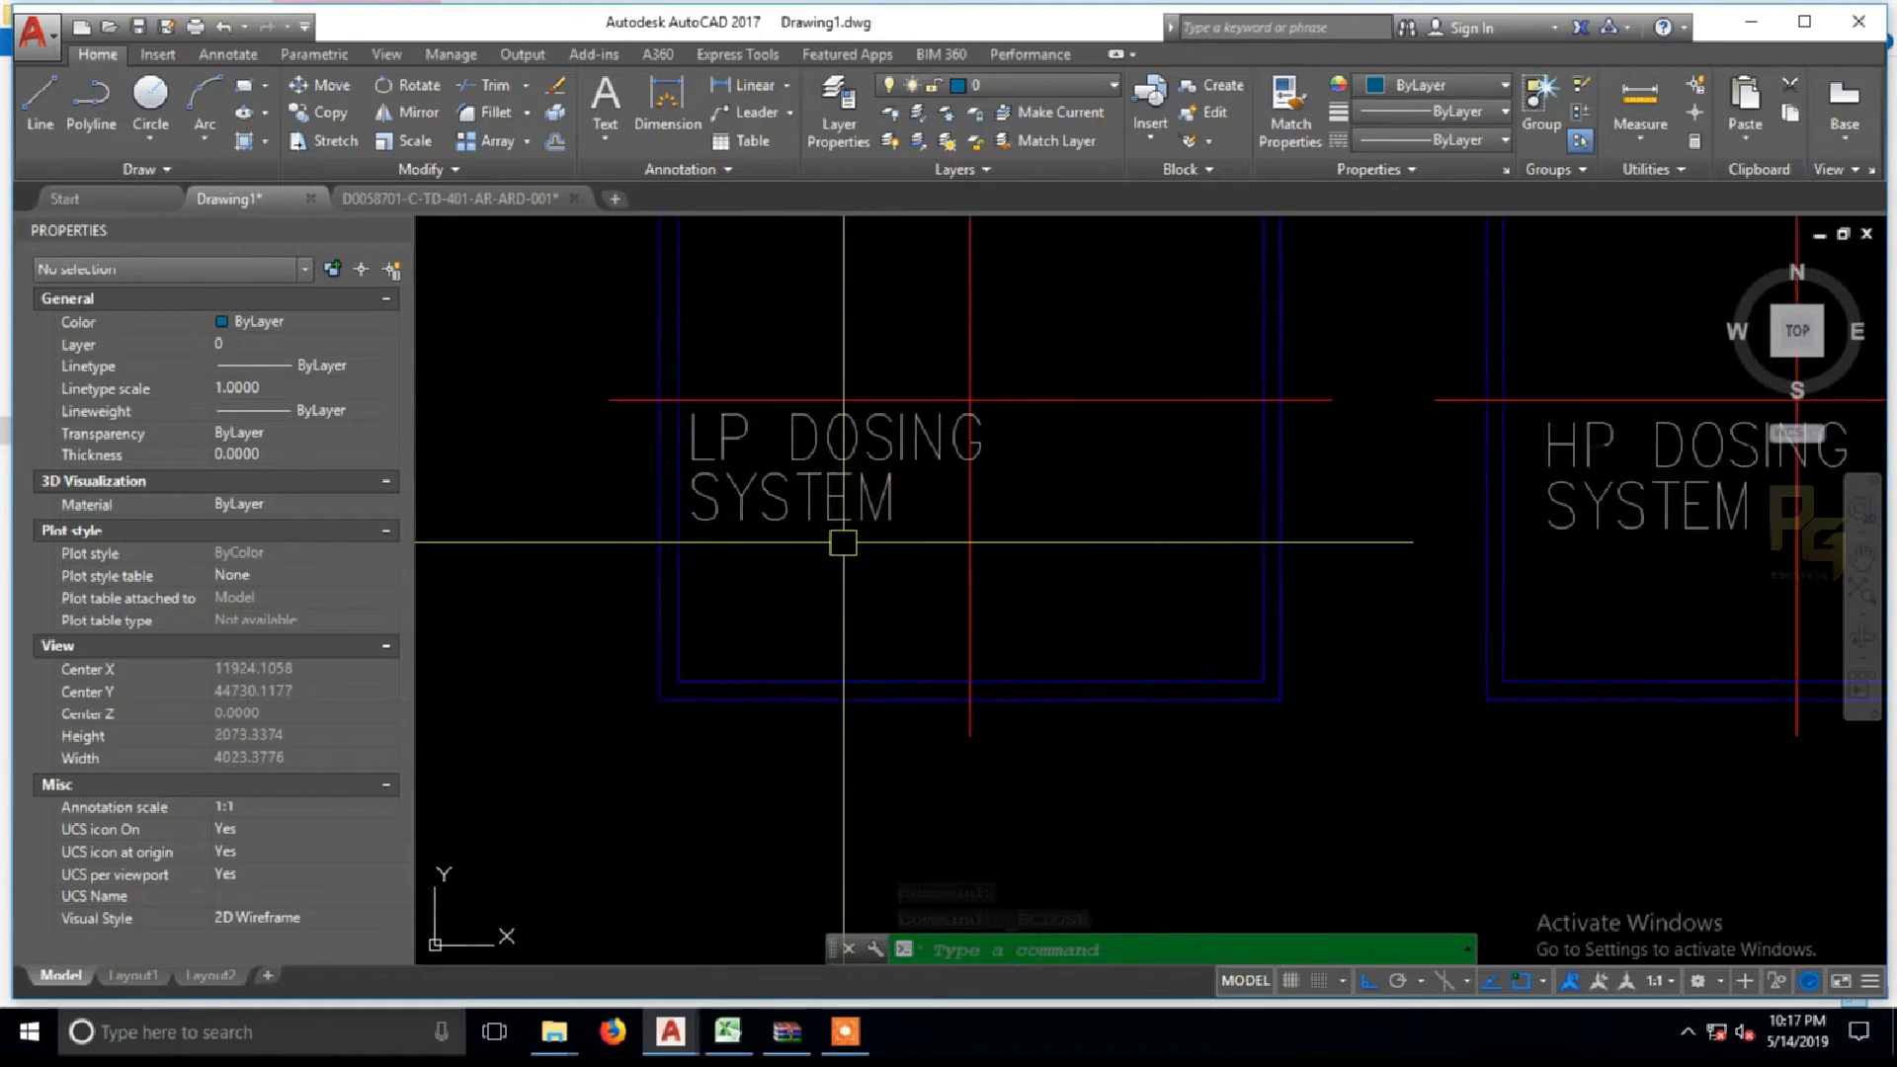
pyautogui.scroll(-2, 858, 607)
pyautogui.write('NCOPY')
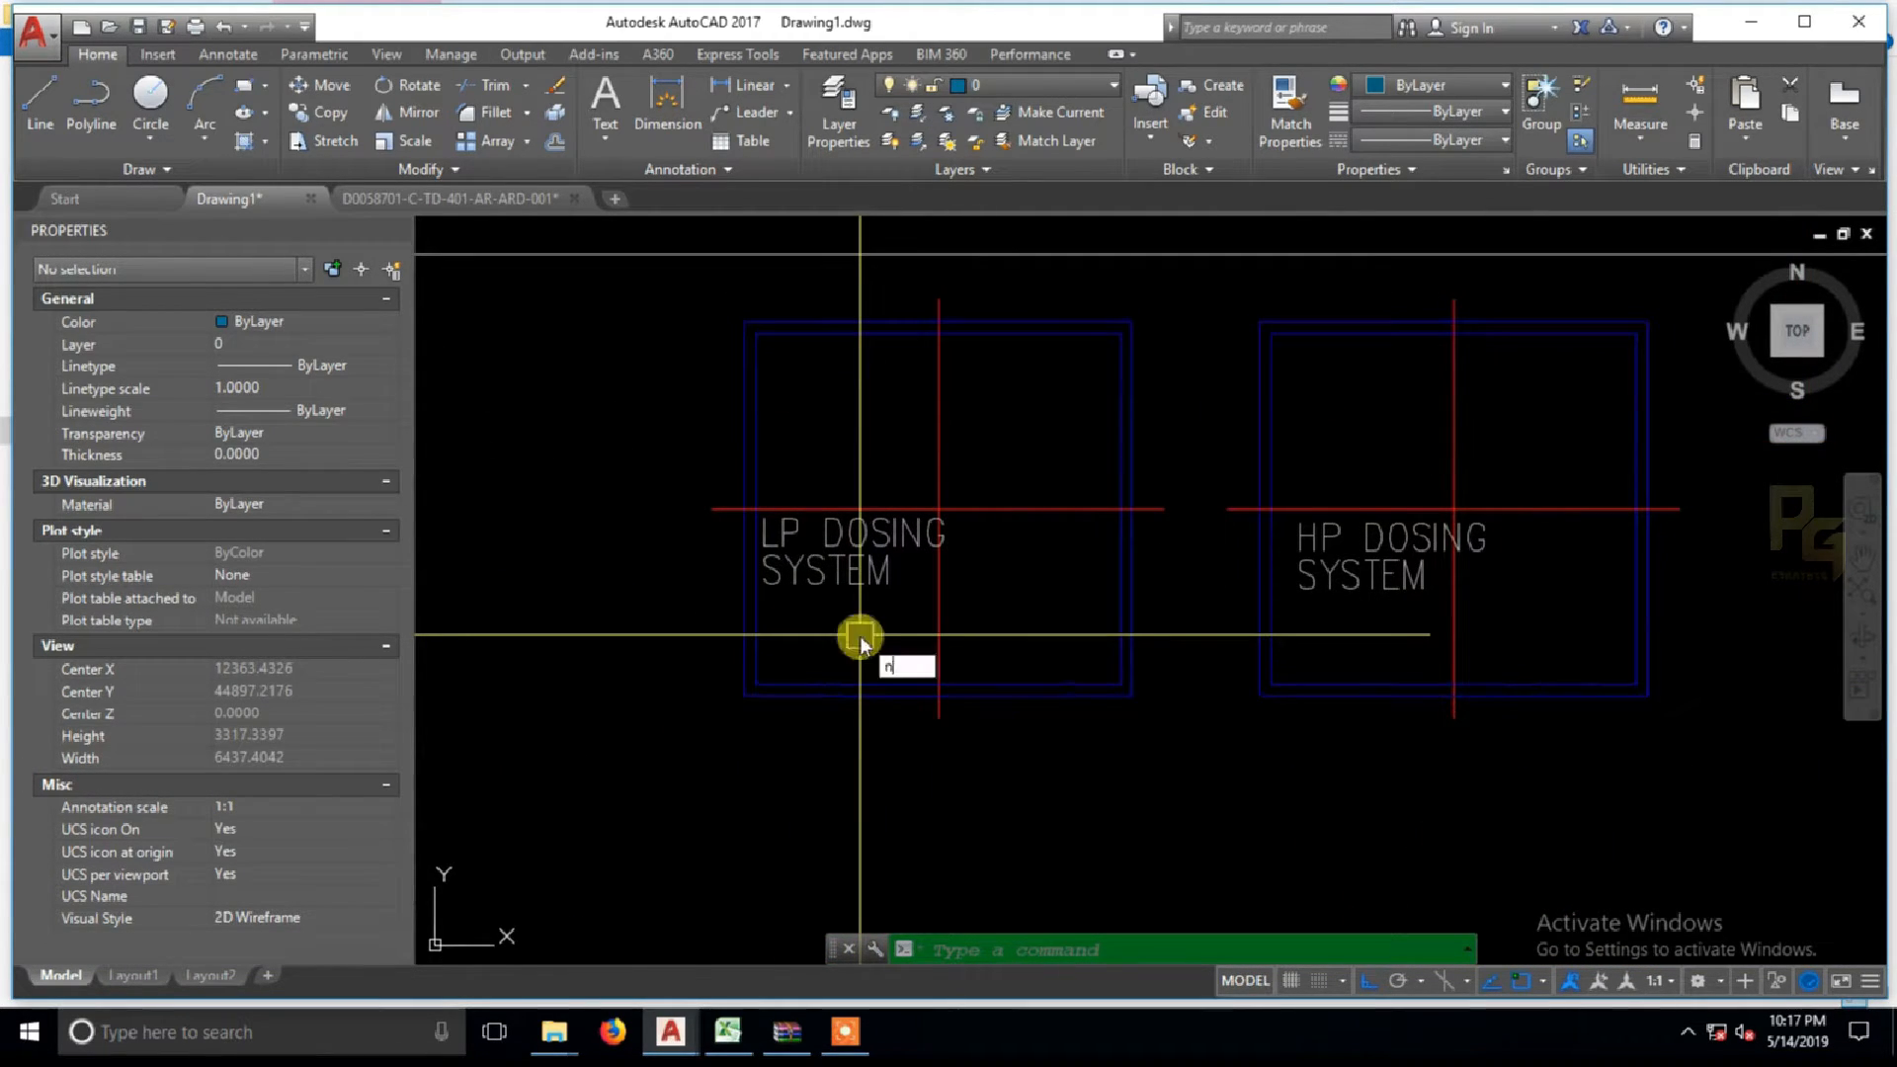
pyautogui.press('Return')
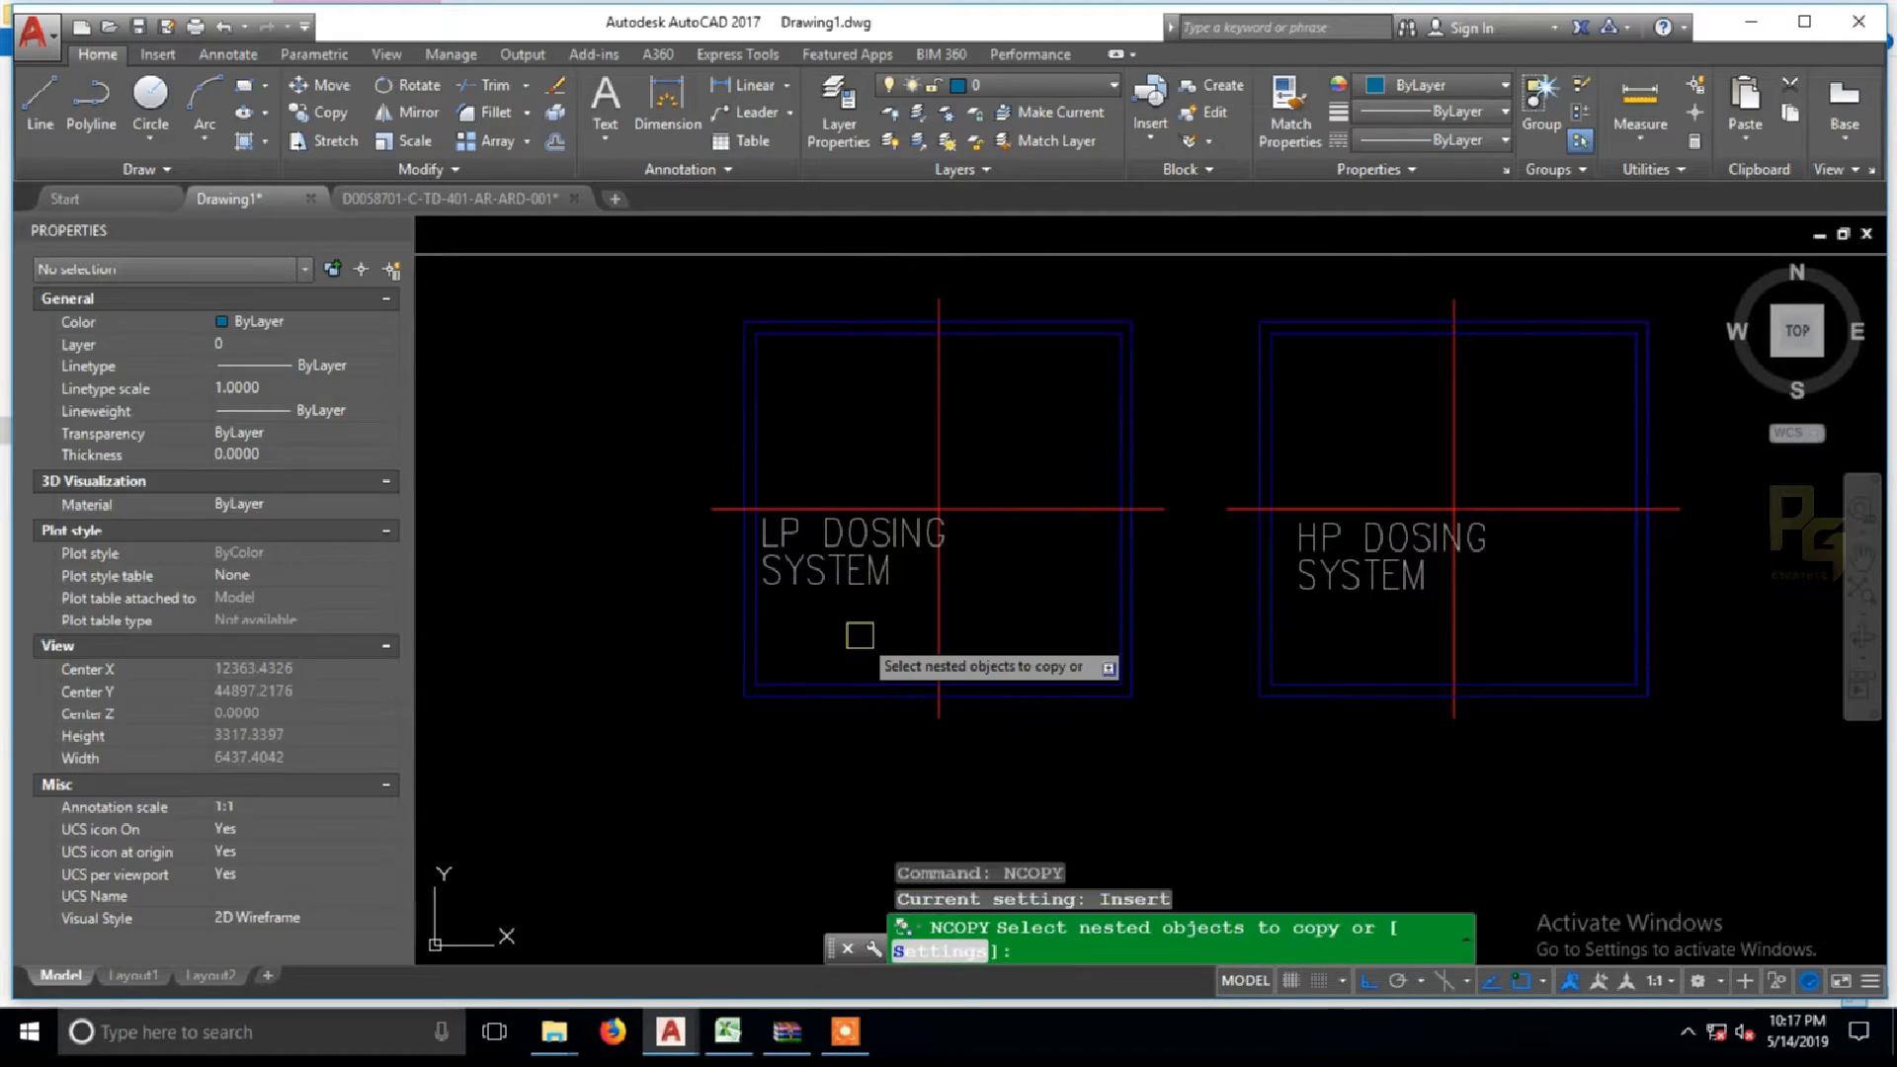
pyautogui.click(845, 568)
pyautogui.click(936, 613)
pyautogui.click(1001, 521)
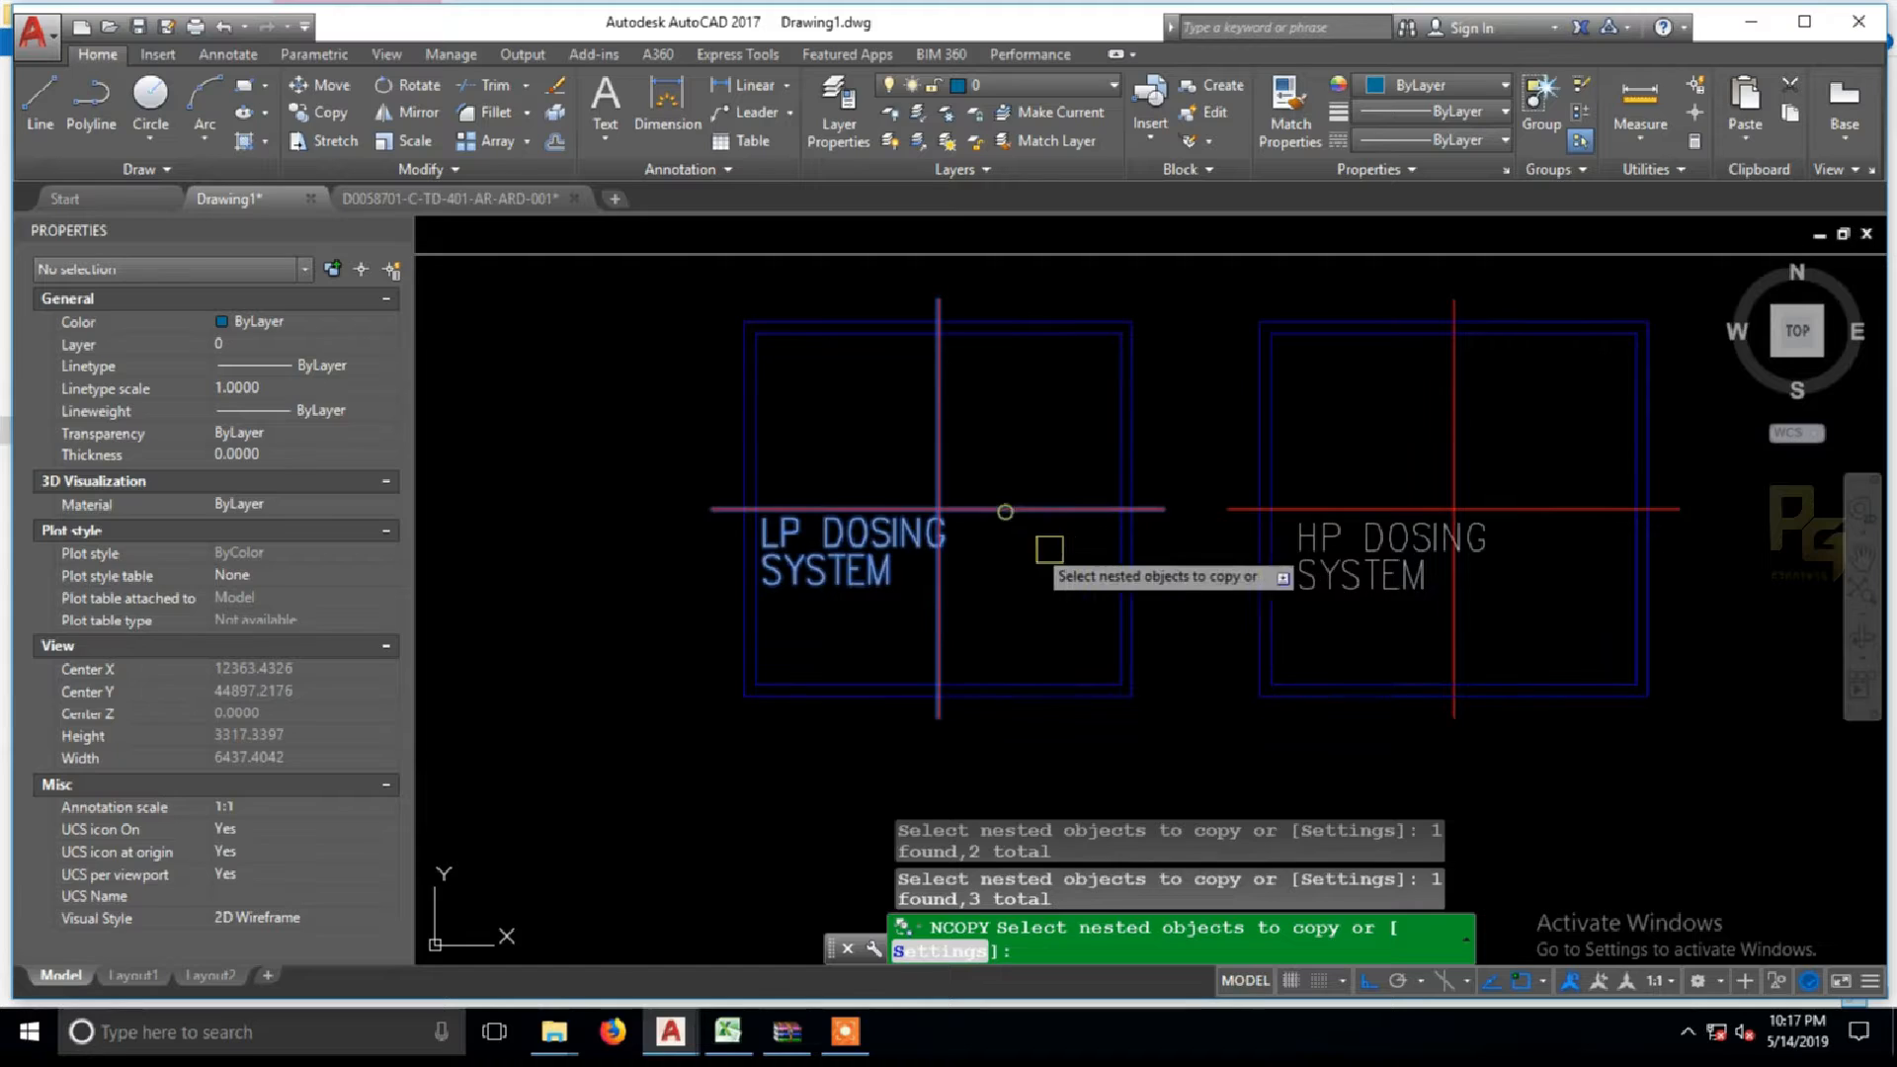
pyautogui.scroll(6, 1107, 545)
pyautogui.click(1136, 522)
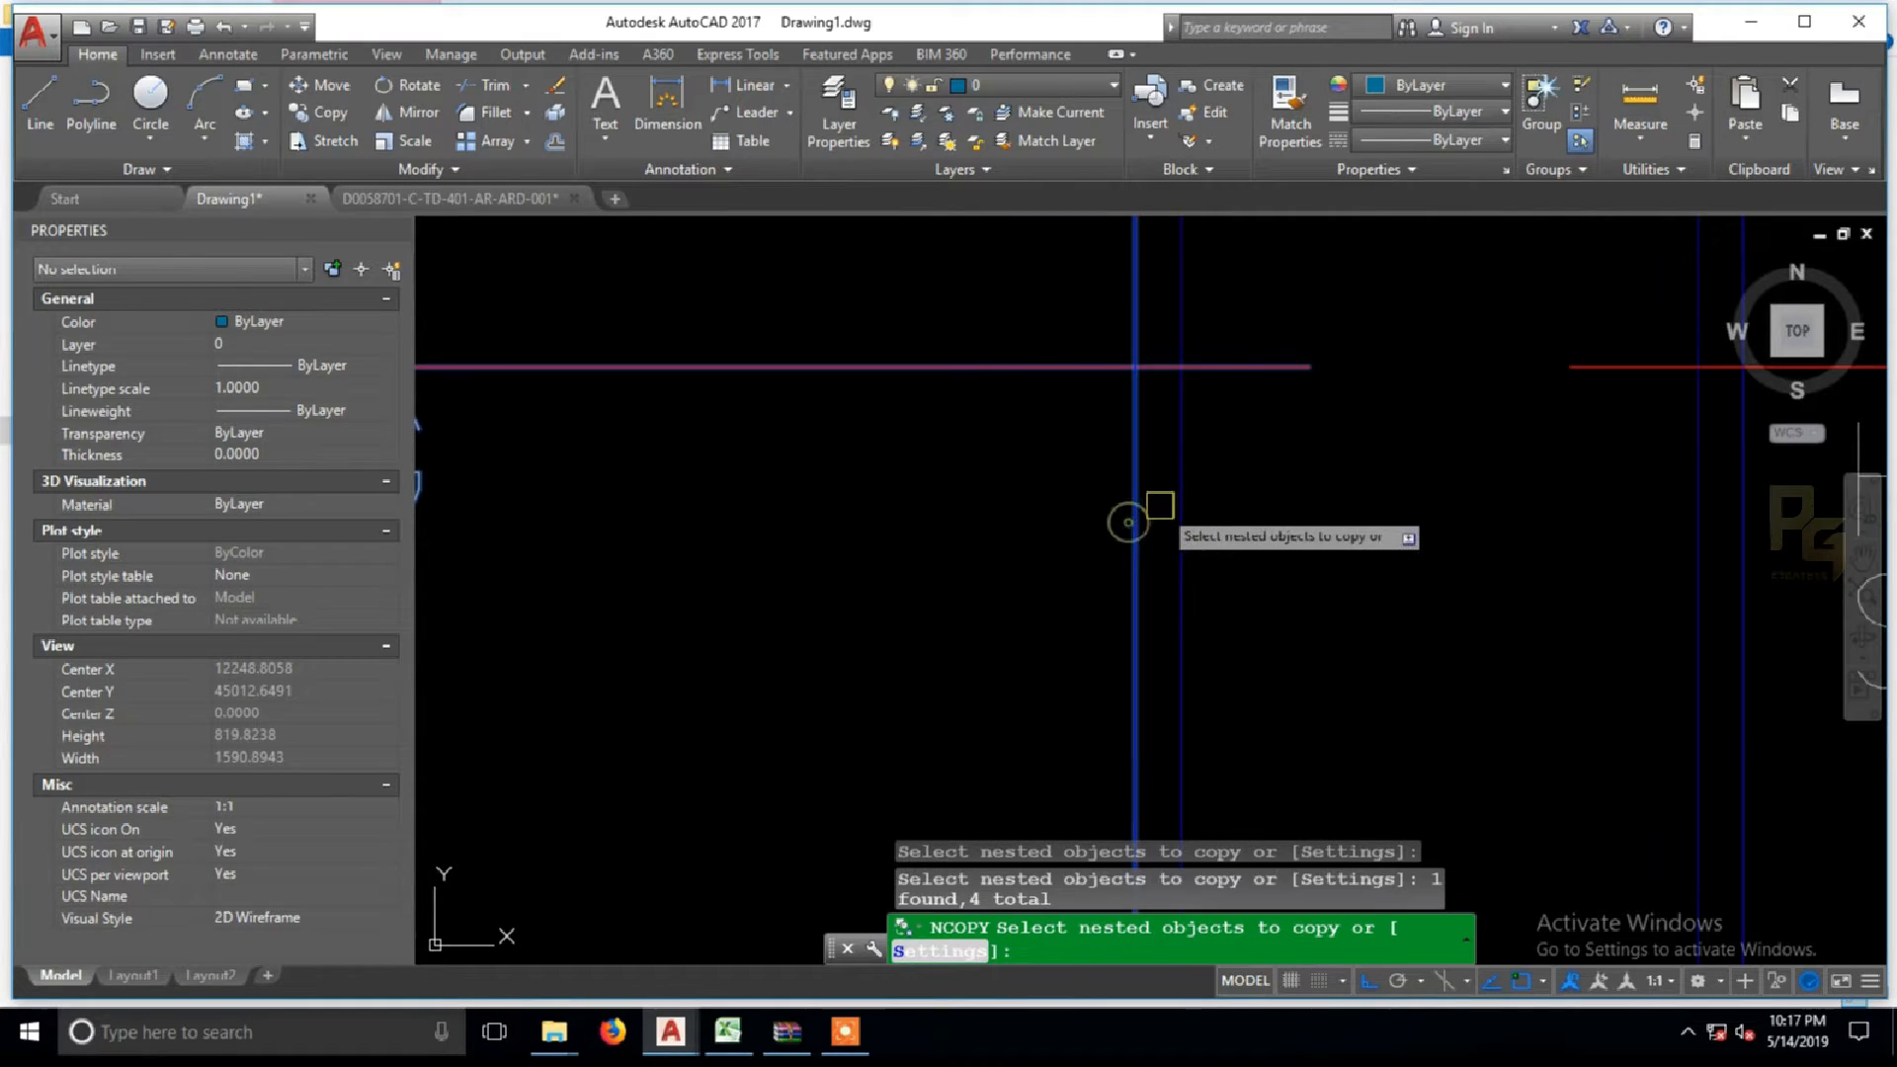
pyautogui.click(1179, 504)
# Step: Add both halves of the column profile at the de-aerator frame's upper-left corner to the nested copy and finish the selection
pyautogui.scroll(-10, 1131, 517)
pyautogui.moveTo(1130, 571); pyautogui.dragTo(571, 507, button='middle')
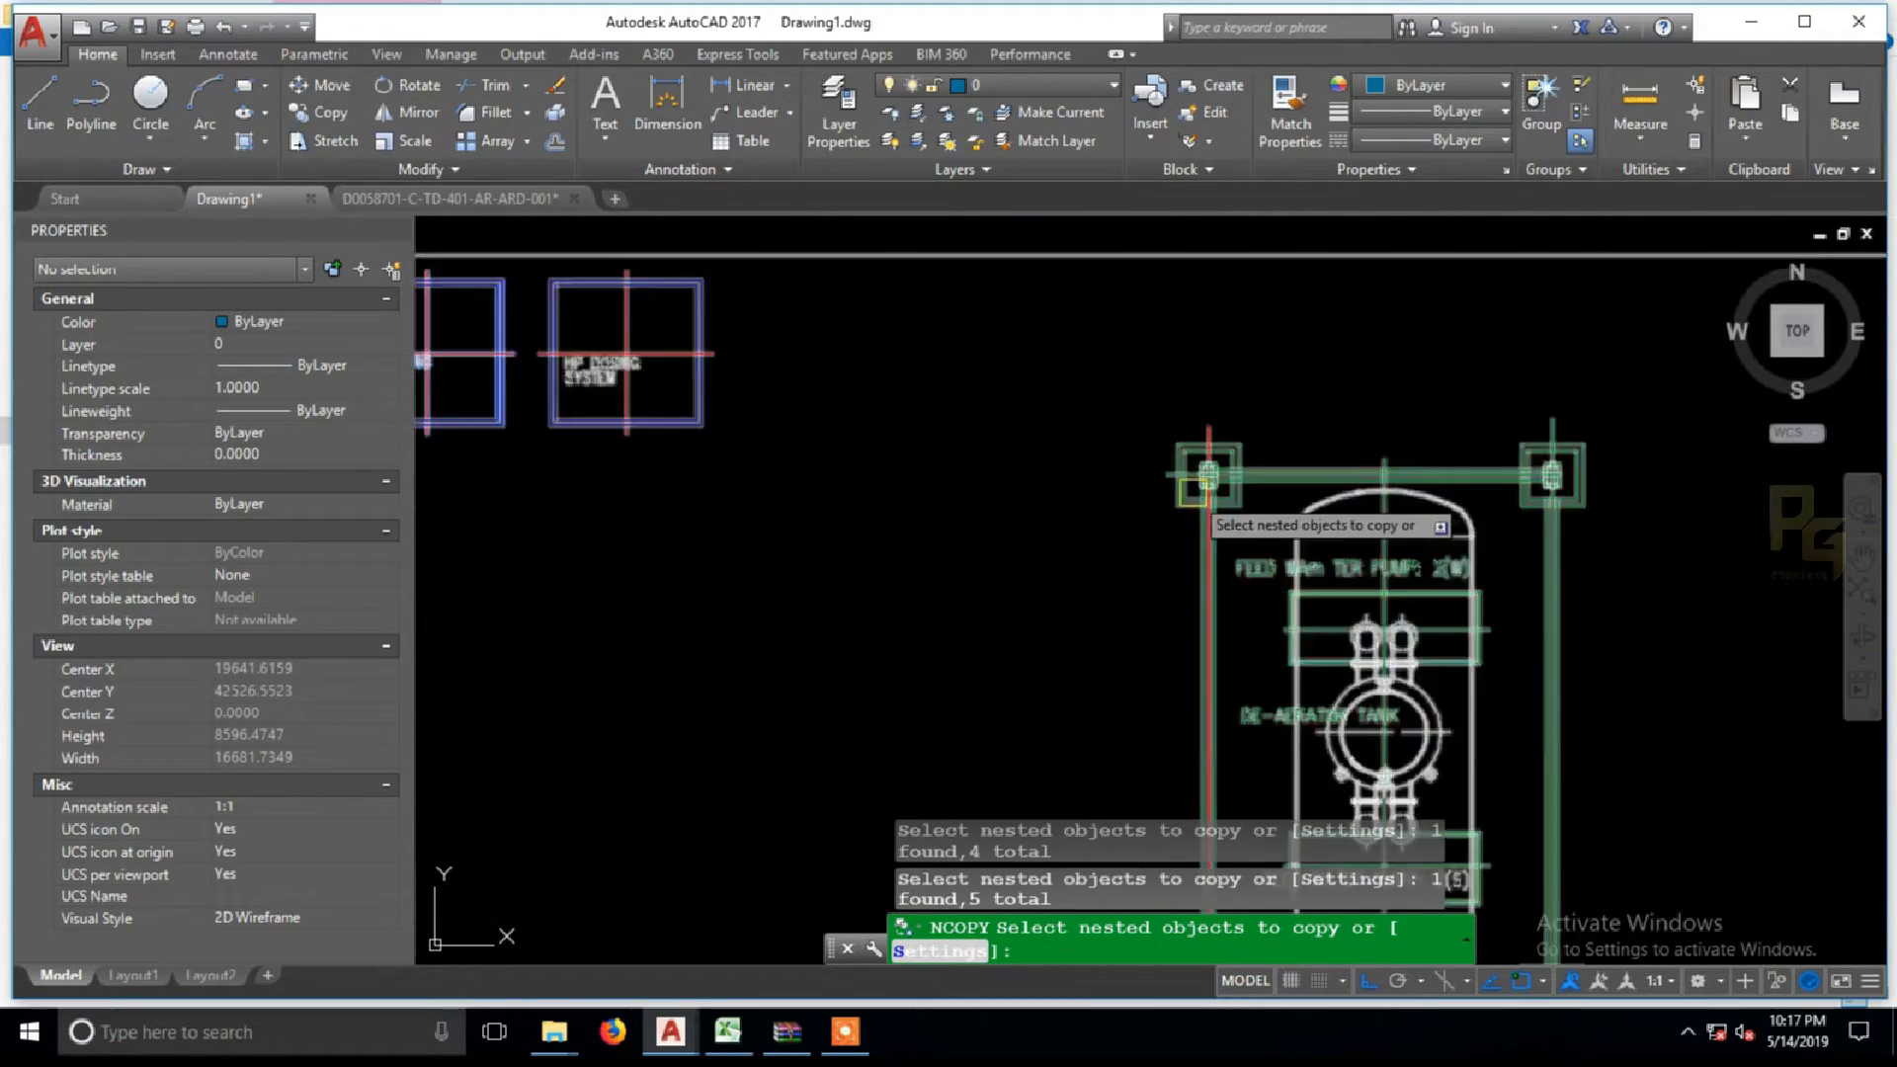
pyautogui.scroll(12, 1201, 490)
pyautogui.click(1221, 517)
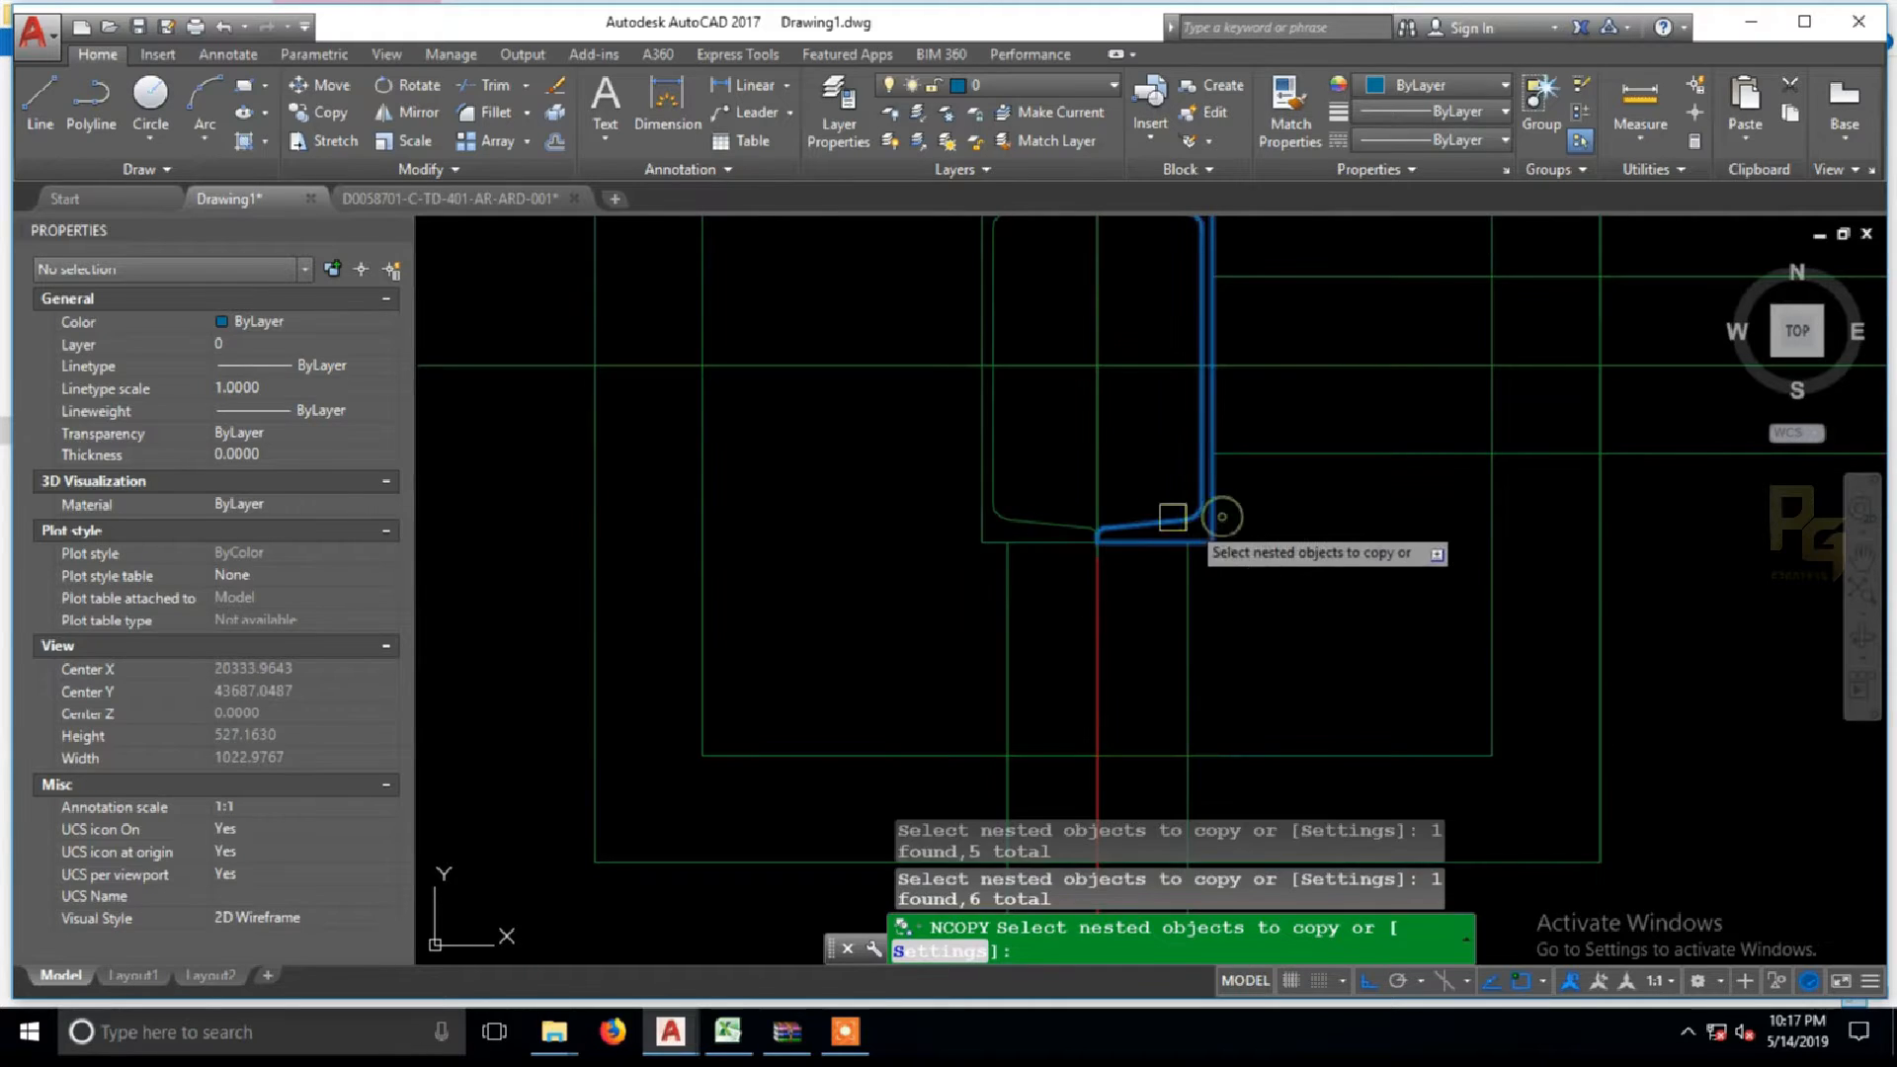
pyautogui.click(1034, 525)
pyautogui.scroll(-14, 1184, 551)
pyautogui.press('Return')
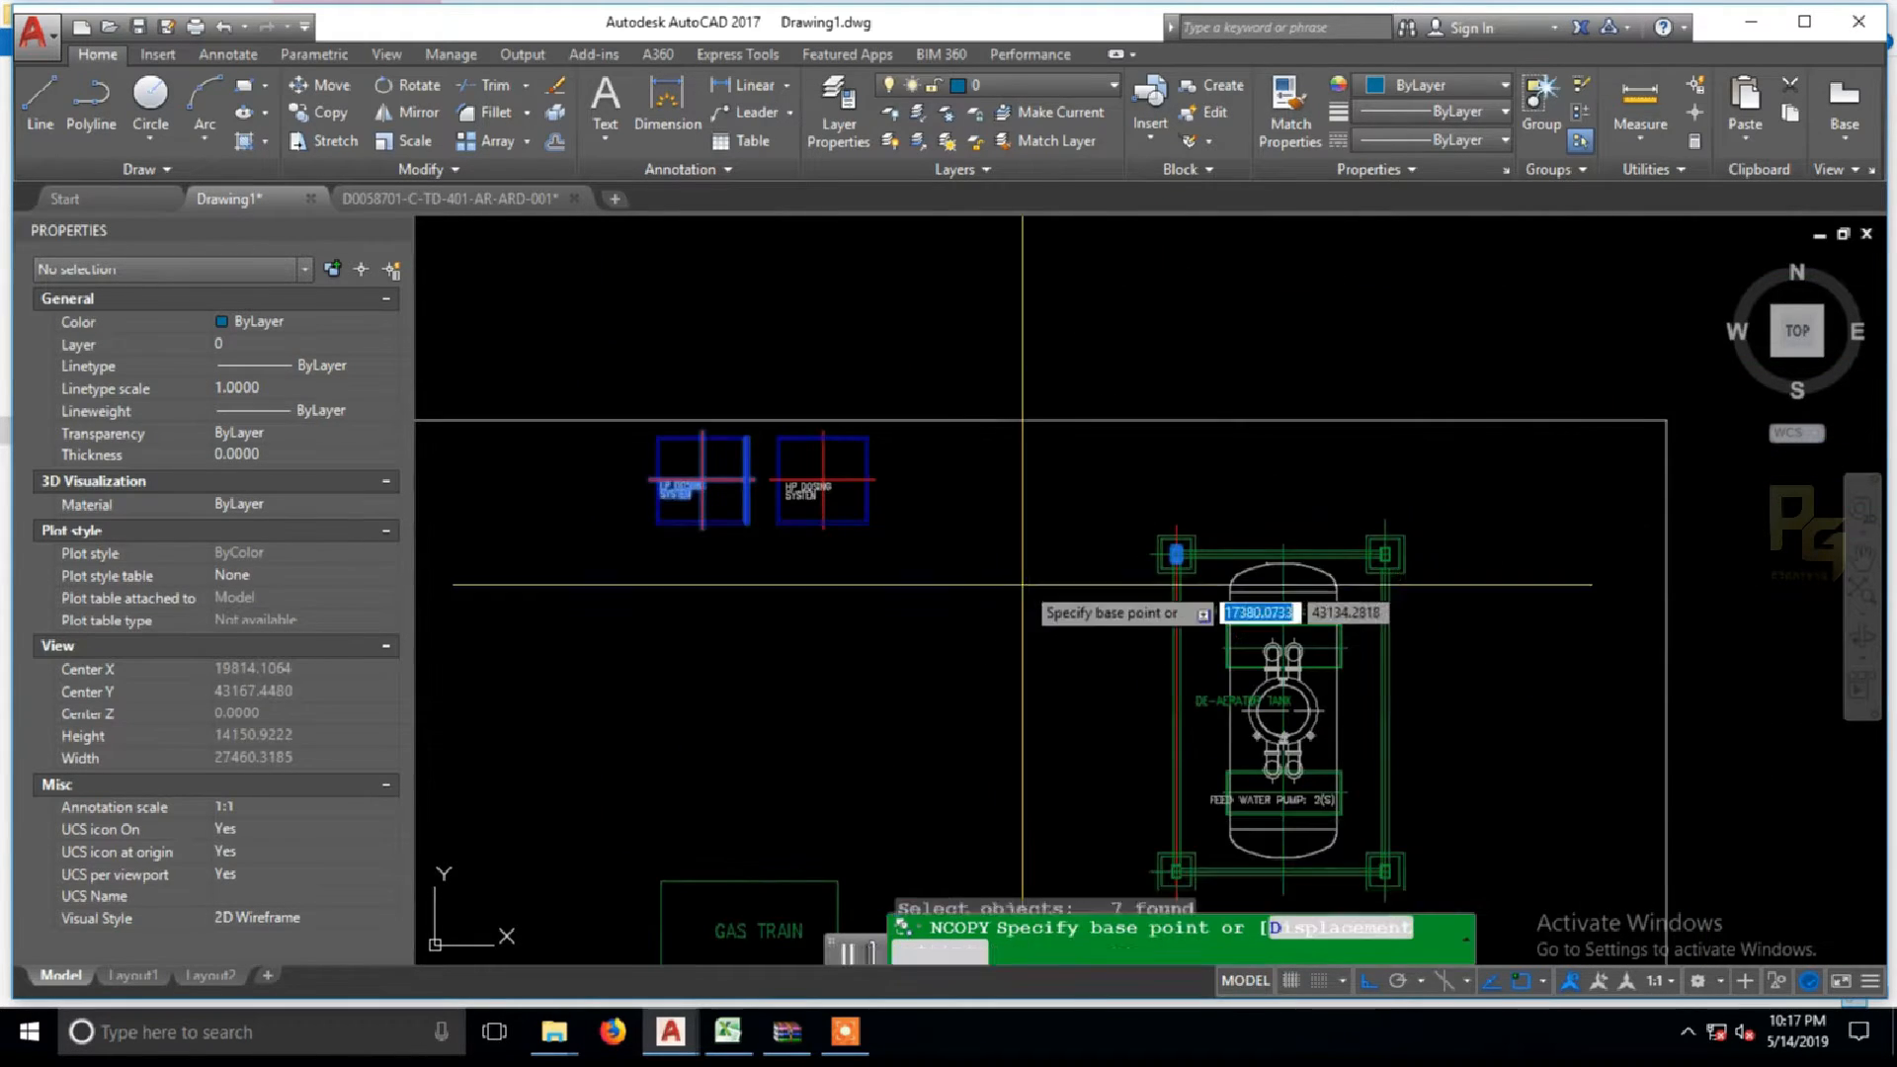
# Step: Place the nested copy straight above the block's originals, taking the base point at the de-aerator frame's upper-left column profile
pyautogui.click(1176, 555)
pyautogui.press('Escape')
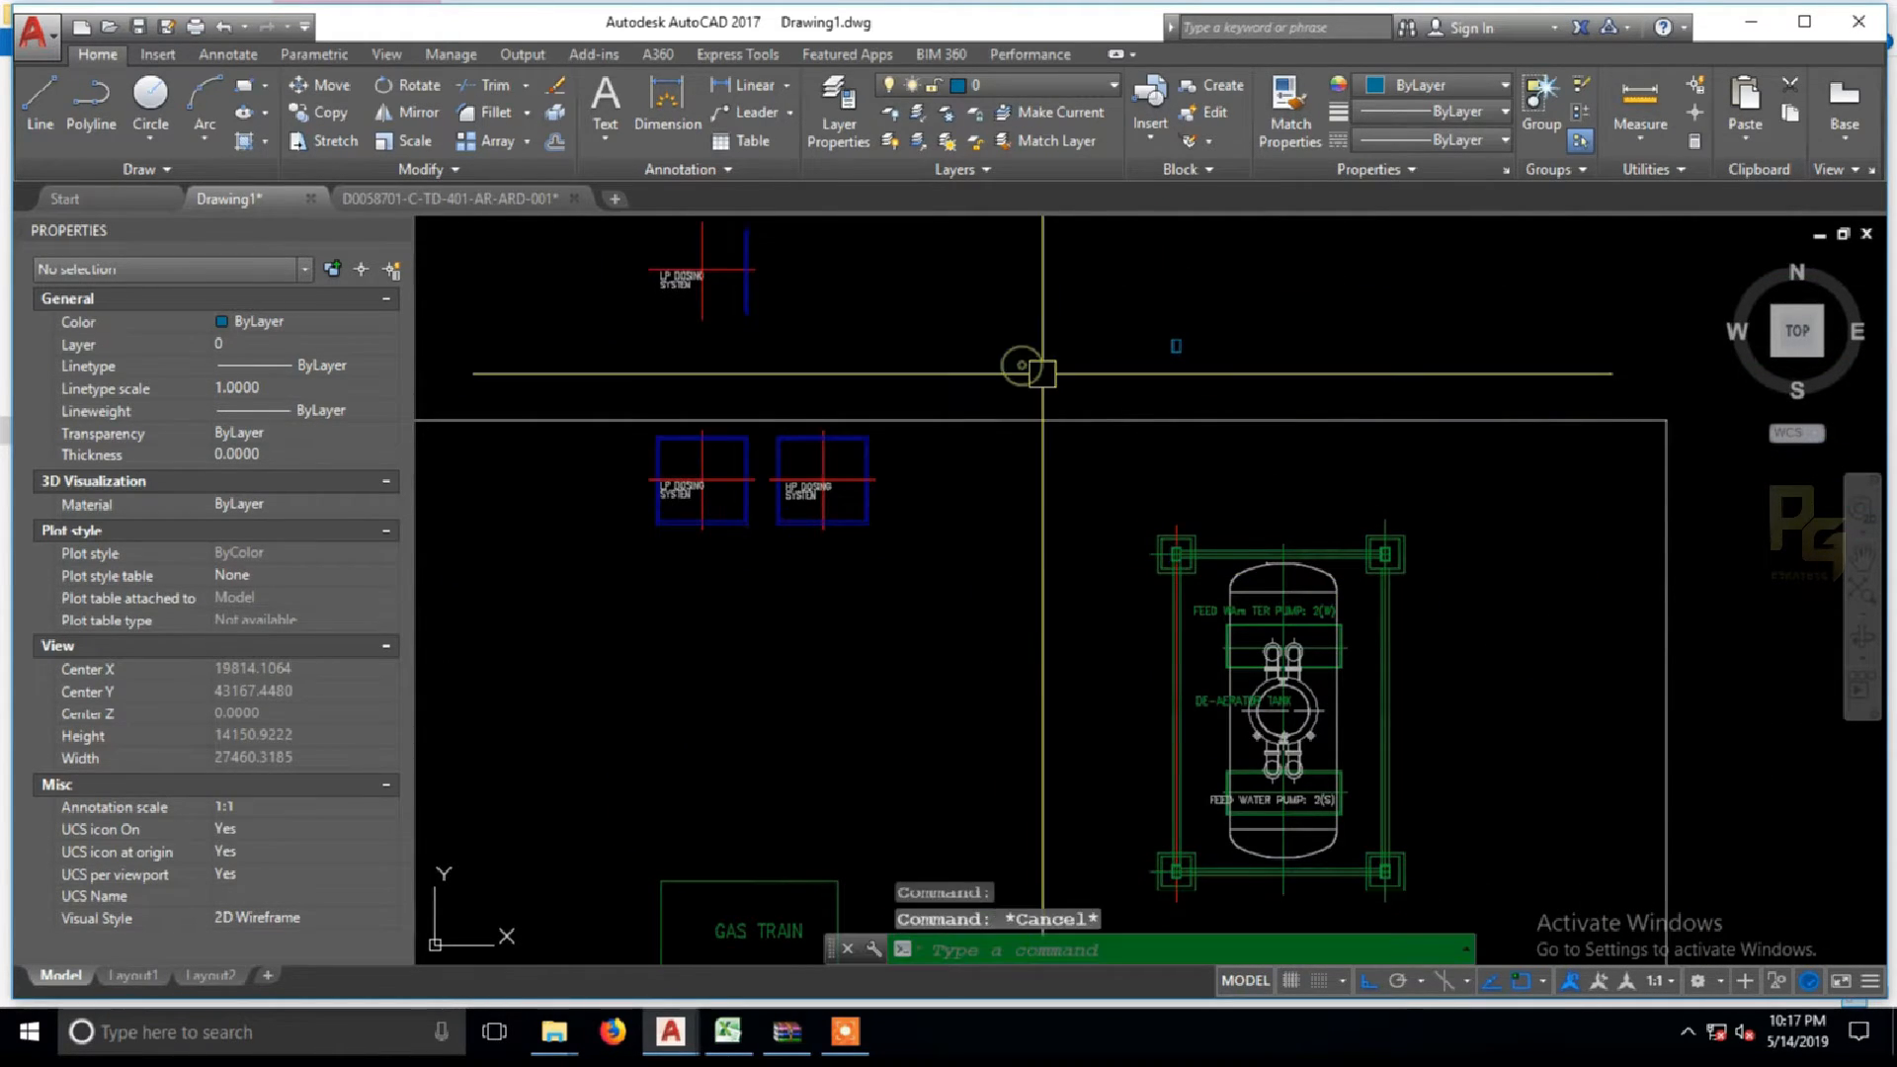
# Step: Select the copied LP DOSING SYSTEM text above the block to check its object type and properties
pyautogui.scroll(4, 877, 458)
pyautogui.scroll(2, 622, 411)
pyautogui.click(625, 411)
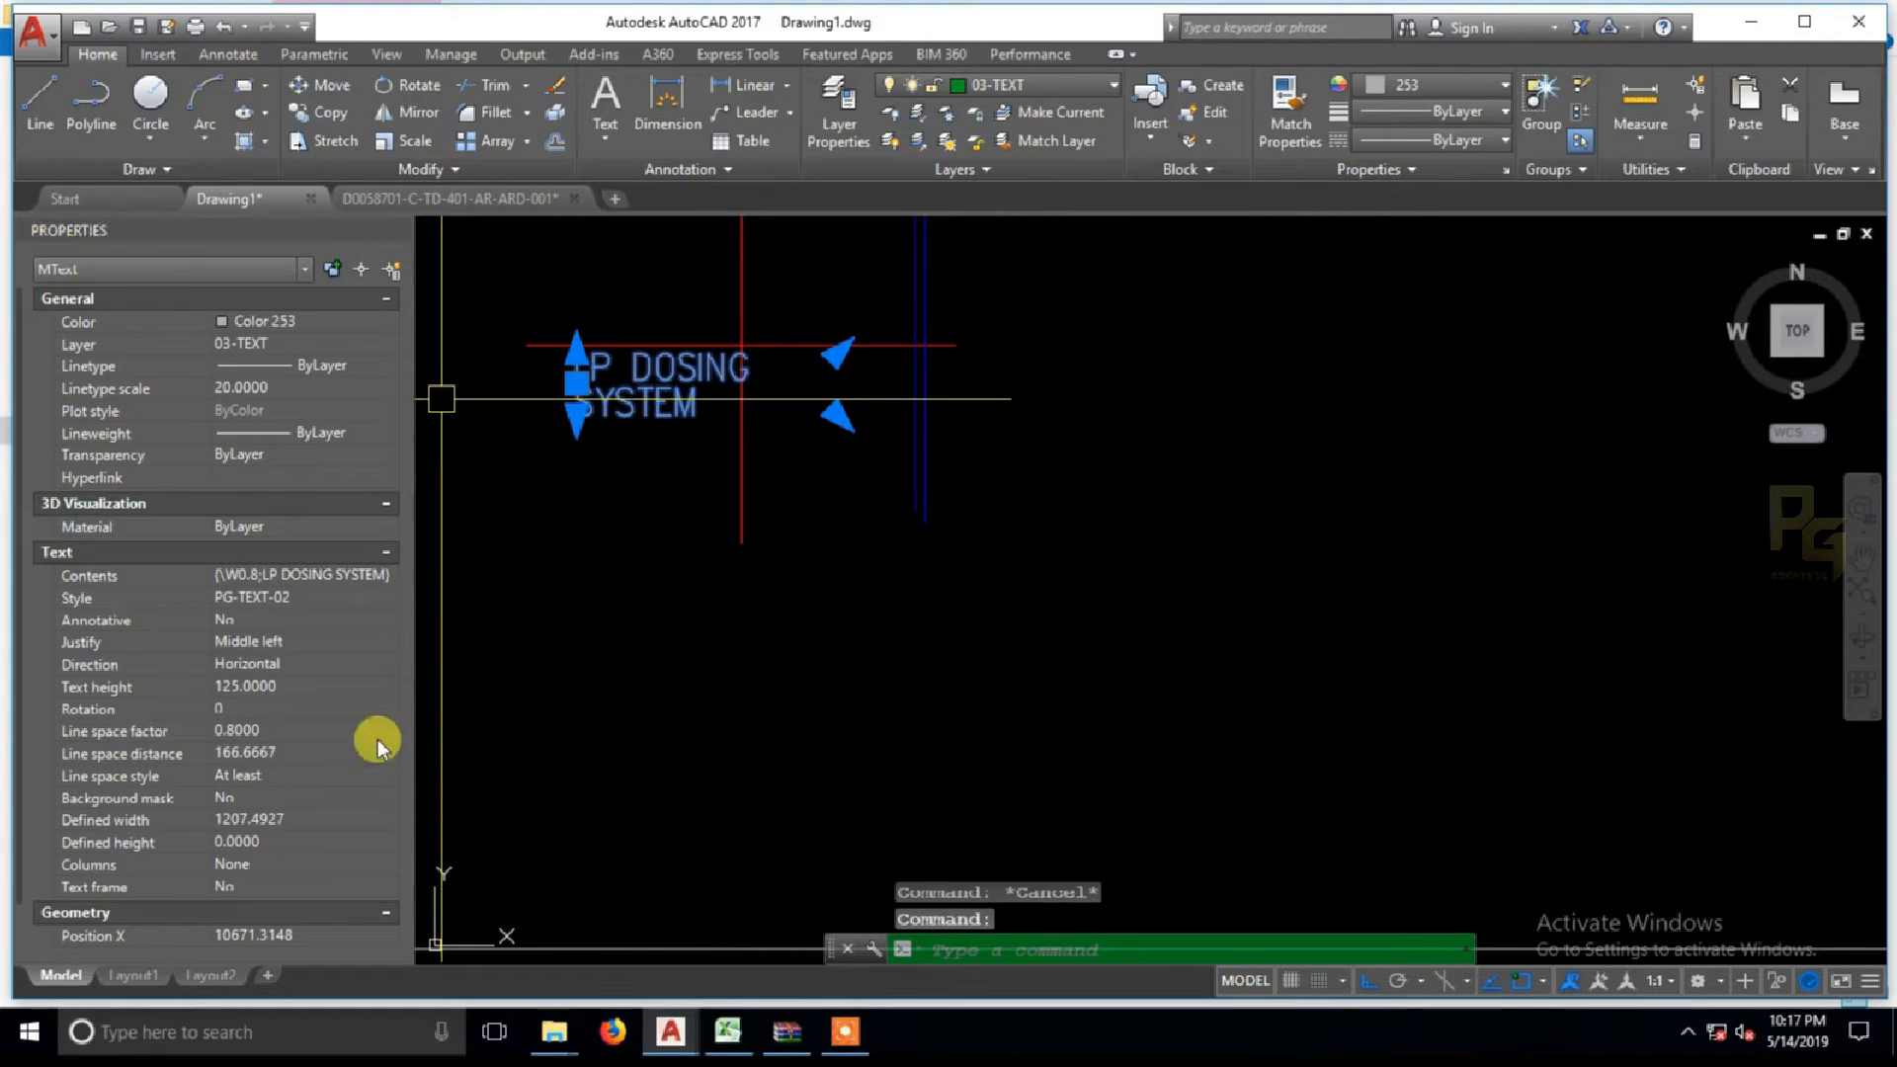
pyautogui.press('Escape')
# Step: Select the two copied red centre lines to check their layer, linetype and other properties
pyautogui.scroll(-2, 657, 539)
pyautogui.click(709, 530)
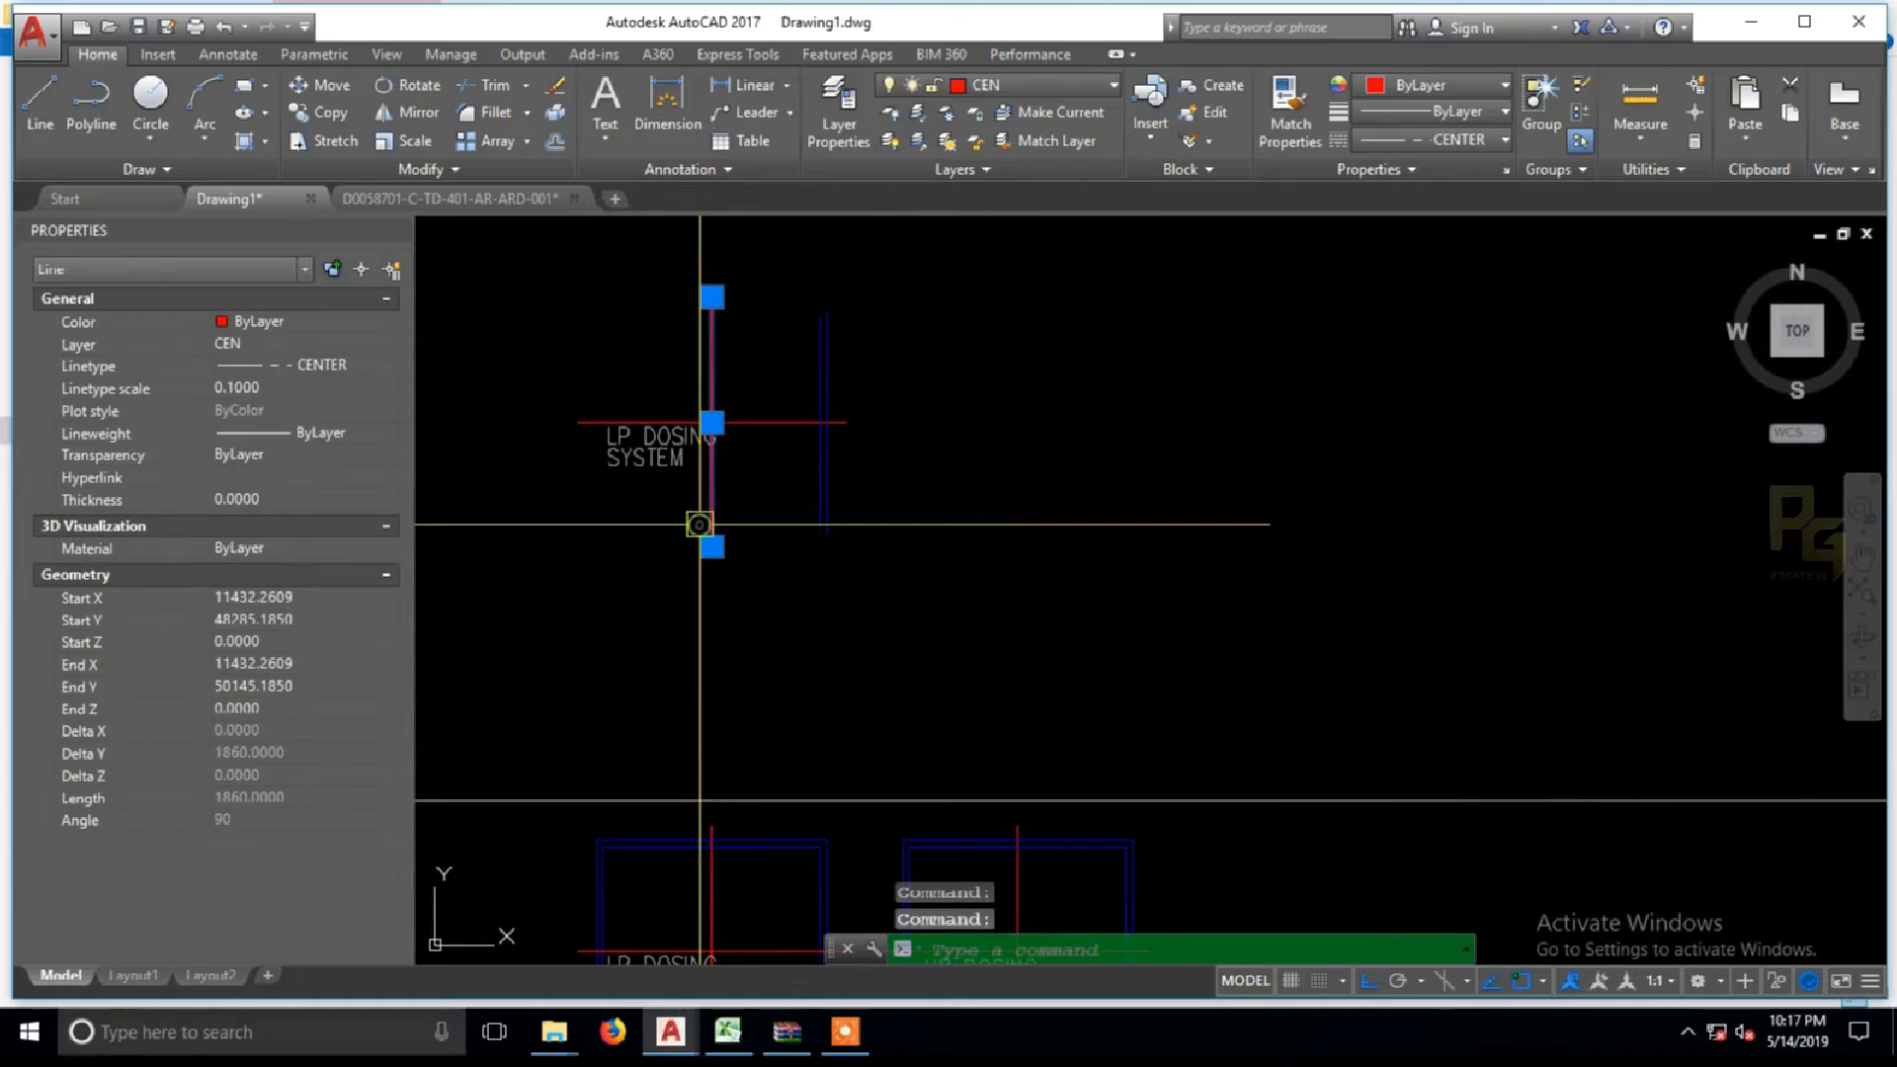
pyautogui.click(671, 526)
pyautogui.click(792, 474)
pyautogui.click(775, 411)
pyautogui.click(768, 437)
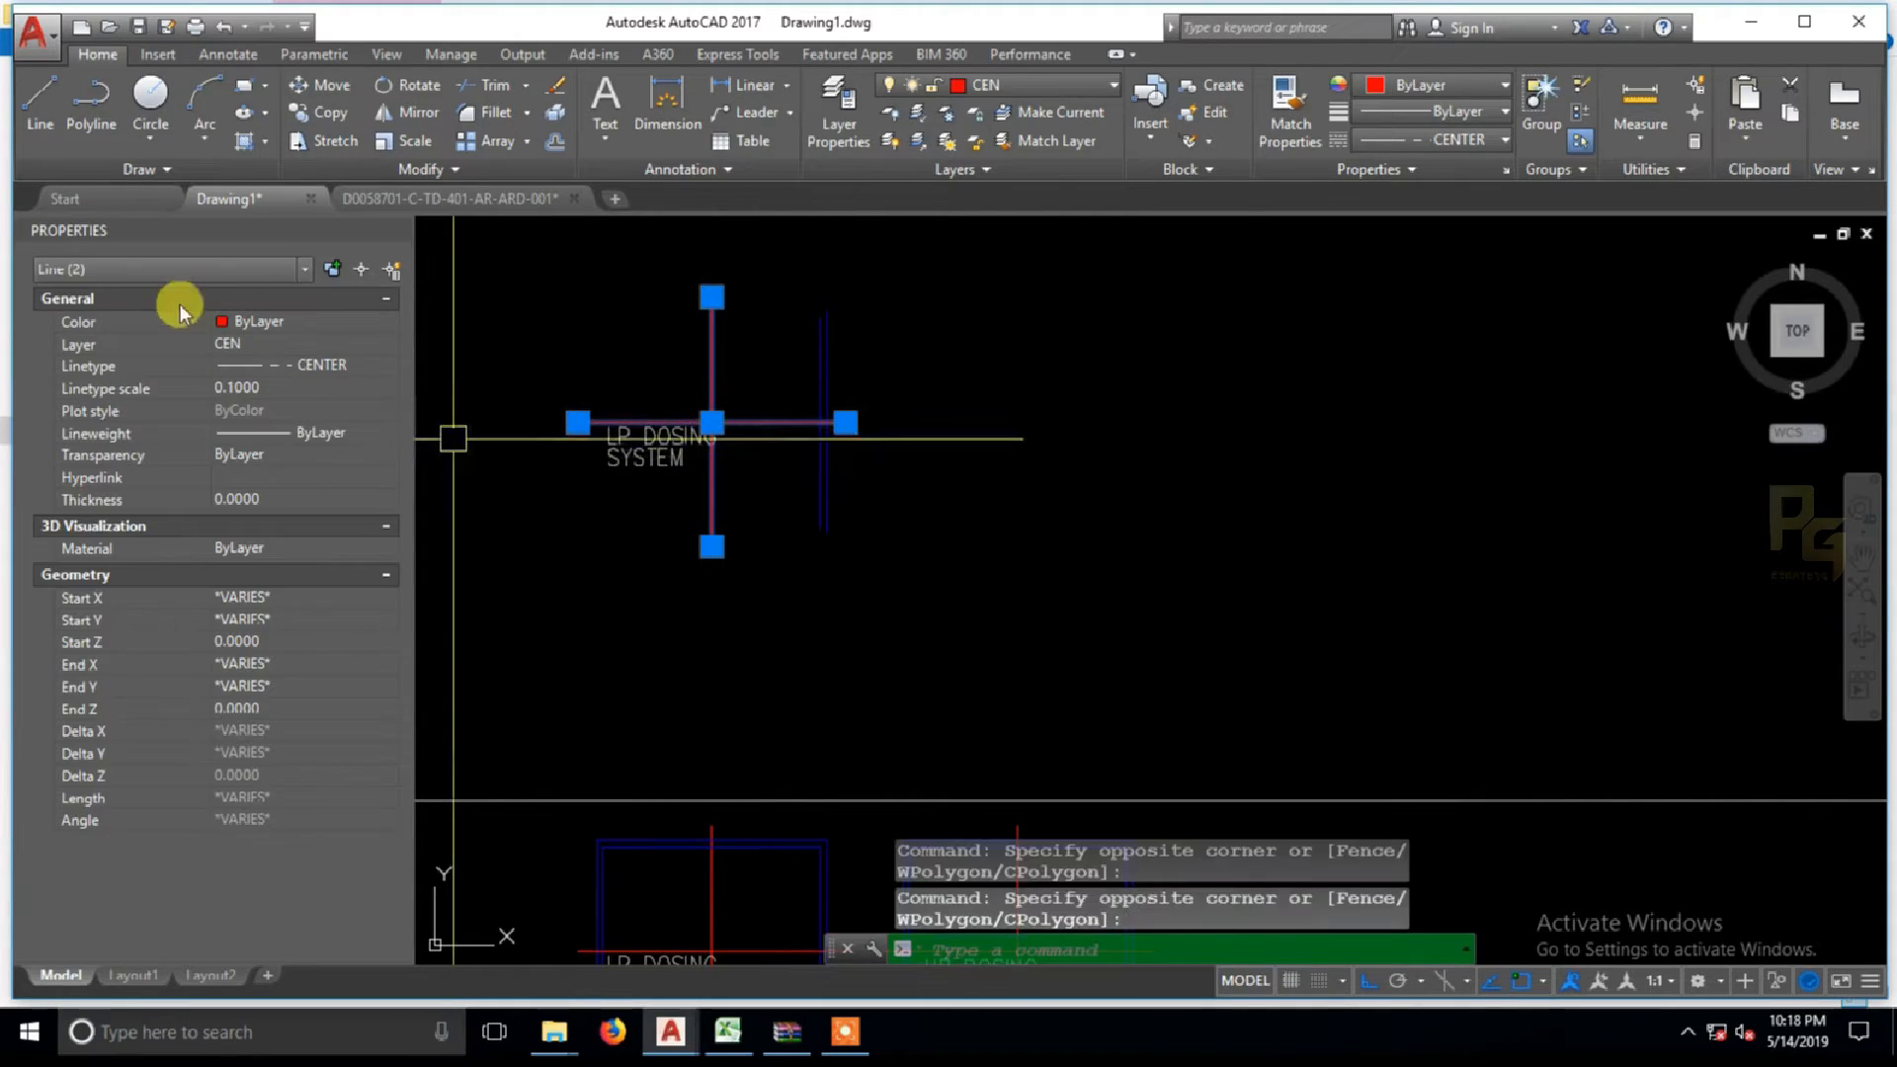
pyautogui.scroll(-3, 903, 444)
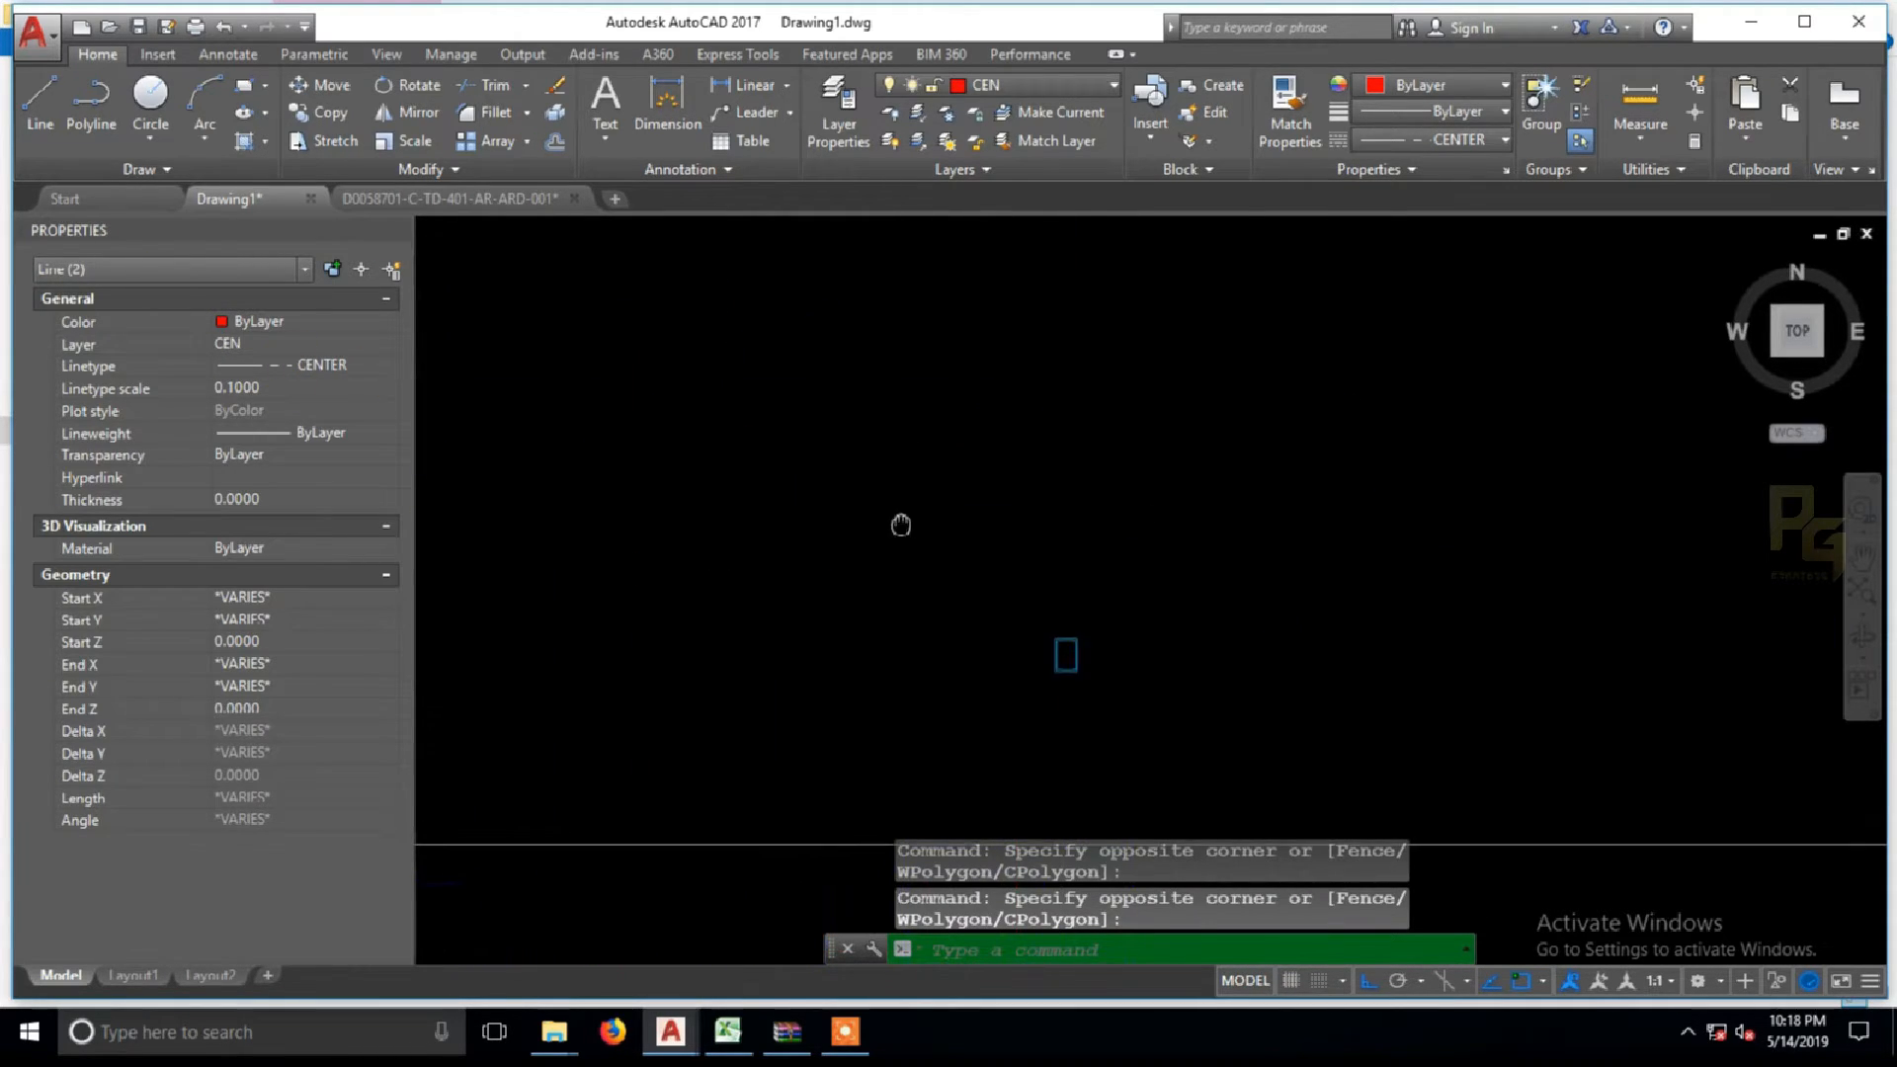
pyautogui.press('Escape')
# Step: Select the right half of the copied column profile to check its polyline properties
pyautogui.scroll(6, 1003, 630)
pyautogui.click(1008, 623)
pyautogui.click(889, 569)
pyautogui.moveTo(828, 613); pyautogui.dragTo(947, 597, button='middle')
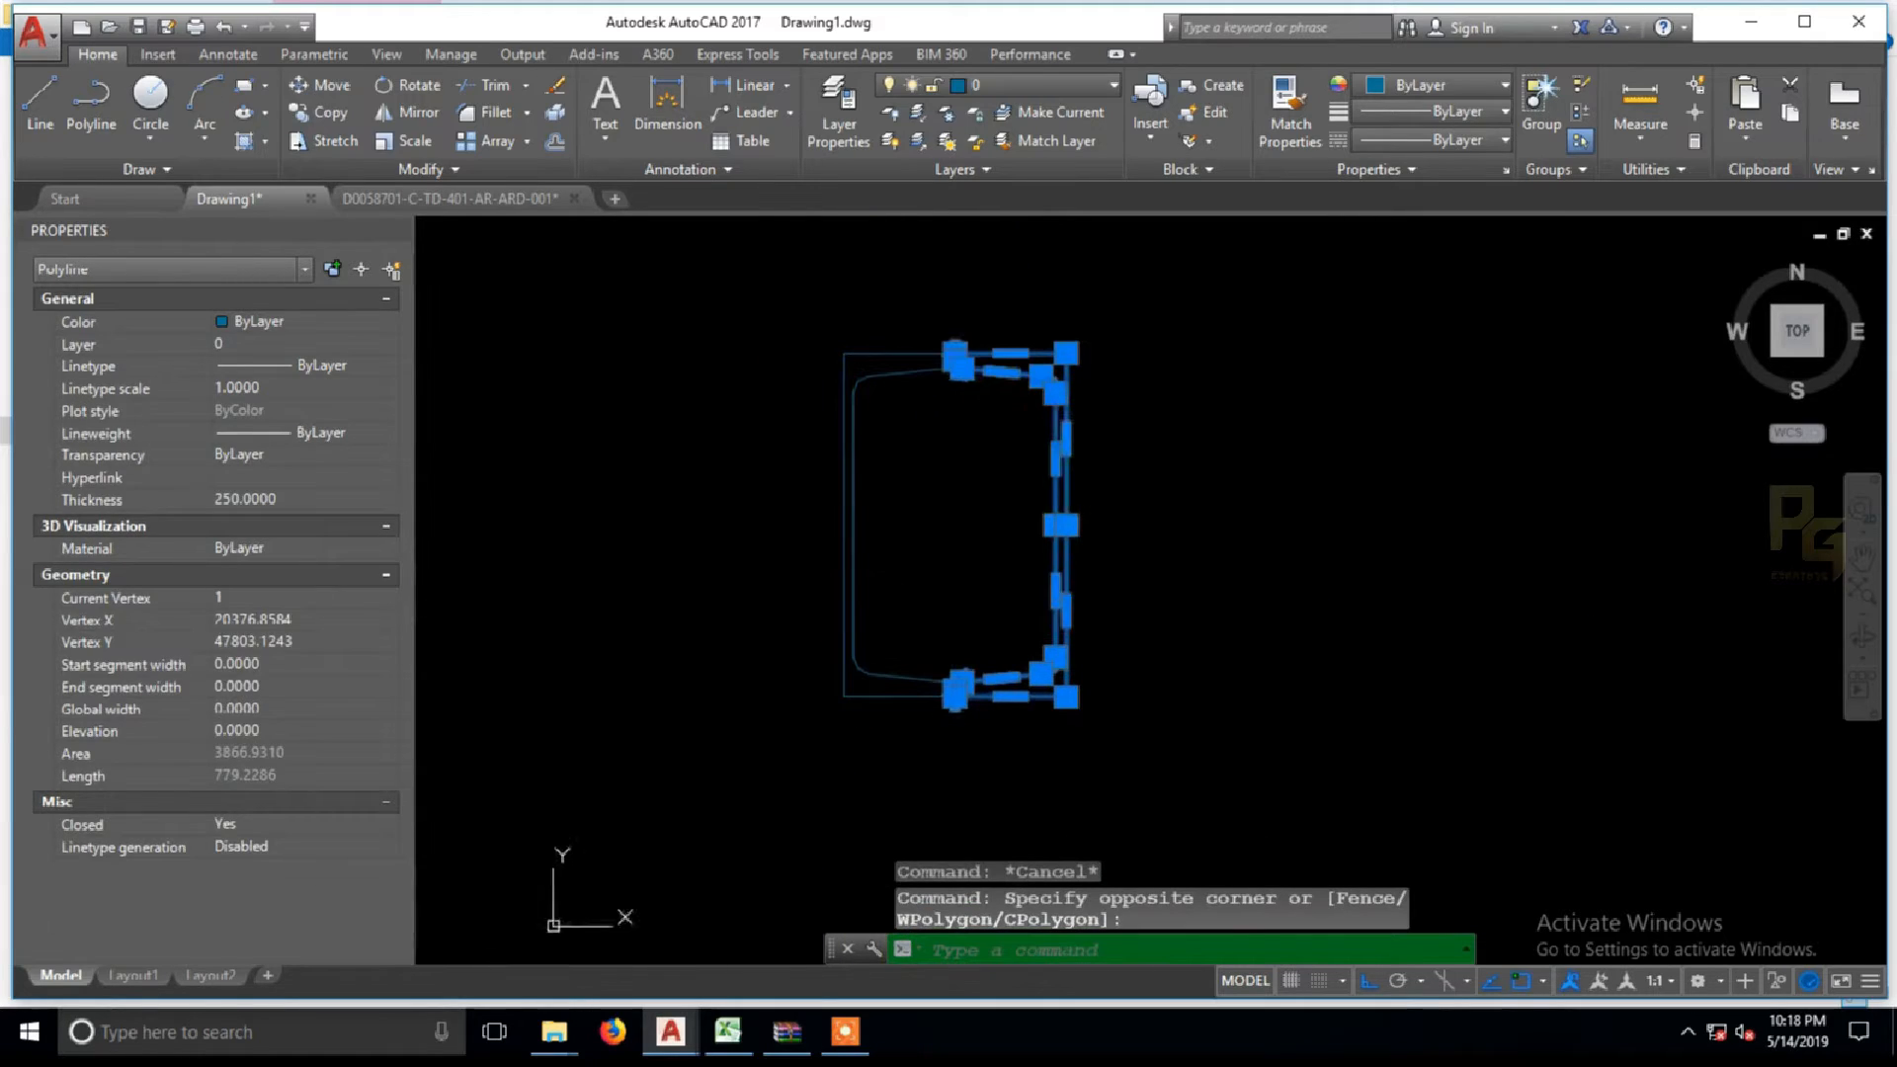
pyautogui.press('Escape')
# Step: Select the left half of the copied column profile to check its polyline properties, and clear the selection
pyautogui.click(909, 579)
pyautogui.click(784, 513)
pyautogui.scroll(4, 979, 395)
pyautogui.scroll(-4, 975, 417)
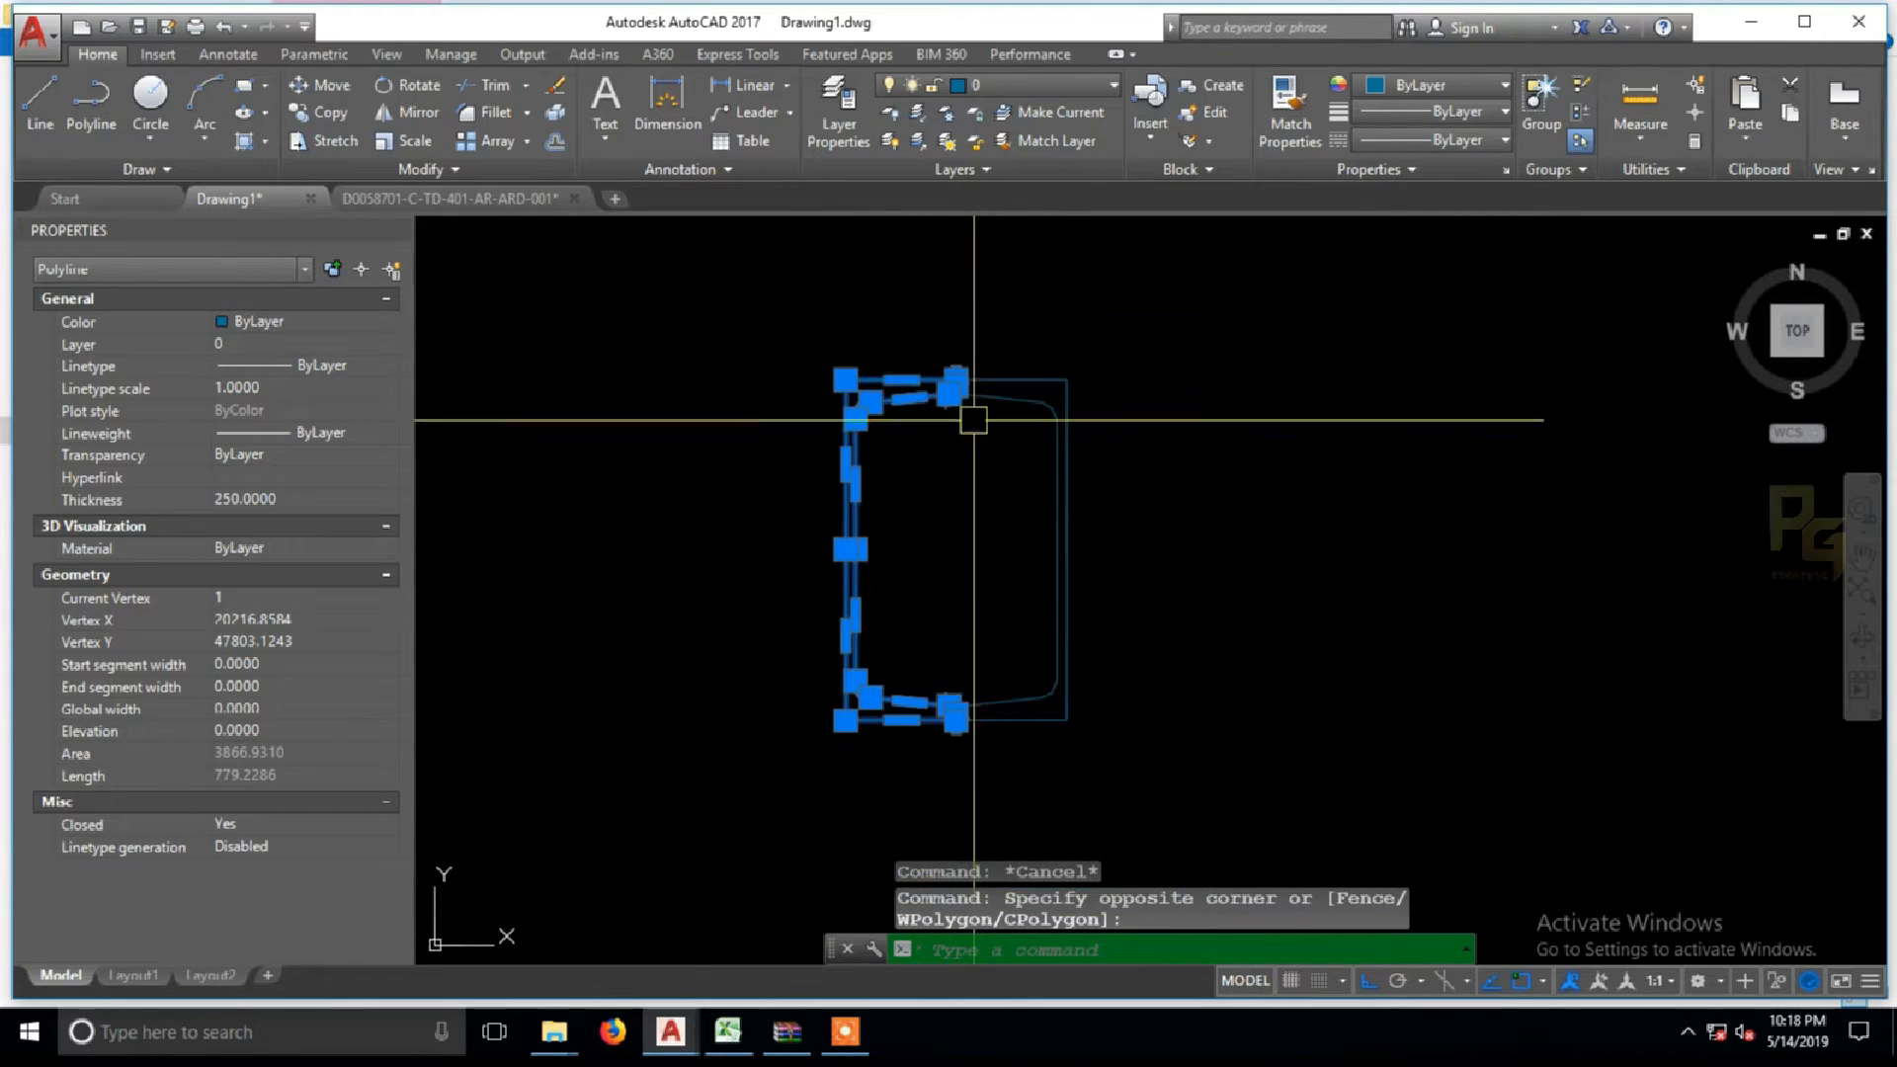
pyautogui.moveTo(996, 521); pyautogui.dragTo(983, 472, button='middle')
pyautogui.click(1090, 522)
pyautogui.click(1000, 479)
pyautogui.press('Escape')
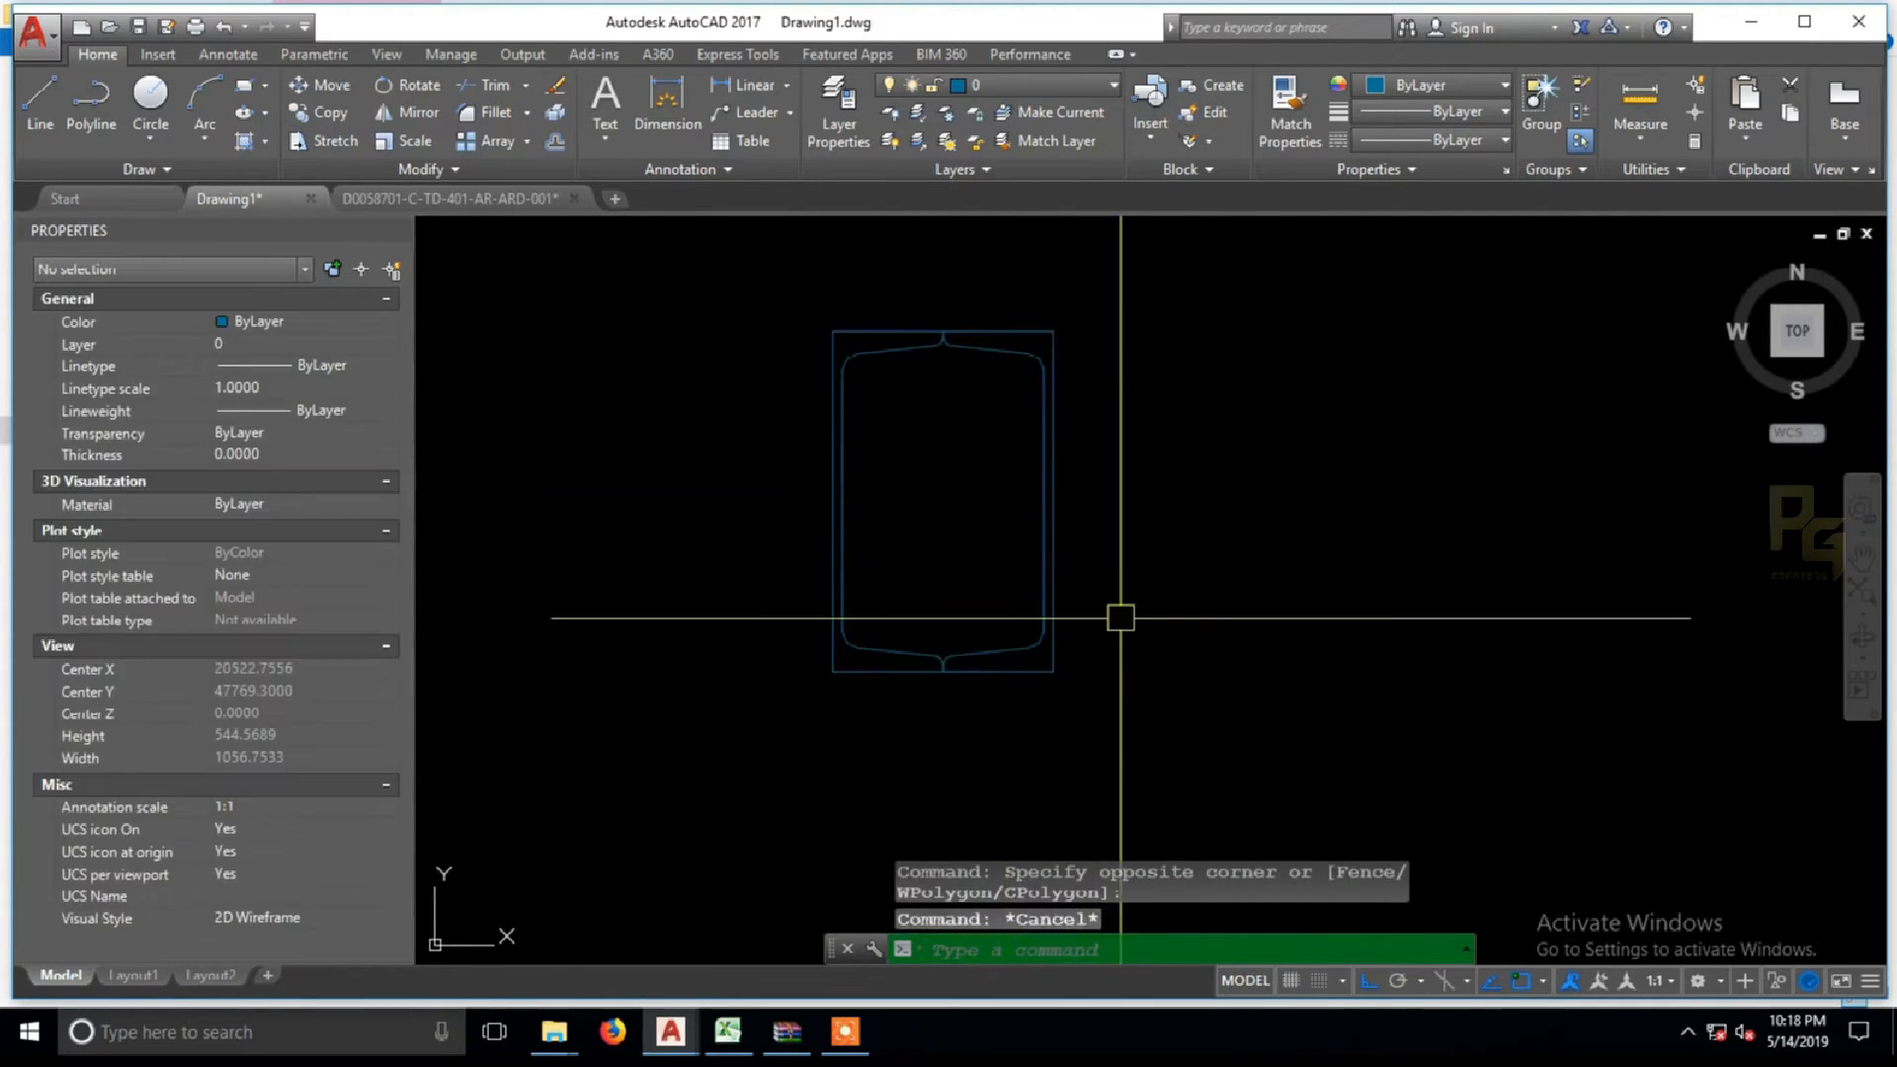
# Step: Try to copy both halves of the column profile down beside the original at the de-aerator frame's upper-left corner, with Ortho off
pyautogui.moveTo(1016, 542); pyautogui.dragTo(1109, 575, button='middle')
pyautogui.scroll(-10, 1099, 466)
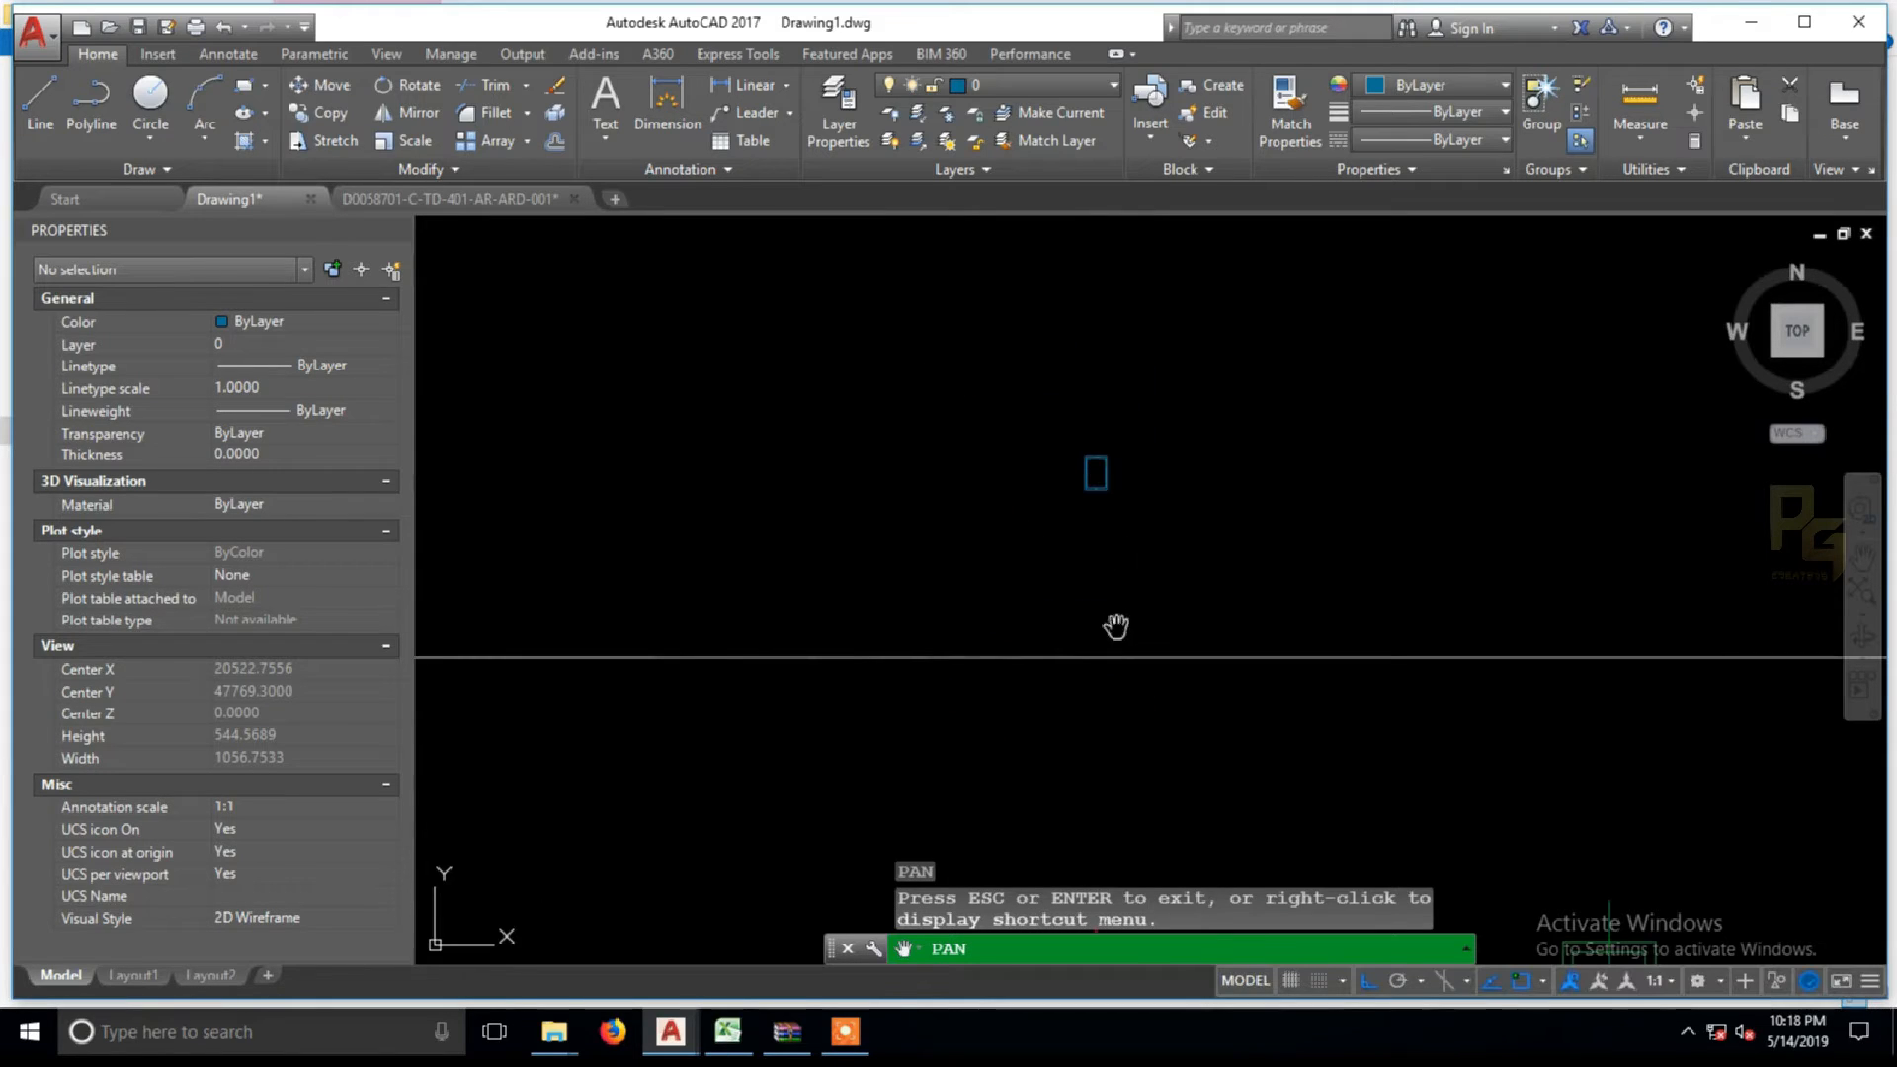
pyautogui.click(1151, 528)
pyautogui.click(1068, 477)
pyautogui.write('co')
pyautogui.press('space')
pyautogui.press('F8')
pyautogui.click(1106, 474)
pyautogui.moveTo(1158, 870); pyautogui.dragTo(1121, 542, button='middle')
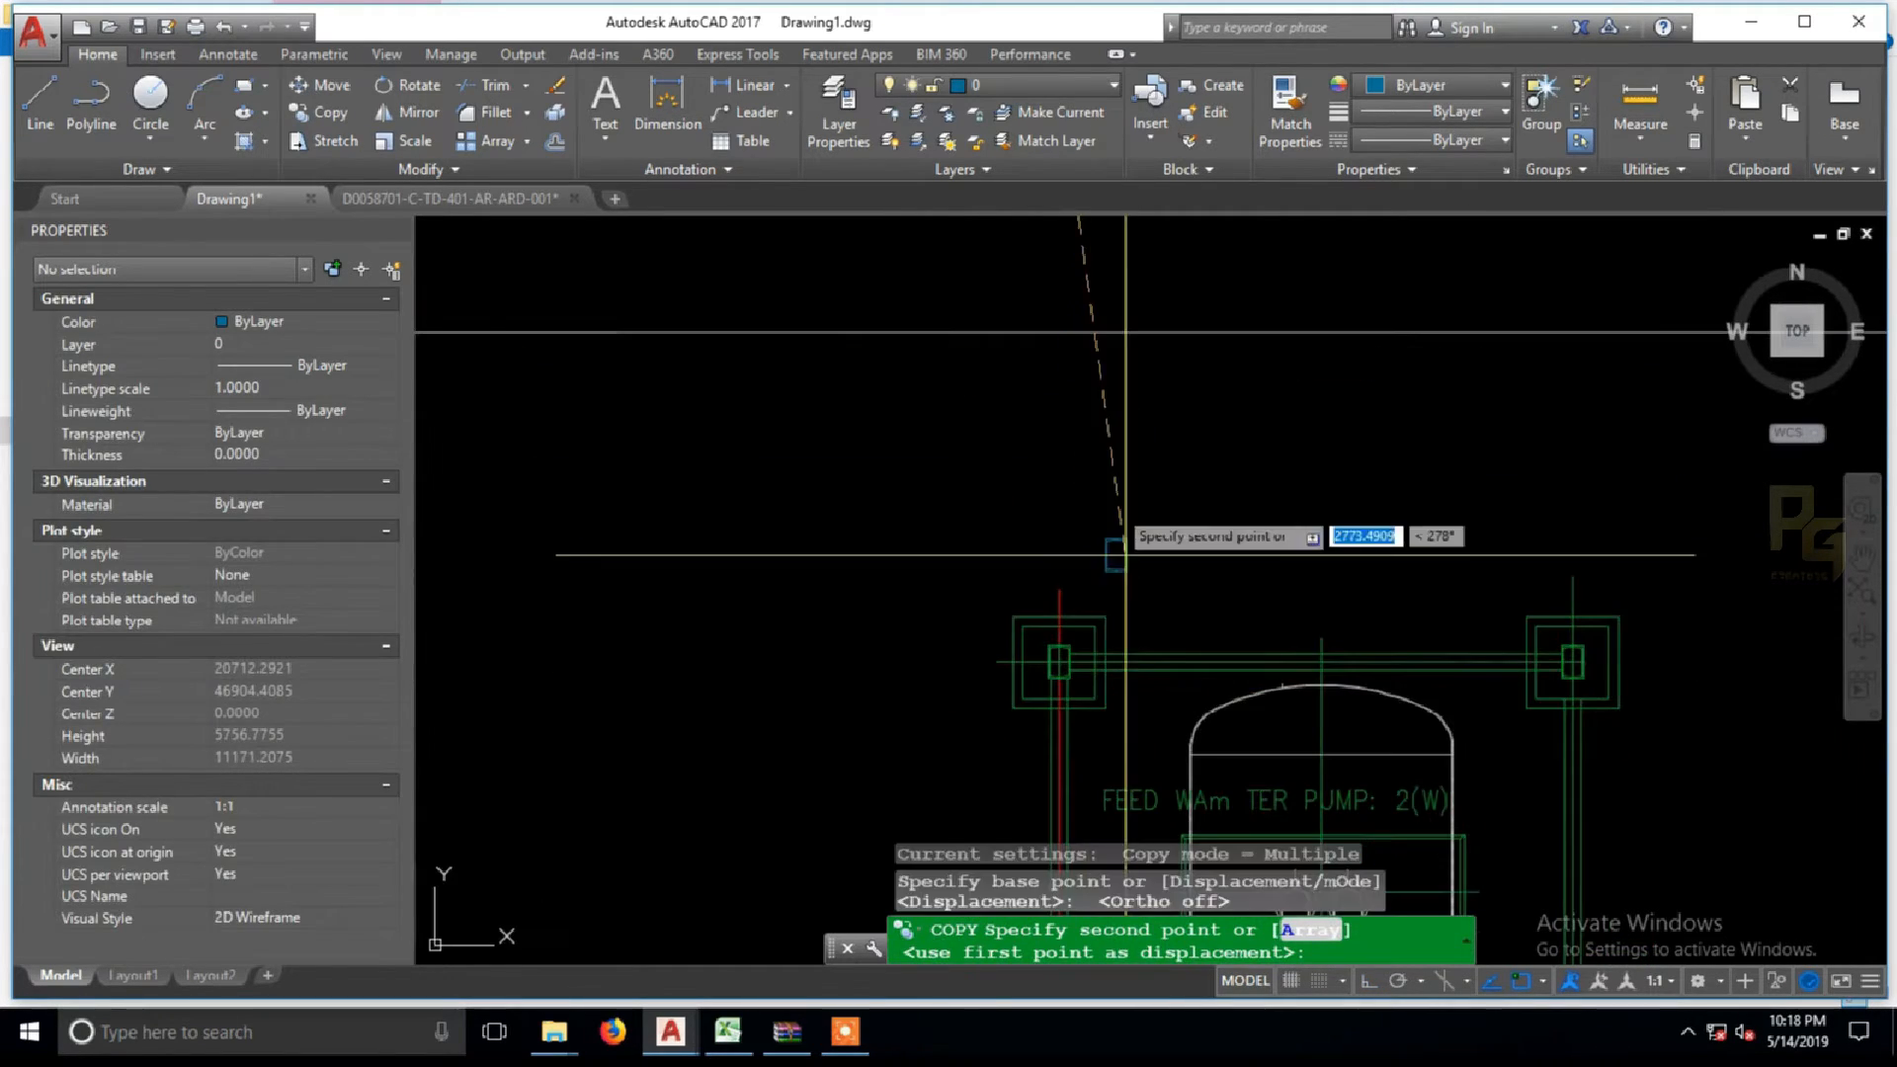
pyautogui.scroll(3, 1059, 662)
pyautogui.scroll(5, 1067, 657)
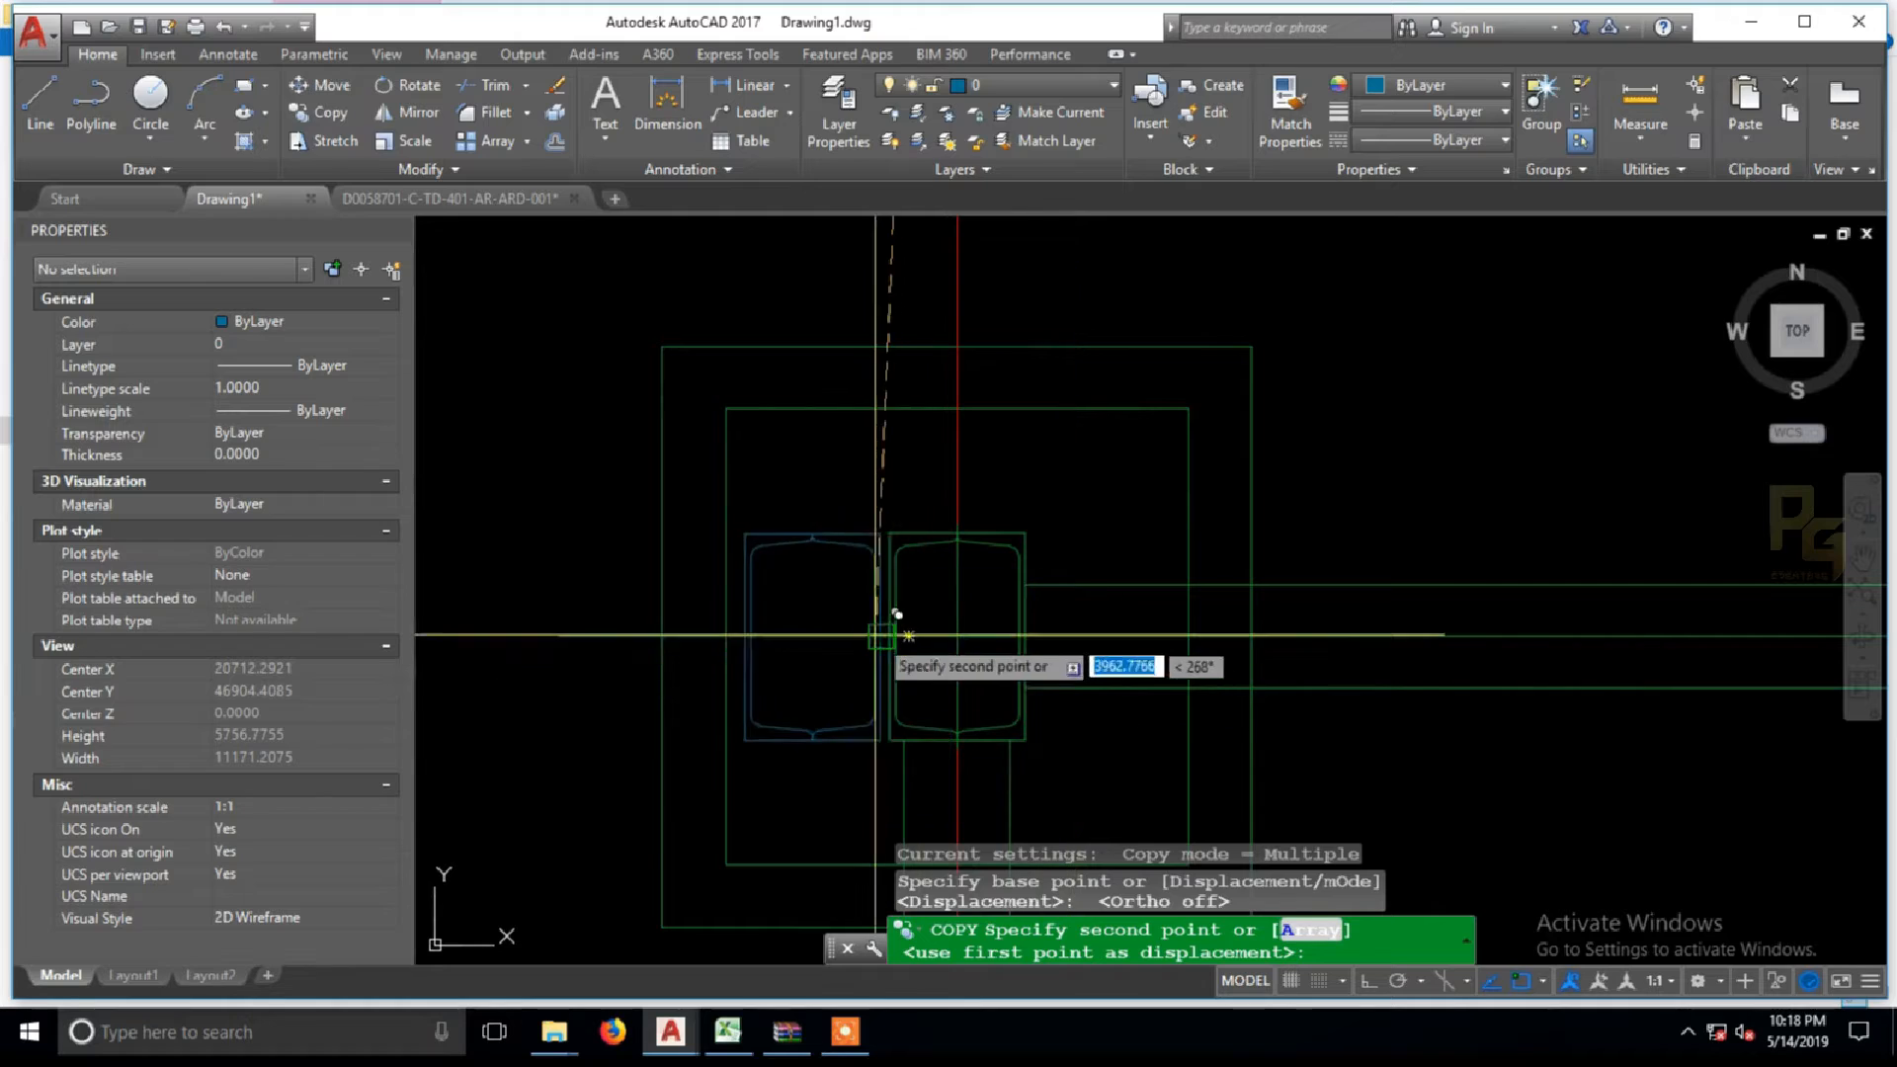
pyautogui.scroll(-4, 1125, 626)
pyautogui.press('Escape')
# Step: Try to copy the extracted LP DOSING SYSTEM text down beside the original text in the LP dosing box
pyautogui.scroll(-6, 884, 450)
pyautogui.moveTo(602, 452); pyautogui.dragTo(996, 567, button='middle')
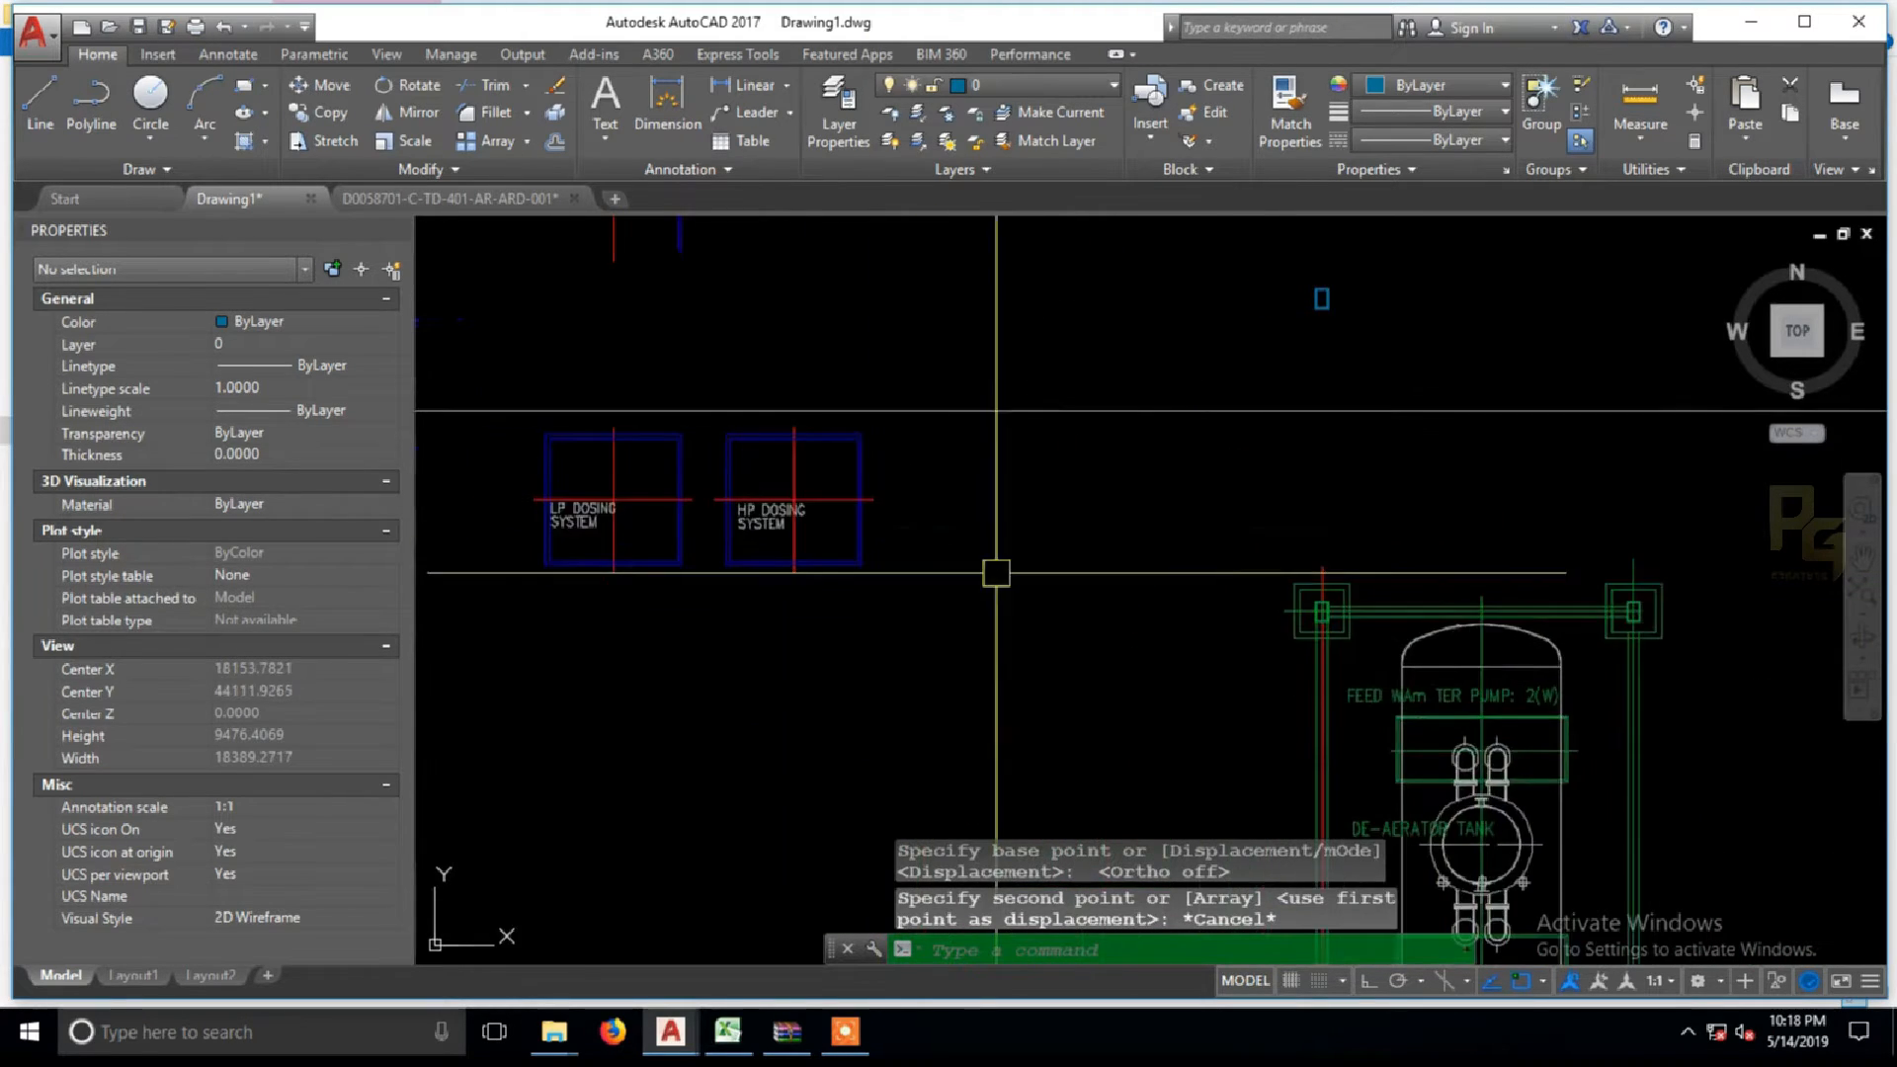
pyautogui.moveTo(723, 485); pyautogui.dragTo(761, 599, button='middle')
pyautogui.scroll(4, 627, 330)
pyautogui.click(628, 326)
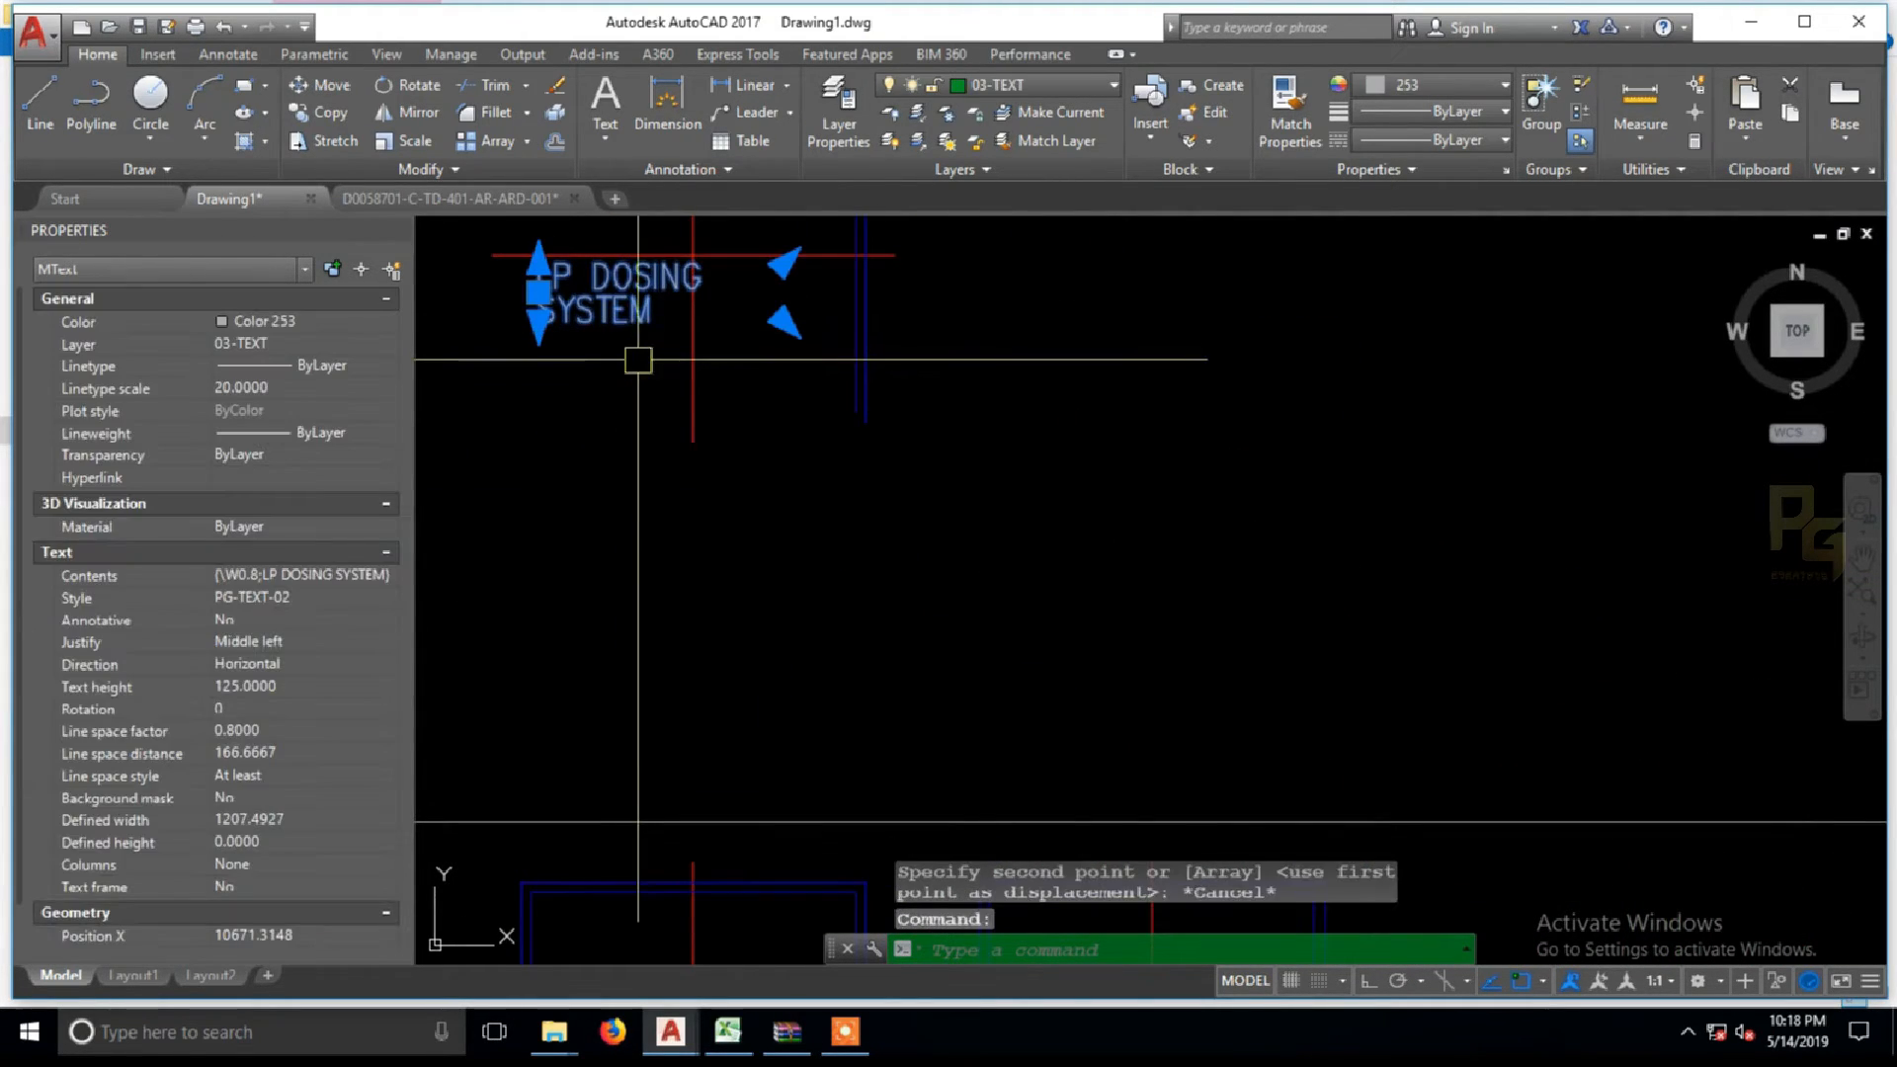
pyautogui.write('co')
pyautogui.press('space')
pyautogui.click(741, 373)
pyautogui.moveTo(754, 547); pyautogui.dragTo(839, 288, button='middle')
pyautogui.moveTo(788, 678); pyautogui.dragTo(810, 456, button='middle')
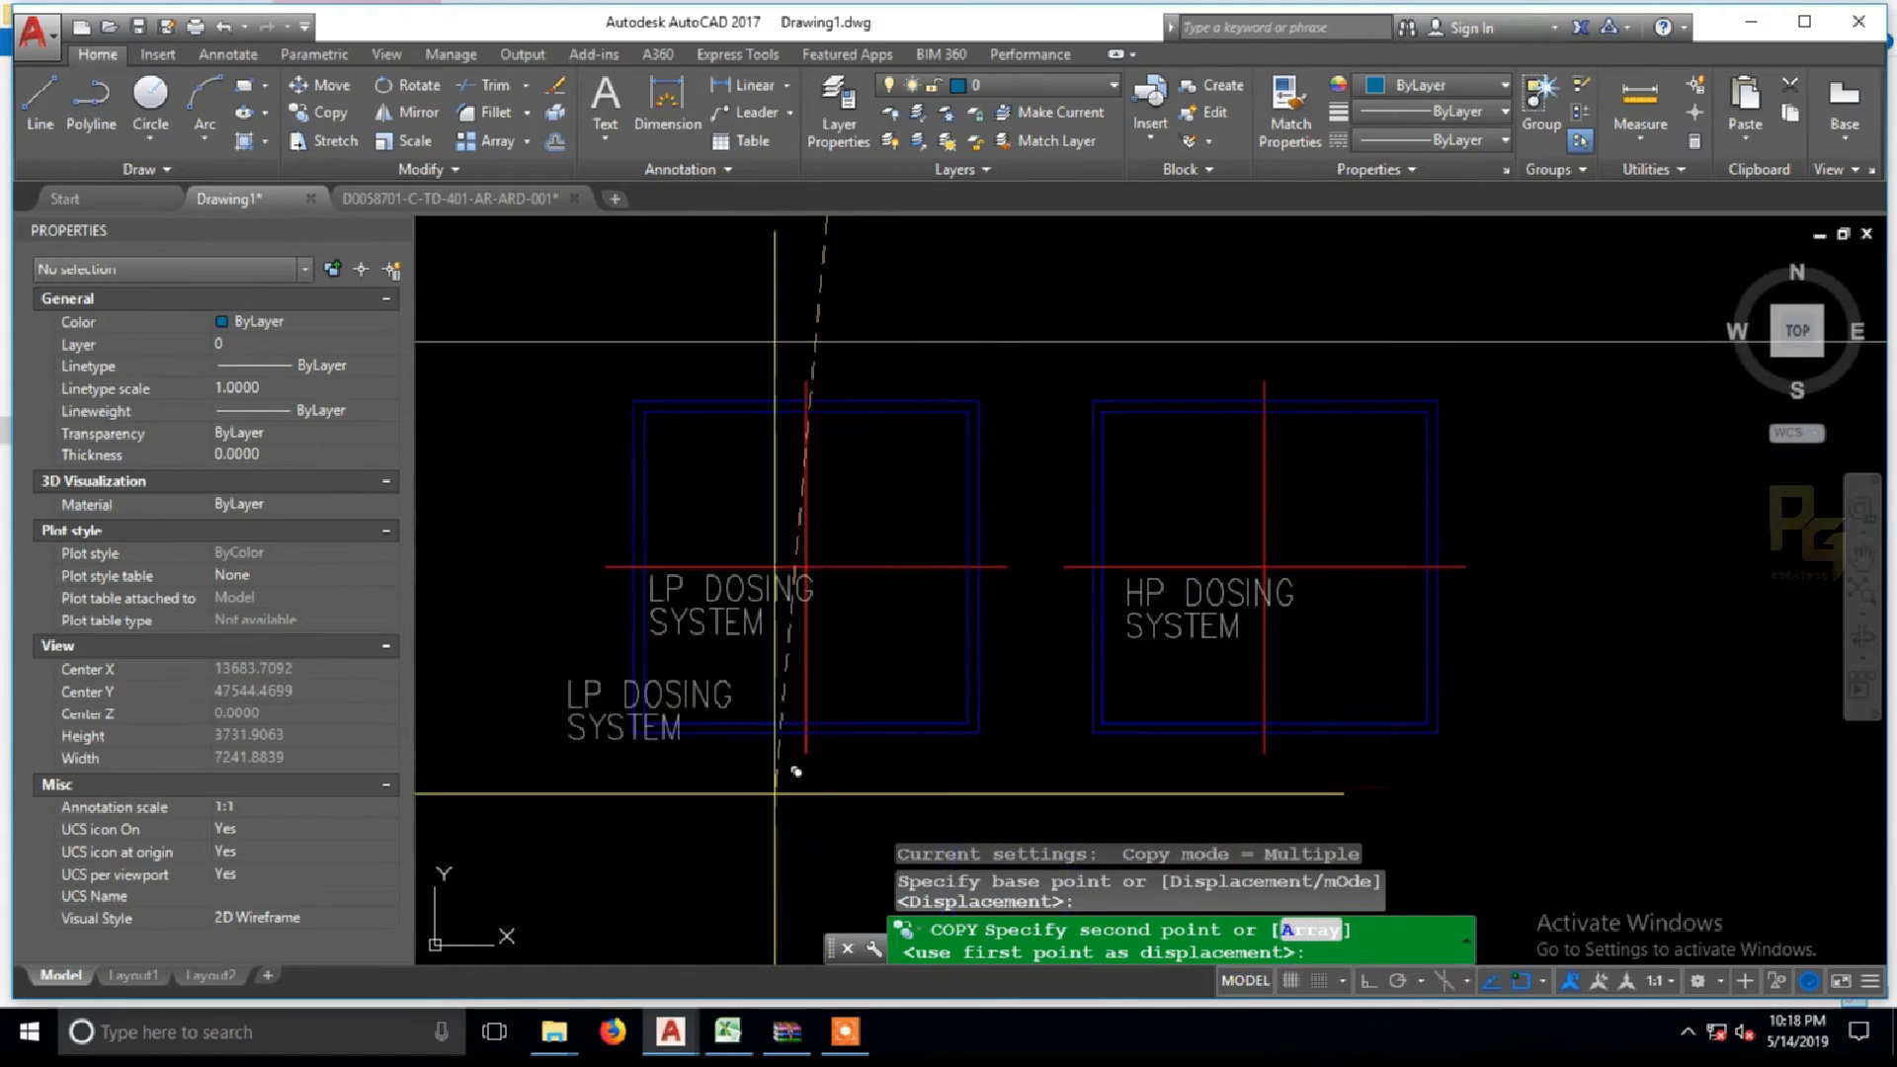
pyautogui.scroll(4, 802, 674)
pyautogui.scroll(-6, 945, 704)
pyautogui.scroll(6, 981, 713)
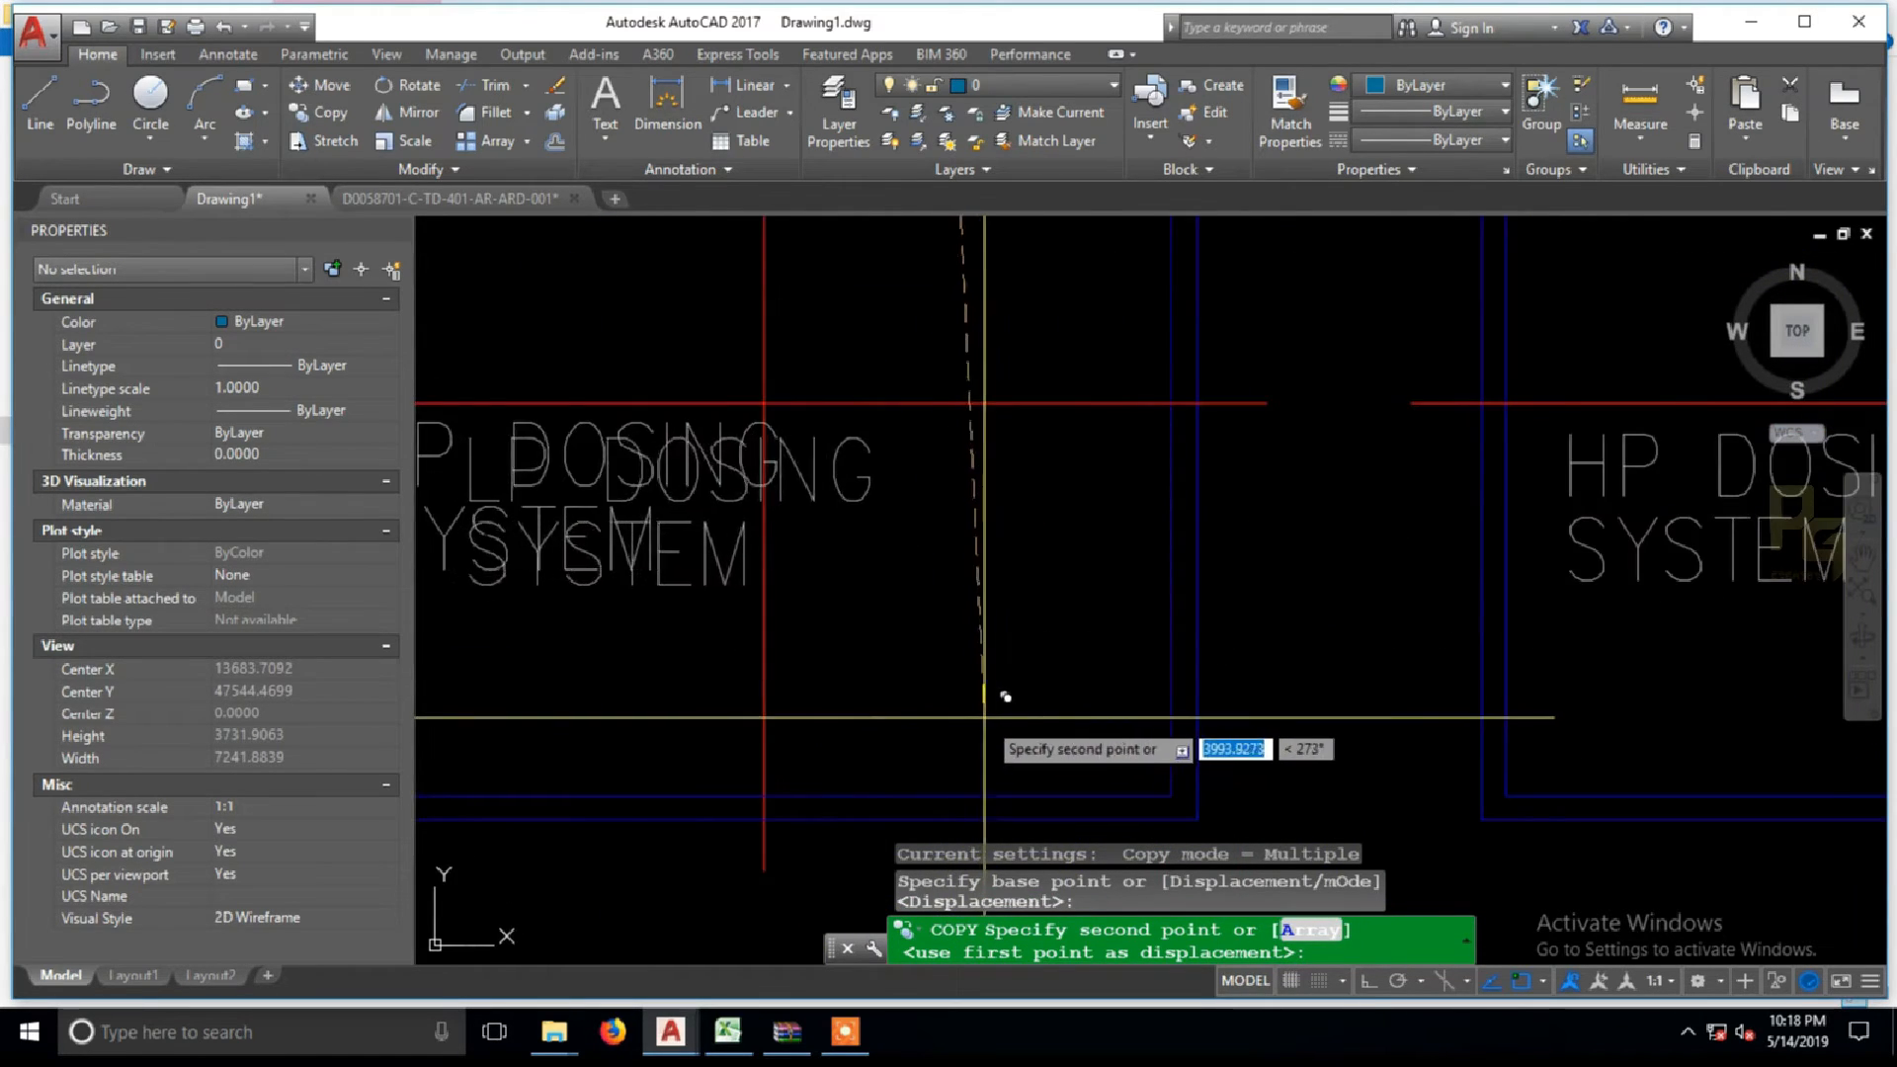
pyautogui.moveTo(984, 716); pyautogui.dragTo(1237, 721, button='middle')
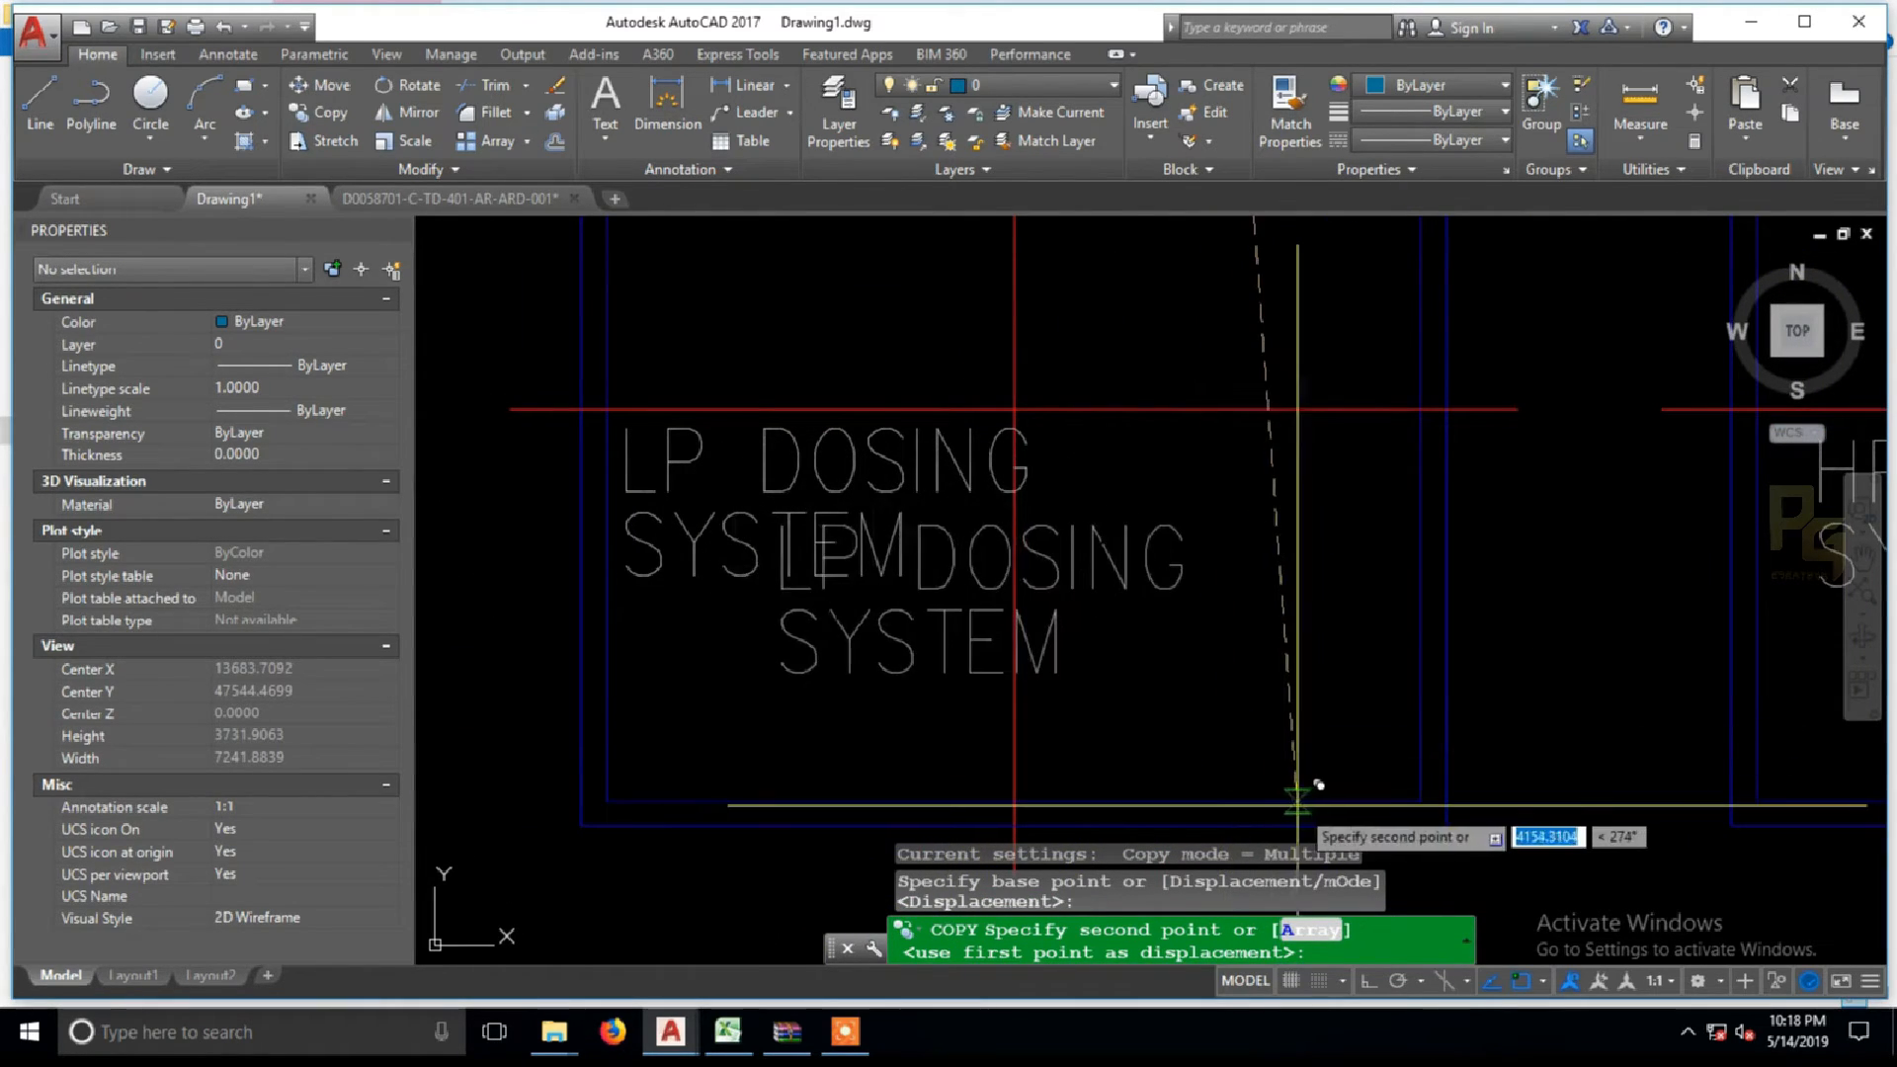
pyautogui.scroll(-2, 1365, 816)
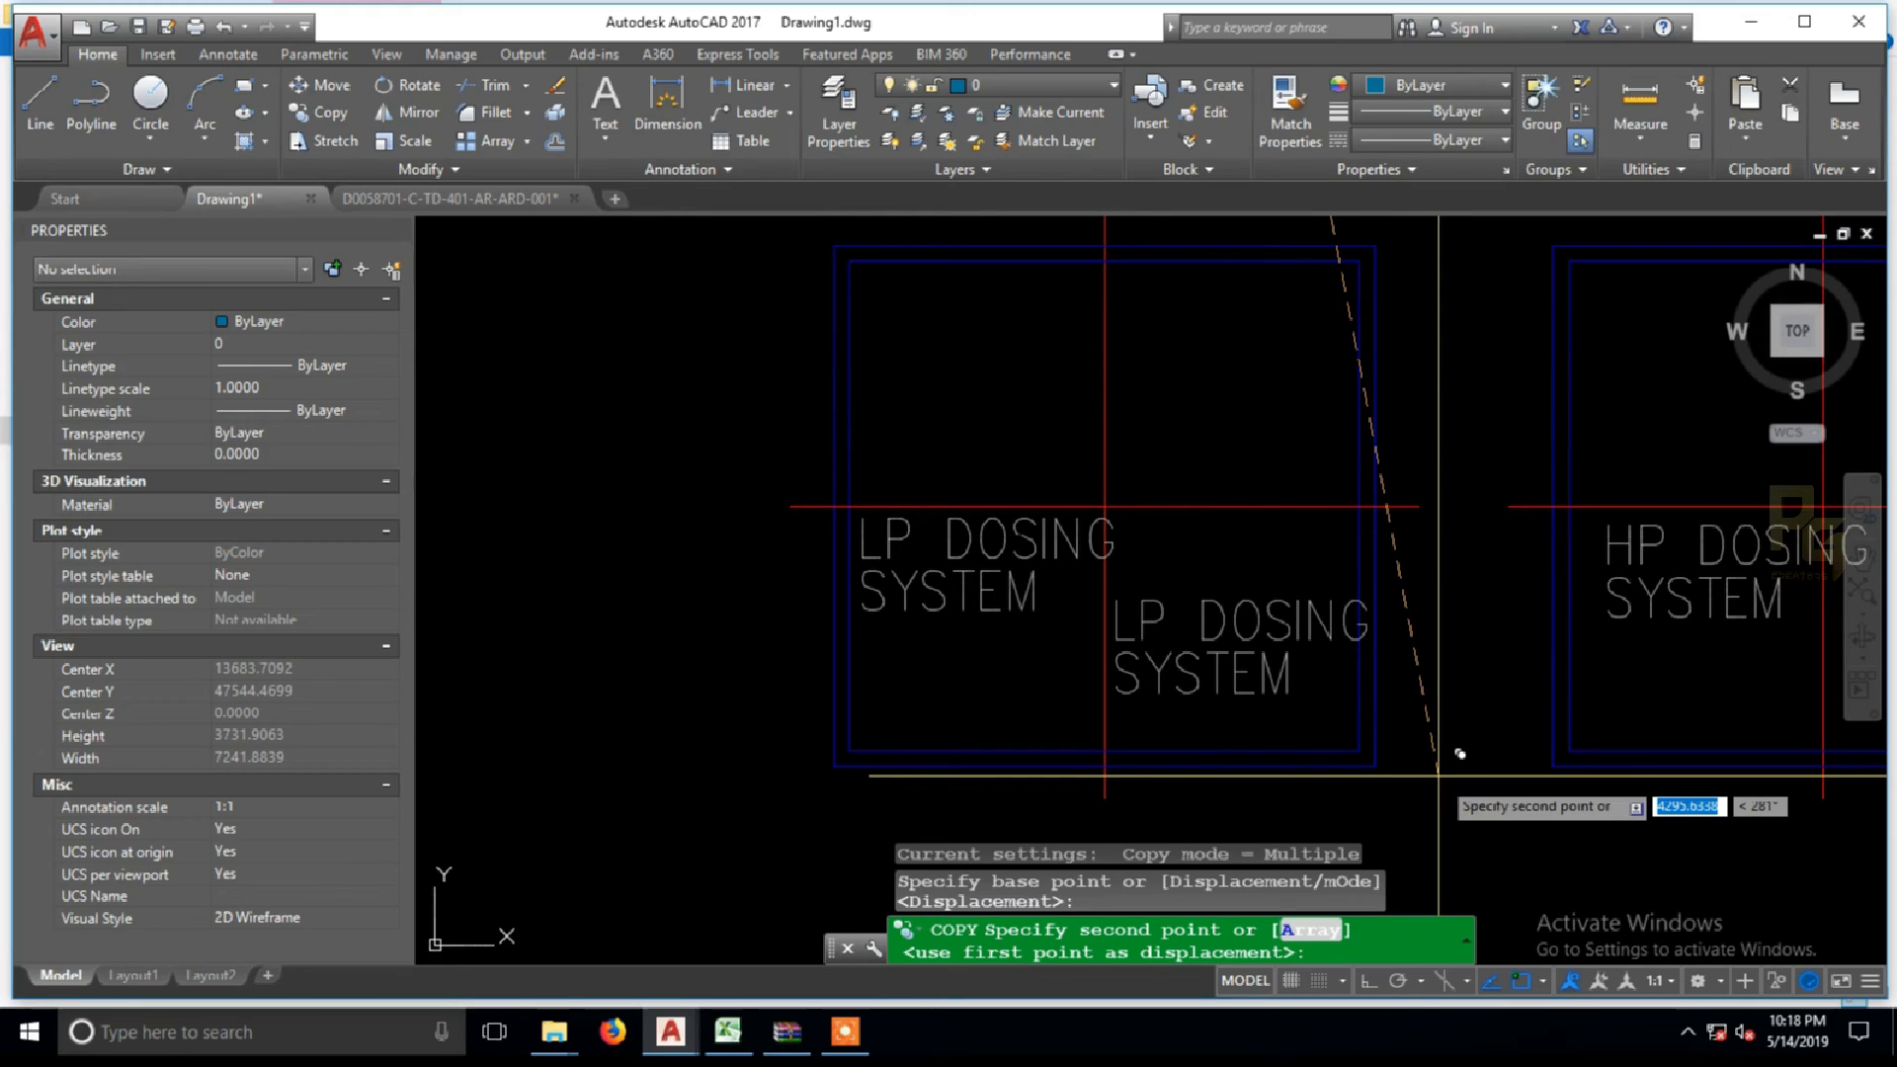
pyautogui.press('Escape')
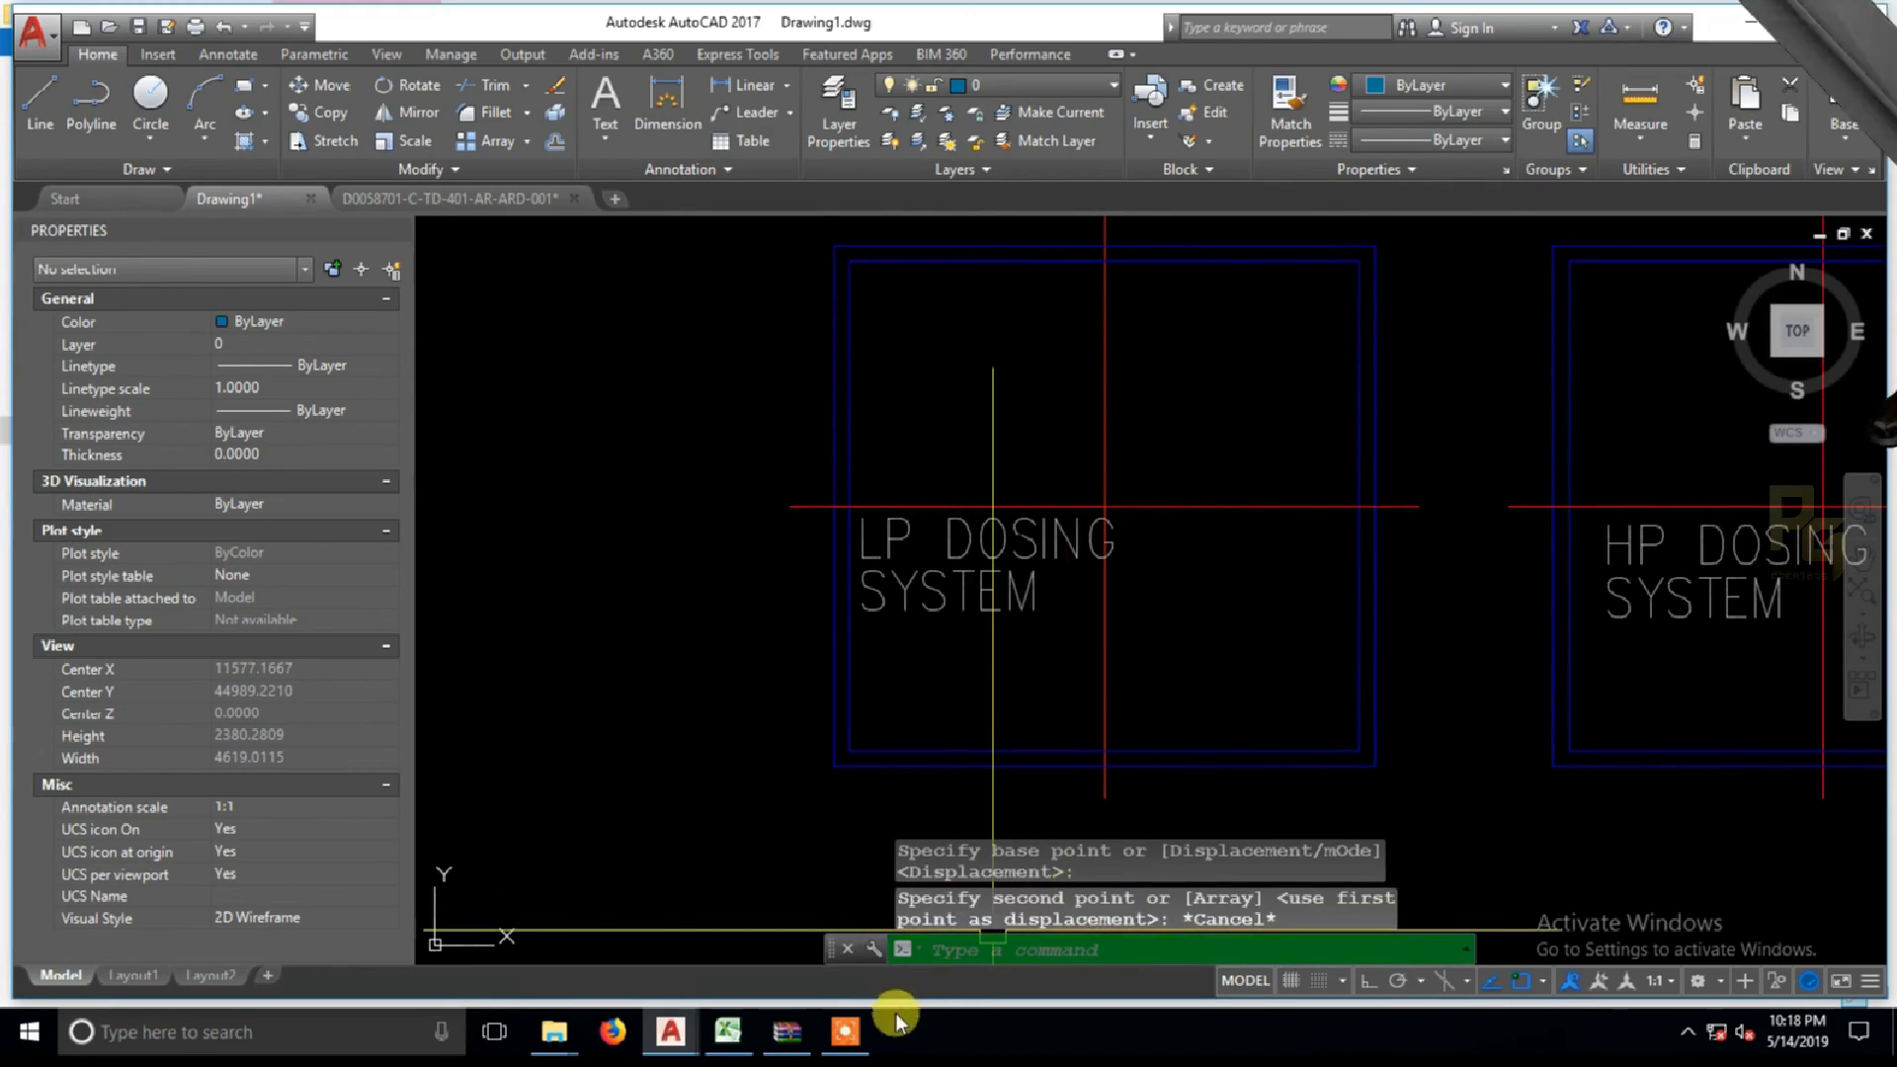